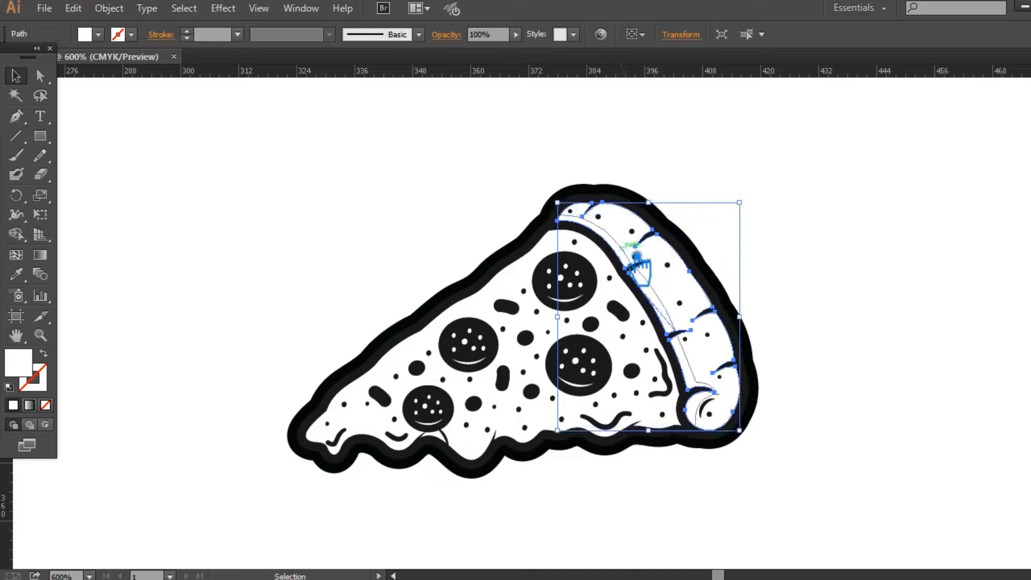
- Inspect the separate paths that make up the pizza slice's crust and outlines
{"action": "left_click", "coordinate": [401, 458]}
{"action": "left_click", "coordinate": [515, 520]}
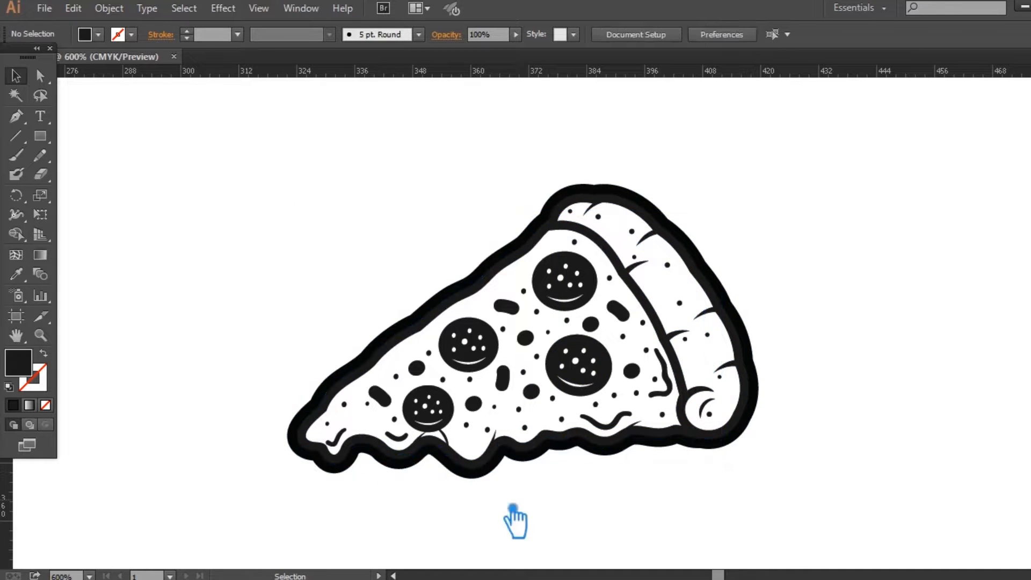
{"action": "left_click", "coordinate": [714, 316]}
{"action": "left_click", "coordinate": [806, 323]}
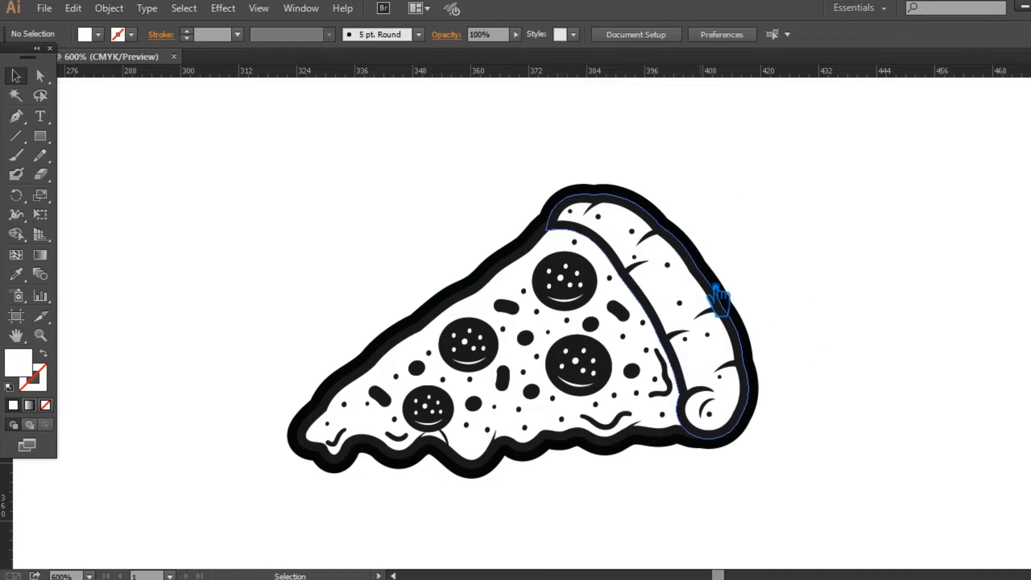
{"action": "left_click", "coordinate": [716, 295]}
{"action": "left_click", "coordinate": [819, 322]}
{"action": "left_click_drag", "start_coordinate": [863, 534], "coordinate": [285, 228]}
{"action": "left_click", "coordinate": [750, 251]}
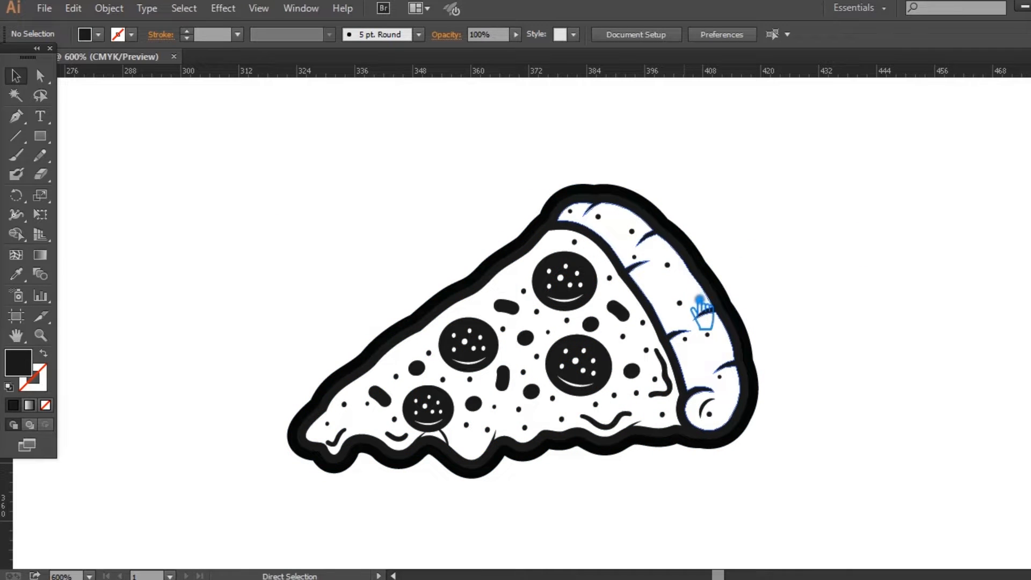
{"action": "left_click", "coordinate": [719, 450]}
{"action": "left_click", "coordinate": [828, 271]}
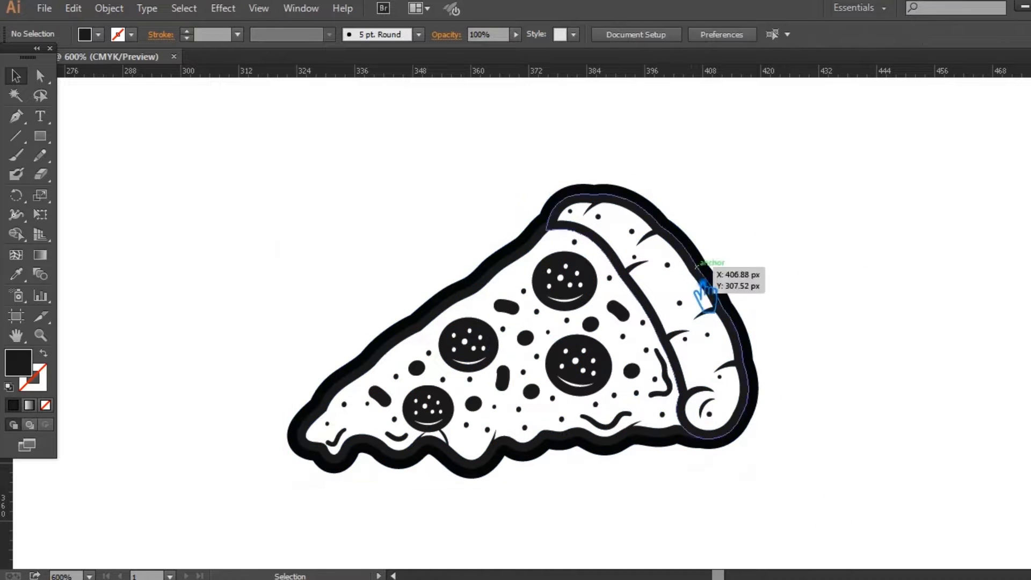
- Delete the dark grey backing shapes of the crust and slice that lie above the black outline shape
{"action": "left_click", "coordinate": [701, 295]}
{"action": "key", "text": "a"}
{"action": "key", "text": "Delete"}
{"action": "left_click", "coordinate": [714, 300]}
{"action": "key", "text": "v"}
{"action": "left_click", "coordinate": [899, 332]}
{"action": "left_click", "coordinate": [716, 320]}
{"action": "key", "text": "ctrl+shift+a"}
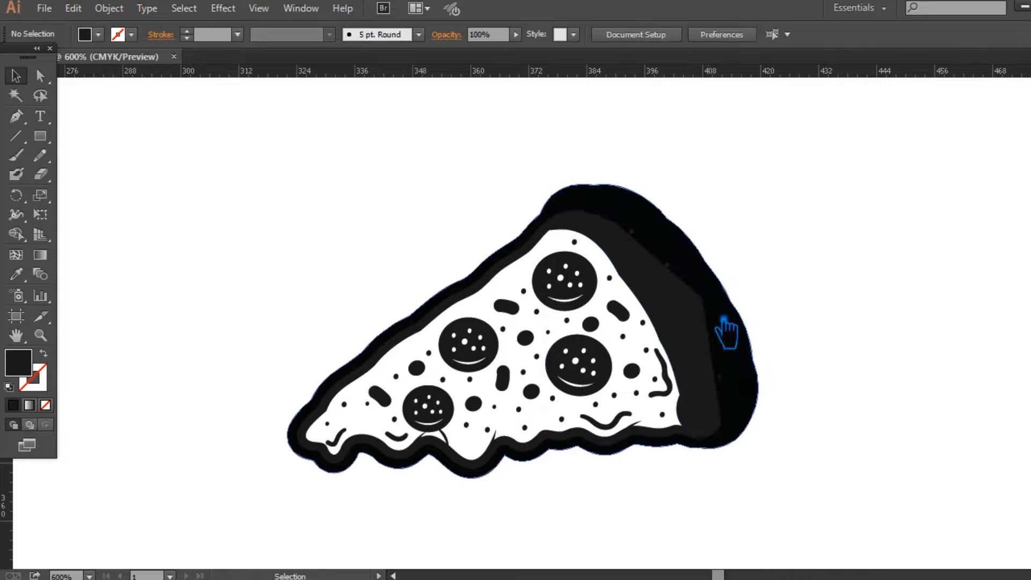
{"action": "left_click", "coordinate": [694, 338]}
{"action": "key", "text": "ctrl+shift+a"}
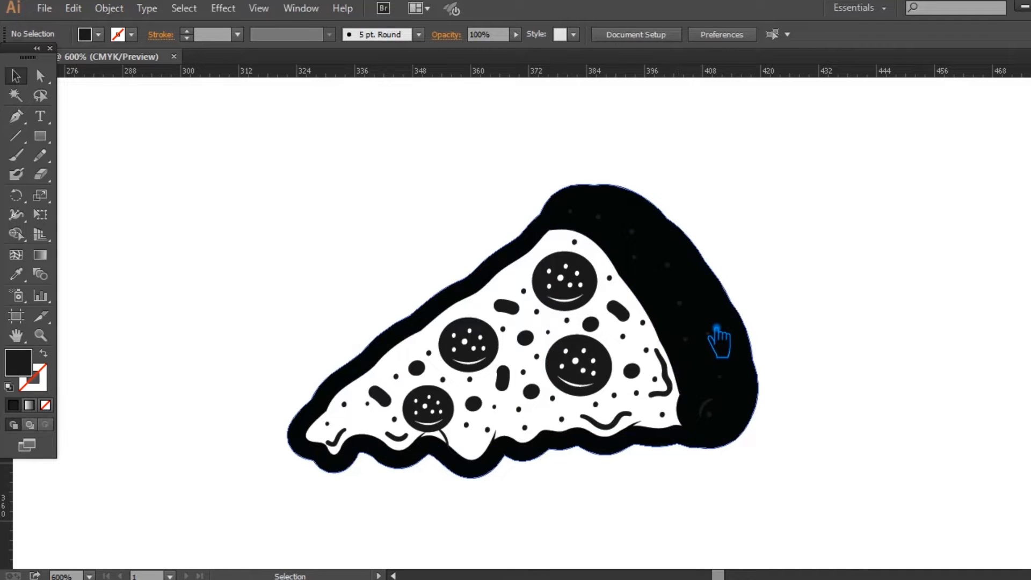
- Send the black outline shape to the back of the pizza artwork
{"action": "left_click", "coordinate": [717, 326]}
{"action": "key", "text": "ctrl+shift+bracketleft"}
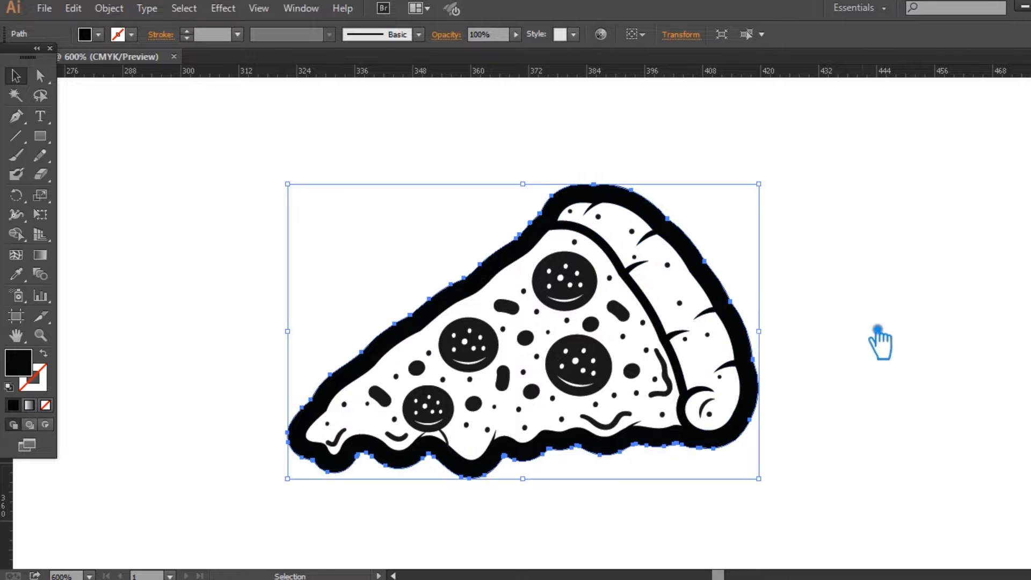
{"action": "key", "text": "ctrl+shift+a"}
- Place a copy of the complete pizza slice on the empty canvas beside the artboard
{"action": "left_click_drag", "start_coordinate": [823, 510], "coordinate": [221, 153]}
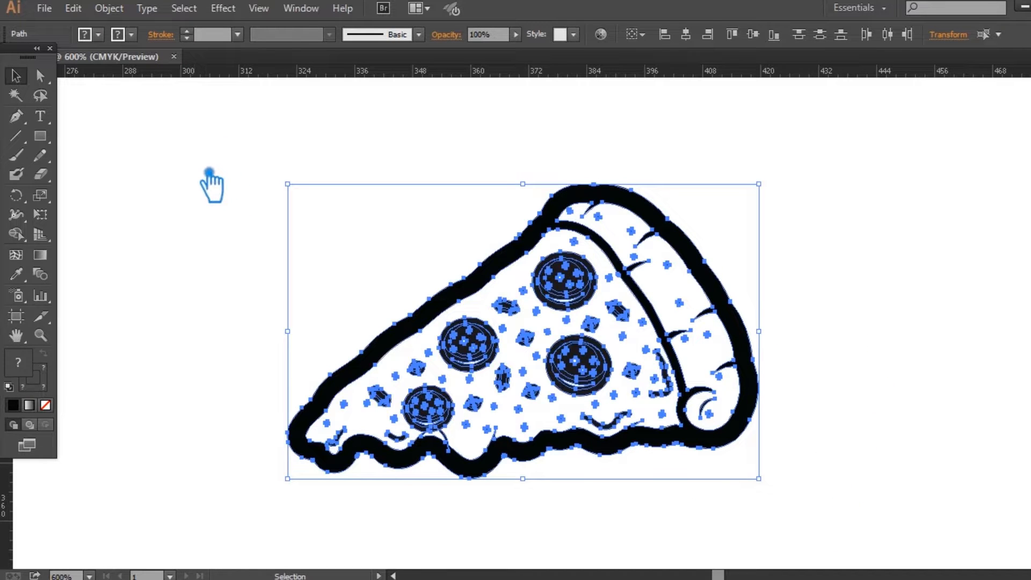
{"action": "key", "text": "ctrl+shift+a"}
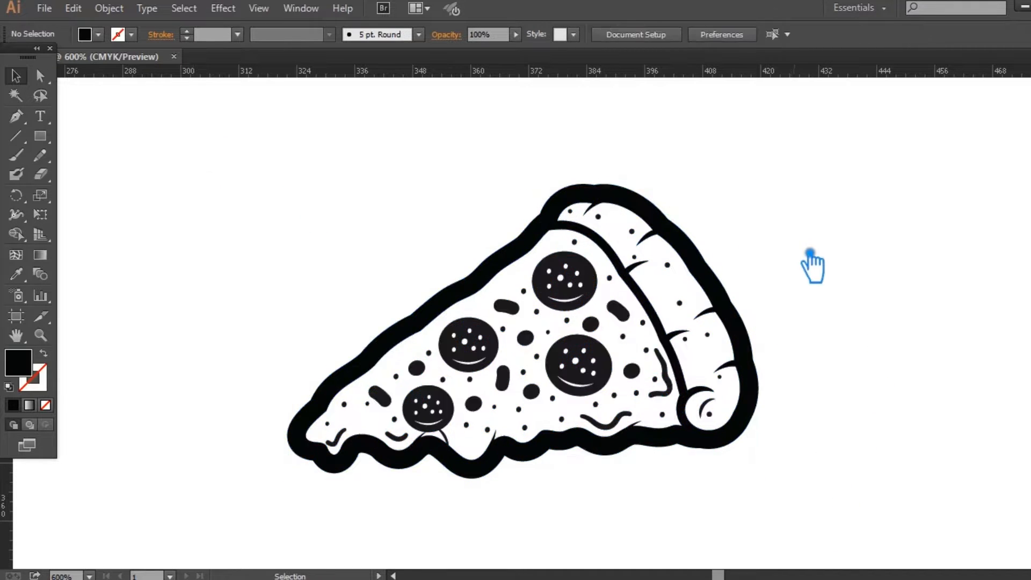
{"action": "scroll", "coordinate": [824, 281], "scroll_direction": "down", "scroll_amount": 4}
{"action": "left_click_drag", "start_coordinate": [794, 300], "coordinate": [213, 448]}
{"action": "left_click", "coordinate": [836, 338]}
{"action": "scroll", "coordinate": [213, 448], "scroll_direction": "up", "scroll_amount": 4}
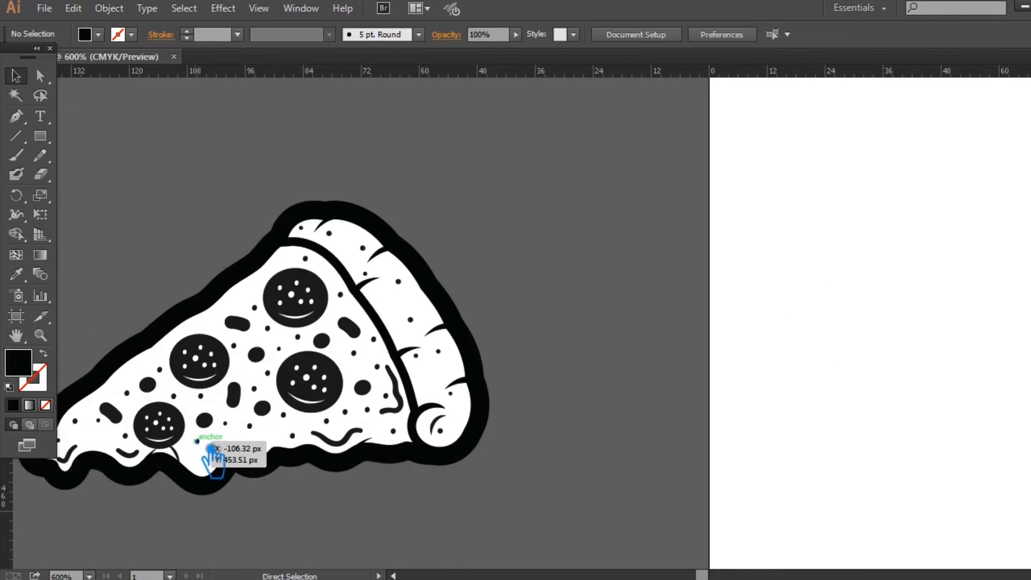
- Try to delete the white base shape under the slice's toppings
{"action": "left_click", "coordinate": [200, 443], "text": "ctrl"}
{"action": "left_click", "coordinate": [215, 461]}
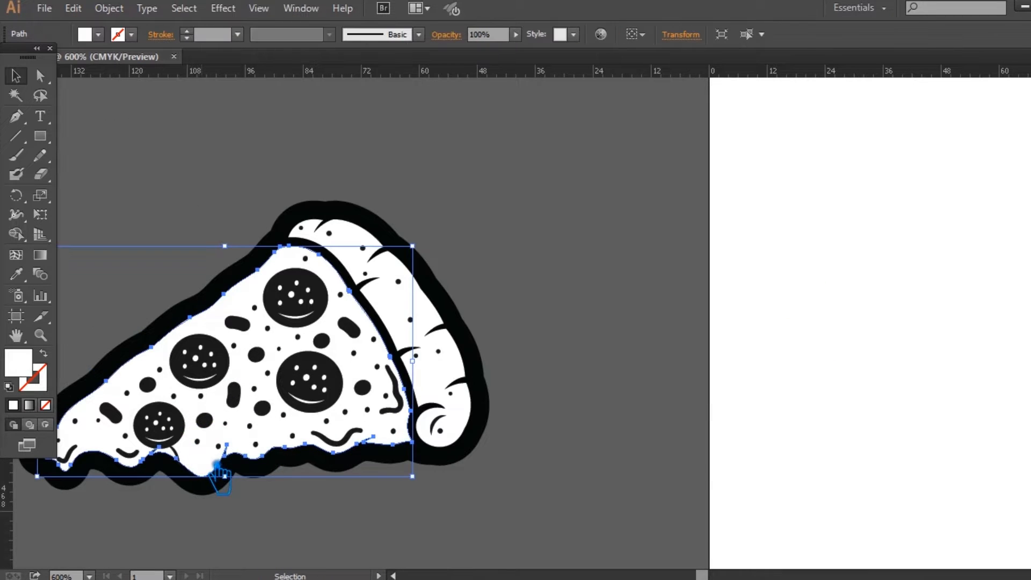
{"action": "key", "text": "Delete"}
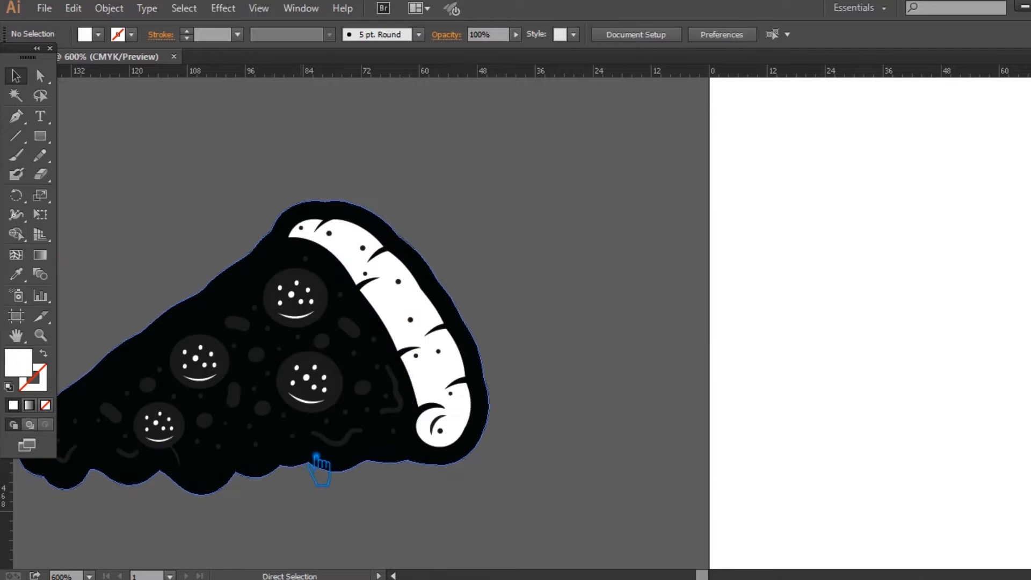
{"action": "key", "text": "ctrl+z"}
- Split the whole copied pizza slice into separate pieces with the Pathfinder Divide operation
{"action": "key", "text": "ctrl+a"}
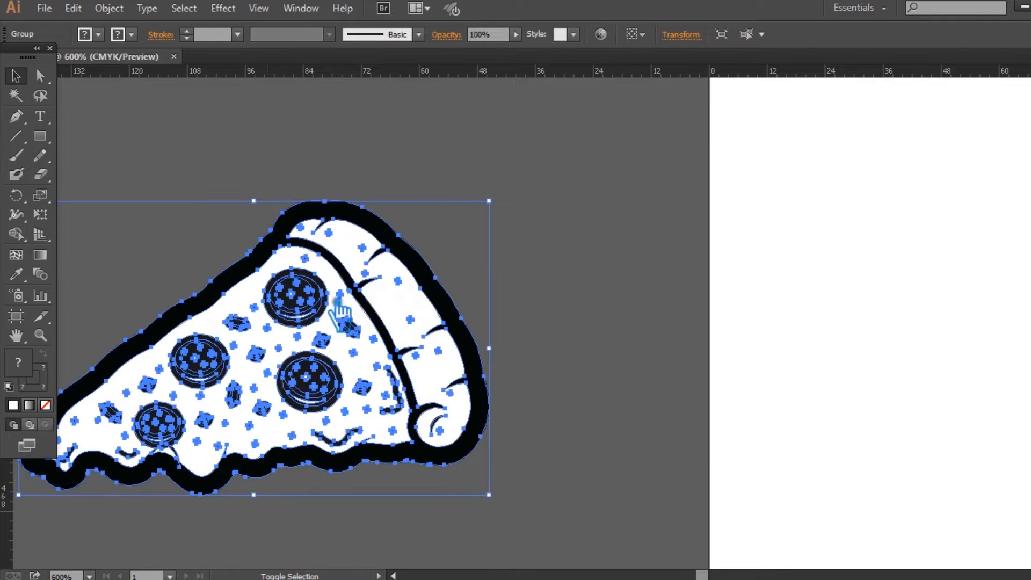
{"action": "left_click", "coordinate": [572, 295]}
{"action": "left_click", "coordinate": [254, 282]}
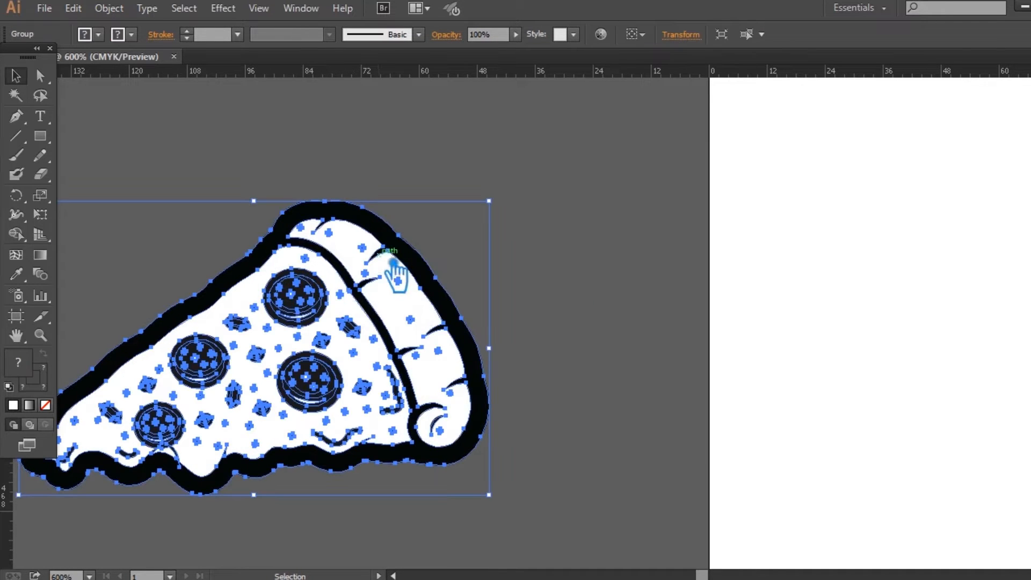
{"action": "left_click", "coordinate": [1028, 411]}
{"action": "left_click", "coordinate": [902, 490]}
{"action": "left_click", "coordinate": [1027, 410]}
{"action": "left_click", "coordinate": [602, 306]}
- Ungroup the divided slice and delete its white crust and white topping-area pieces
{"action": "left_click", "coordinate": [417, 282]}
{"action": "right_click", "coordinate": [388, 277]}
{"action": "left_click", "coordinate": [505, 371]}
{"action": "left_click", "coordinate": [507, 371]}
{"action": "left_click", "coordinate": [411, 317]}
{"action": "key", "text": "Delete"}
{"action": "left_click", "coordinate": [288, 356]}
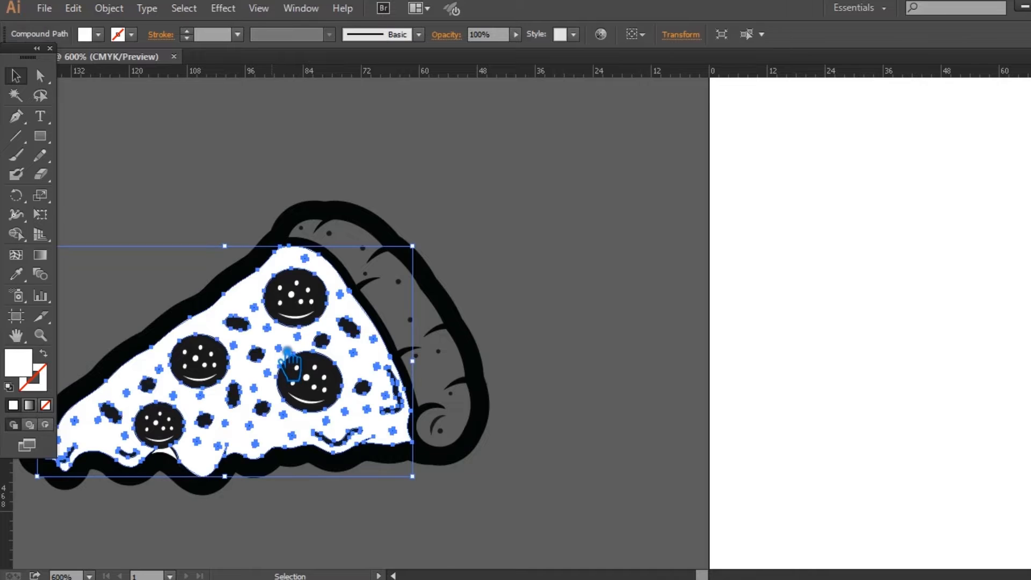
{"action": "key", "text": "Delete"}
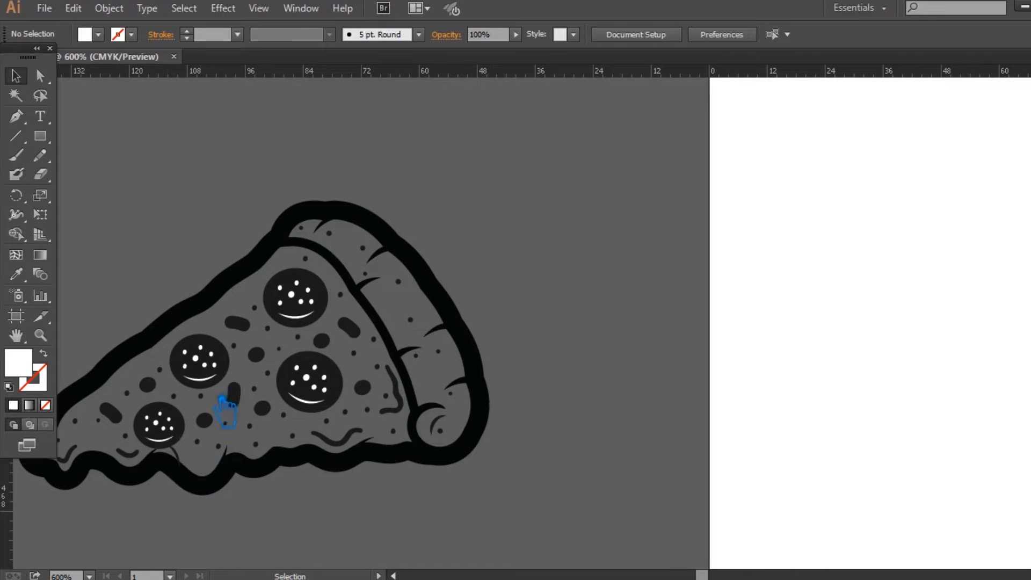
- Delete the white dots and crescent highlight from the pepperoni nearest the middle of the slice's upper-left edge
{"action": "scroll", "coordinate": [157, 409], "scroll_direction": "up", "scroll_amount": 3}
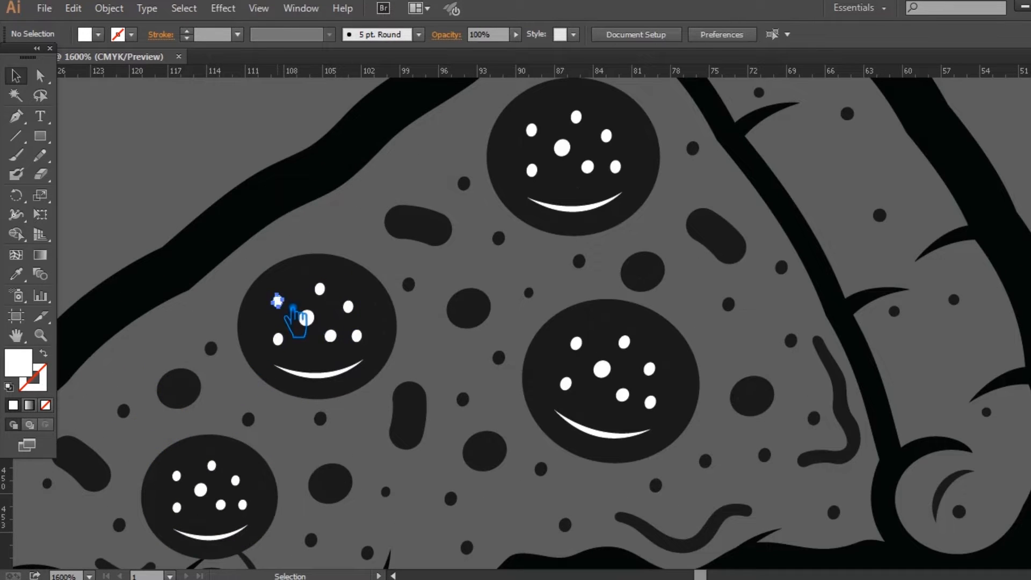
{"action": "key", "text": "Delete"}
{"action": "left_click", "coordinate": [319, 288]}
{"action": "key", "text": "Delete"}
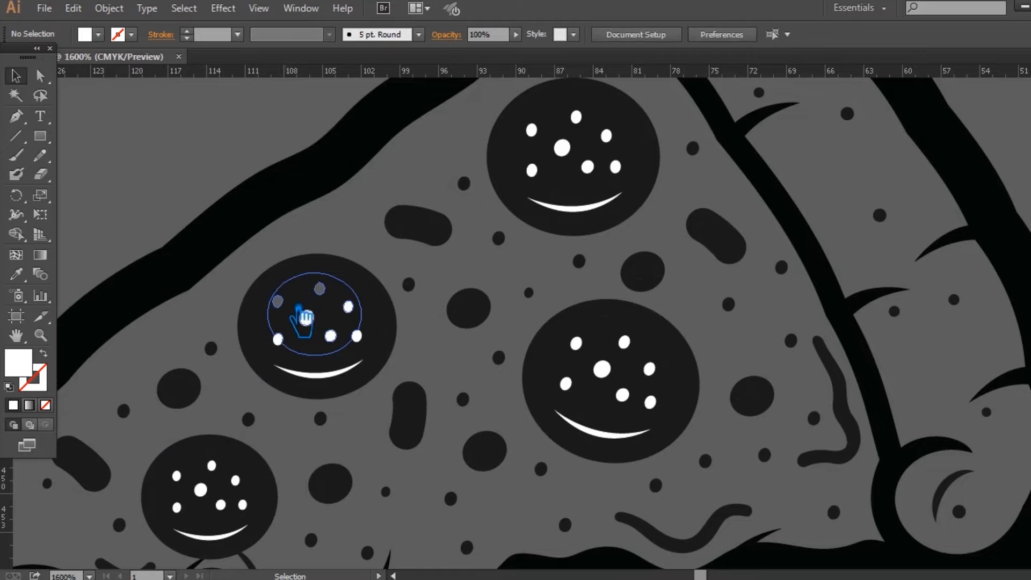
{"action": "left_click", "coordinate": [277, 339]}
{"action": "key", "text": "Delete"}
{"action": "left_click", "coordinate": [315, 374]}
{"action": "key", "text": "Delete"}
{"action": "left_click", "coordinate": [276, 339]}
{"action": "key", "text": "Delete"}
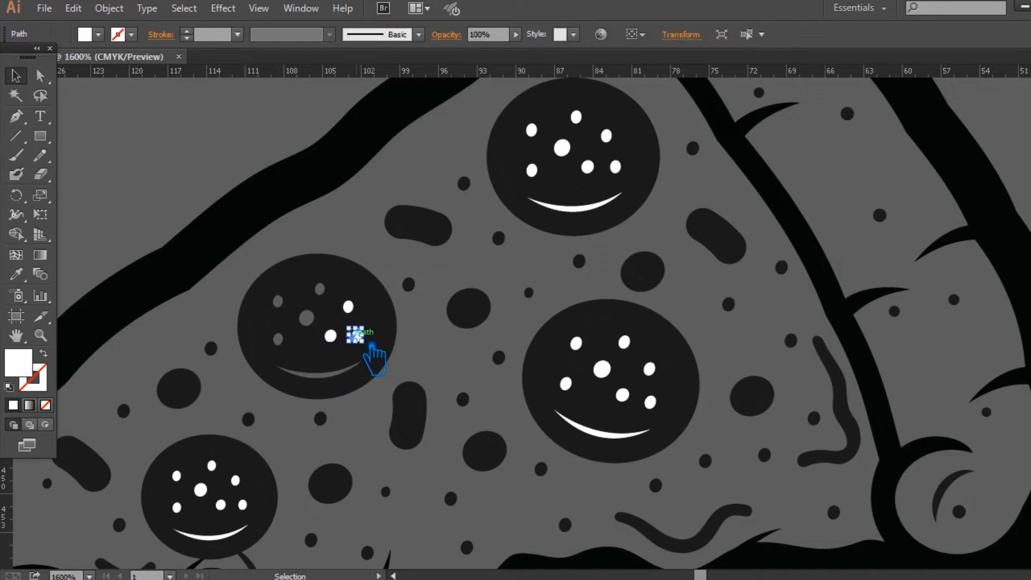
{"action": "left_click", "coordinate": [357, 336]}
{"action": "key", "text": "Delete"}
{"action": "left_click", "coordinate": [349, 306]}
{"action": "key", "text": "Delete"}
- Delete the white dots and crescent highlight from the uppermost pepperoni near the crust
{"action": "left_click", "coordinate": [561, 147]}
{"action": "key", "text": "Delete"}
{"action": "left_click", "coordinate": [532, 129]}
{"action": "key", "text": "Delete"}
{"action": "left_click", "coordinate": [575, 116]}
{"action": "key", "text": "Delete"}
{"action": "left_click", "coordinate": [606, 136]}
{"action": "key", "text": "Delete"}
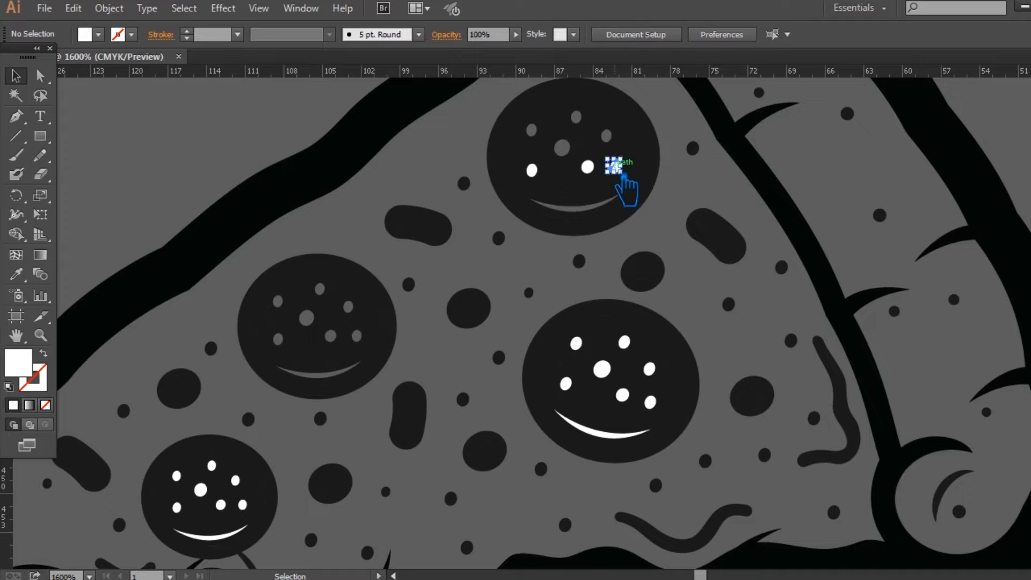
{"action": "left_click", "coordinate": [617, 167]}
{"action": "key", "text": "Delete"}
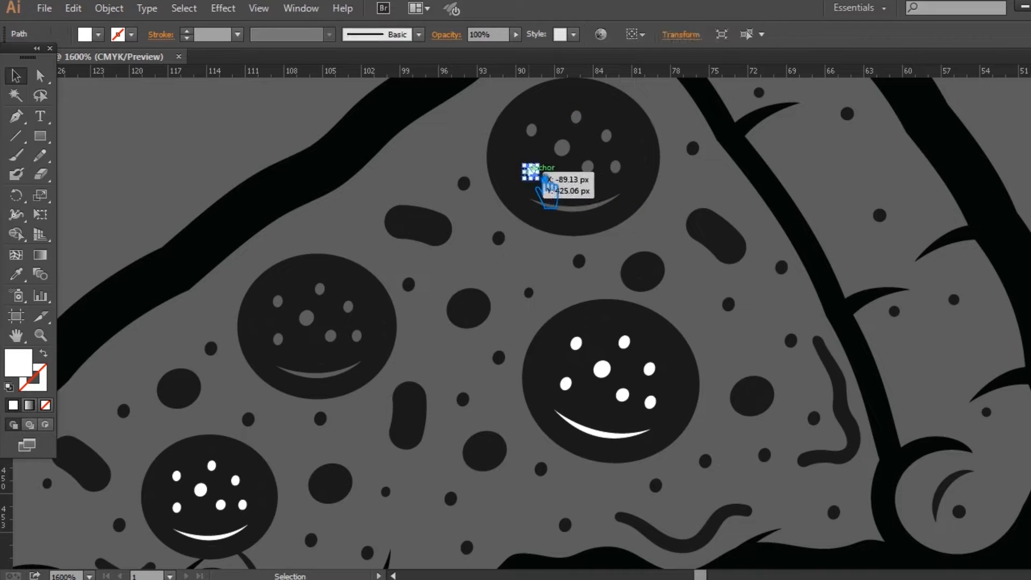
{"action": "left_click", "coordinate": [534, 170]}
{"action": "key", "text": "Delete"}
- Delete the white dots and crescent highlight from the large lower pepperoni near the crust
{"action": "left_click", "coordinate": [603, 369]}
{"action": "key", "text": "Delete"}
{"action": "left_click", "coordinate": [577, 344]}
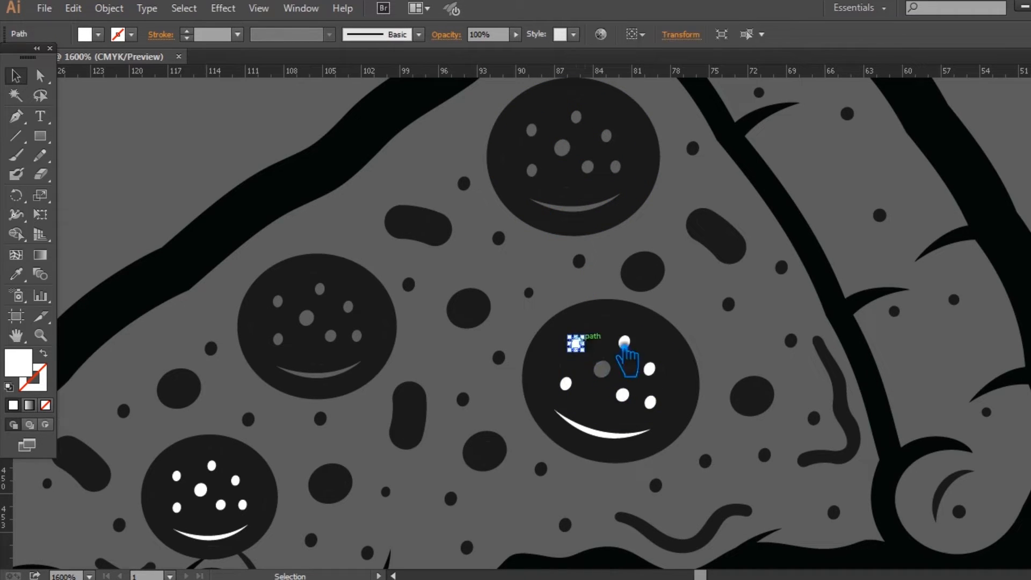
{"action": "key", "text": "Delete"}
{"action": "left_click", "coordinate": [624, 342]}
{"action": "key", "text": "Delete"}
{"action": "left_click", "coordinate": [649, 369]}
{"action": "key", "text": "Delete"}
{"action": "left_click", "coordinate": [650, 402]}
{"action": "key", "text": "Delete"}
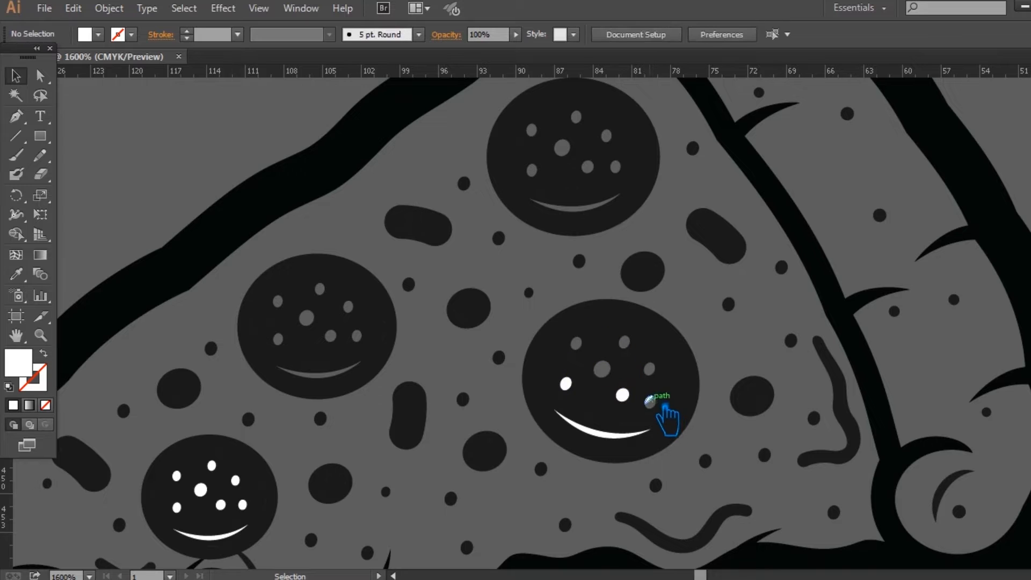
{"action": "left_click", "coordinate": [622, 395]}
{"action": "key", "text": "Delete"}
{"action": "left_click", "coordinate": [565, 384]}
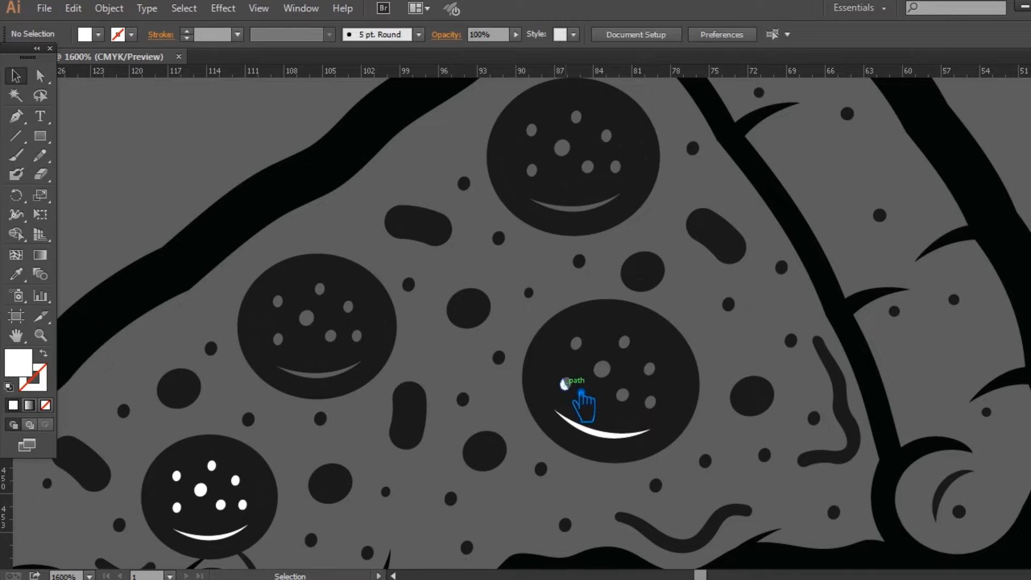
{"action": "key", "text": "Delete"}
{"action": "left_click", "coordinate": [604, 435]}
{"action": "key", "text": "Delete"}
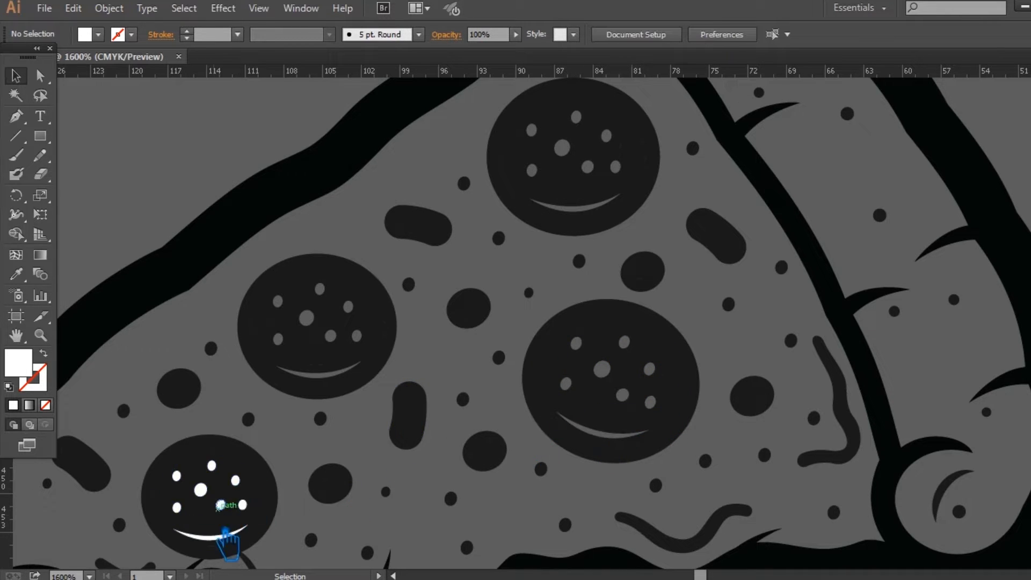
- Delete the white dots and crescent highlight from the small pepperoni near the slice's tip
{"action": "left_click", "coordinate": [208, 534]}
{"action": "key", "text": "Delete"}
{"action": "left_click", "coordinate": [177, 507]}
{"action": "key", "text": "Delete"}
{"action": "left_click", "coordinate": [177, 476]}
{"action": "key", "text": "Delete"}
{"action": "left_click", "coordinate": [200, 490]}
{"action": "key", "text": "Delete"}
{"action": "left_click", "coordinate": [211, 465]}
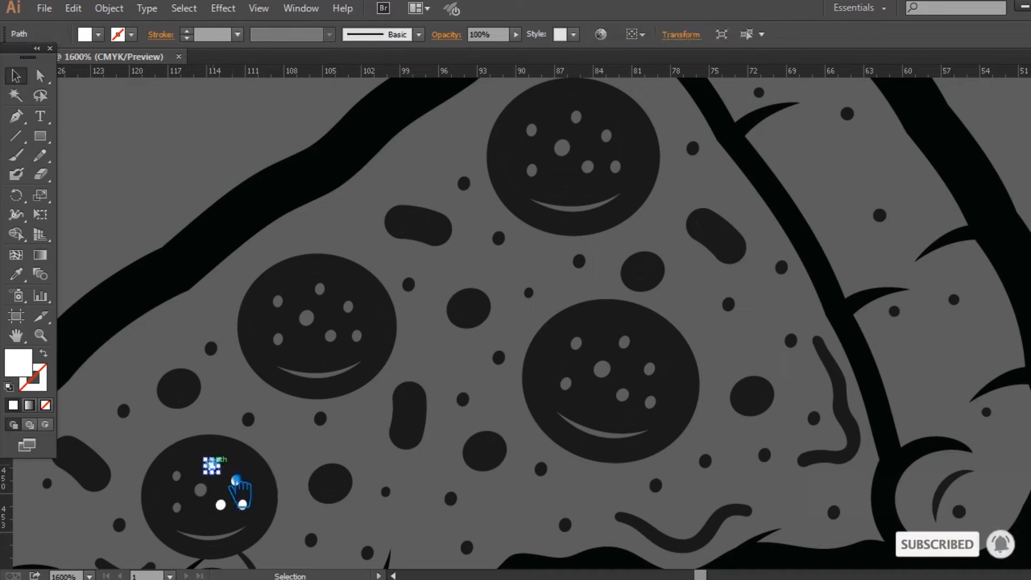
{"action": "key", "text": "Delete"}
{"action": "left_click", "coordinate": [242, 505]}
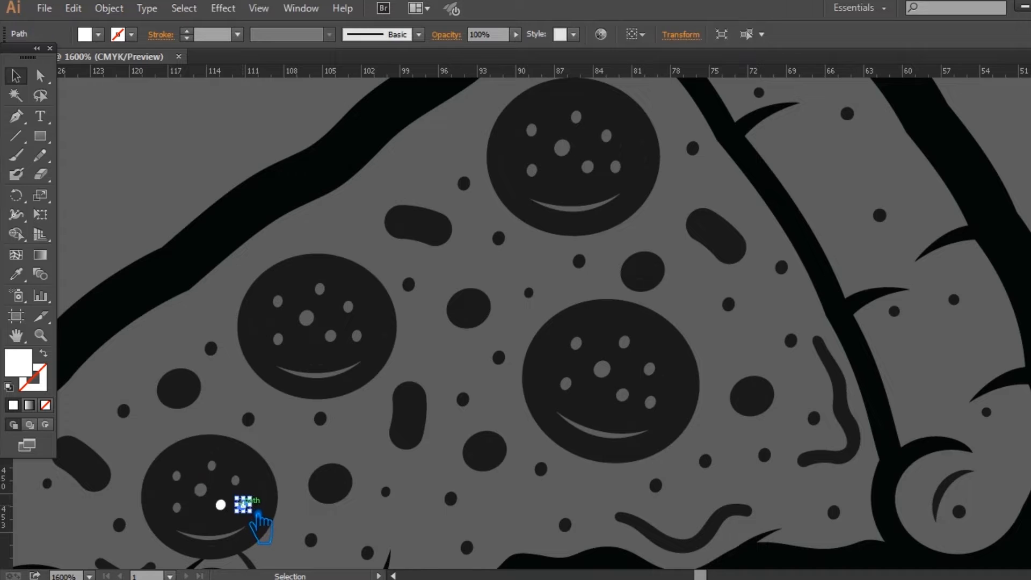
{"action": "key", "text": "Delete"}
{"action": "left_click", "coordinate": [220, 505]}
{"action": "key", "text": "Delete"}
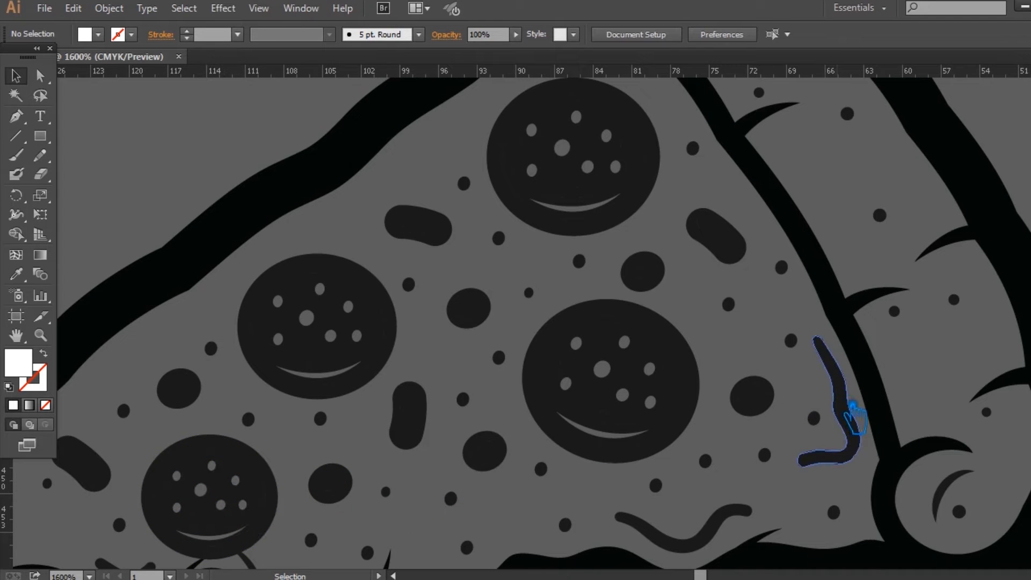
- Merge all remaining pieces of the pizza slice with the Pathfinder Unite operation
{"action": "scroll", "coordinate": [852, 406], "scroll_direction": "down", "scroll_amount": 2}
{"action": "scroll", "coordinate": [943, 422], "scroll_direction": "down", "scroll_amount": 1}
{"action": "left_click_drag", "start_coordinate": [965, 510], "coordinate": [794, 533]}
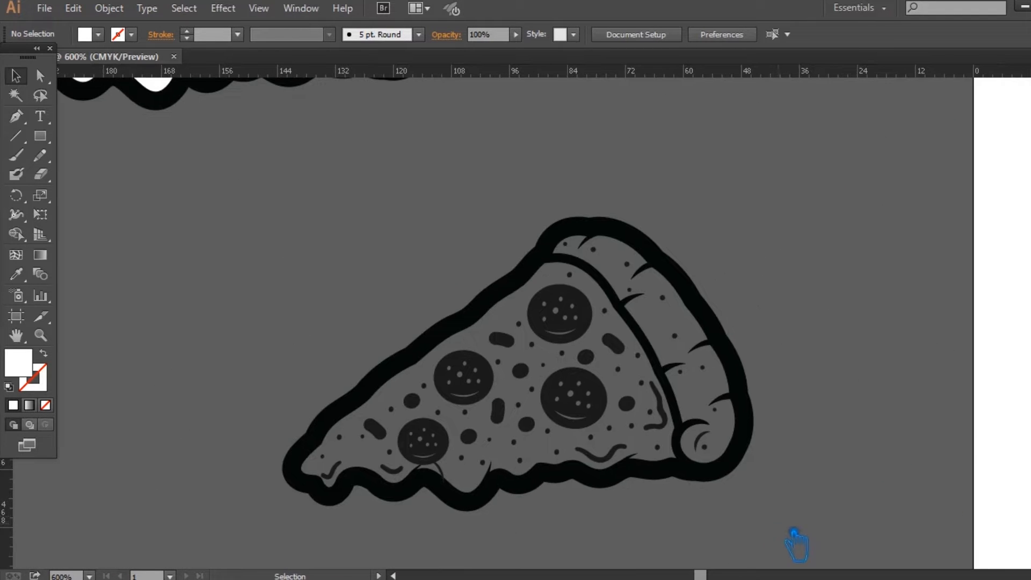
{"action": "left_click_drag", "start_coordinate": [253, 248], "coordinate": [248, 237]}
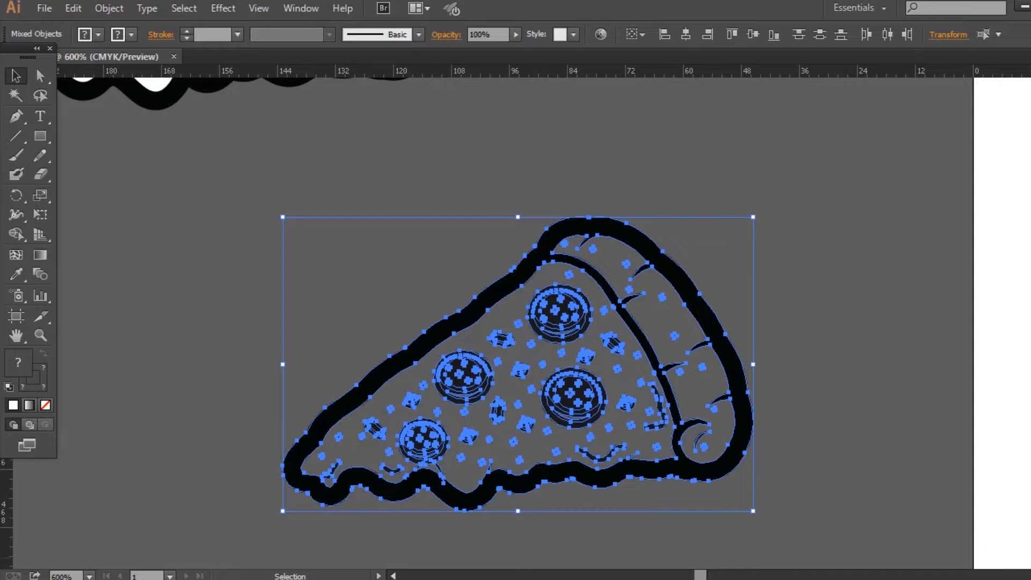
{"action": "key", "text": "ctrl+shift+F9"}
{"action": "left_click", "coordinate": [897, 450]}
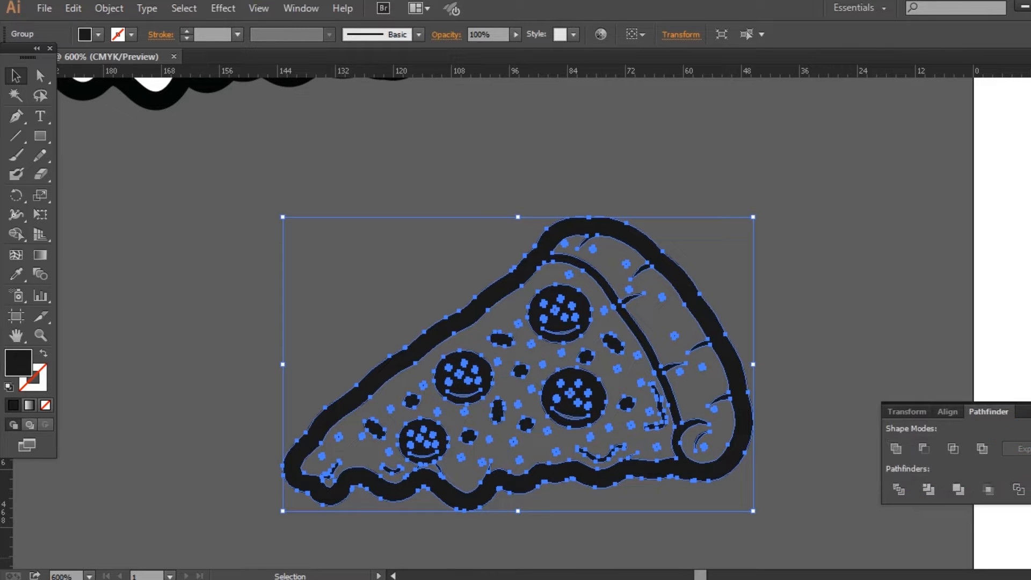
{"action": "left_click", "coordinate": [1030, 404]}
{"action": "left_click", "coordinate": [863, 388]}
- Move the united pizza slice onto the white artboard
{"action": "scroll", "coordinate": [886, 399], "scroll_direction": "down", "scroll_amount": 2}
{"action": "left_click_drag", "start_coordinate": [882, 404], "coordinate": [343, 425]}
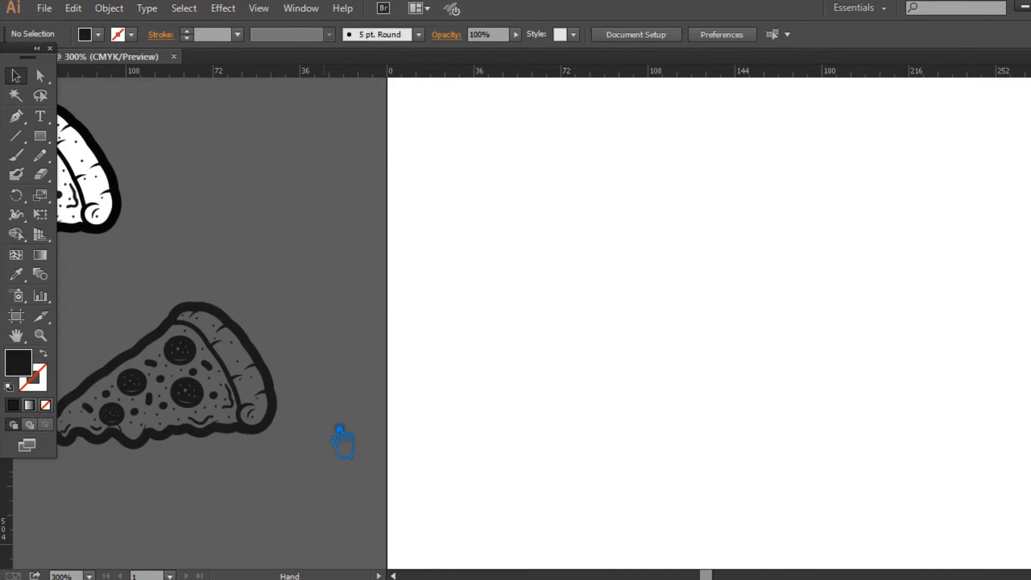
{"action": "left_click_drag", "start_coordinate": [251, 431], "coordinate": [990, 314]}
{"action": "left_click_drag", "start_coordinate": [891, 402], "coordinate": [395, 498]}
{"action": "left_click_drag", "start_coordinate": [460, 407], "coordinate": [723, 297]}
{"action": "left_click", "coordinate": [805, 336]}
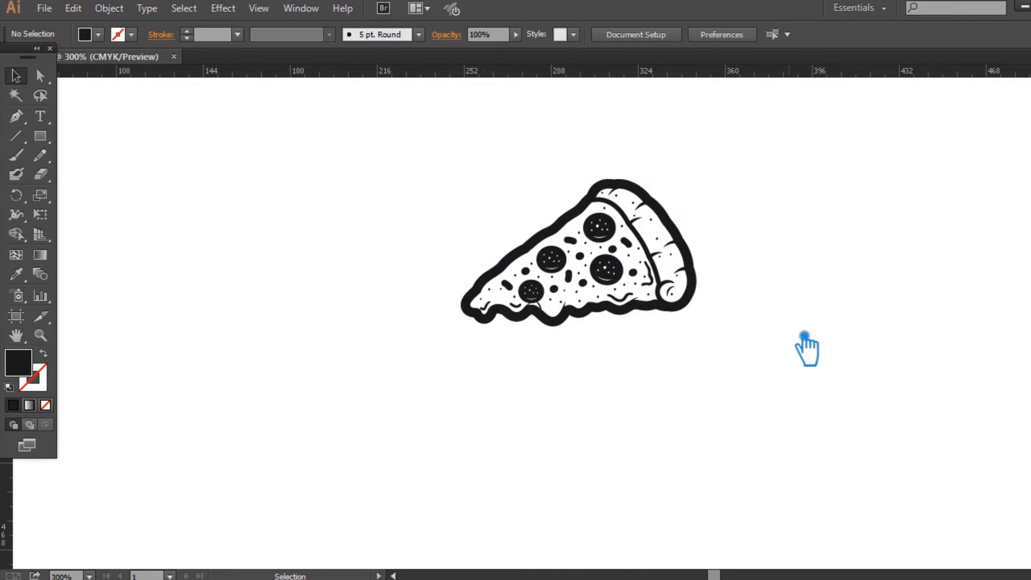
- Draw a circle around the pizza slice with no fill and a thick dark stroke
{"action": "left_click_drag", "start_coordinate": [61, 145], "coordinate": [102, 173]}
{"action": "left_click_drag", "start_coordinate": [581, 258], "coordinate": [752, 412]}
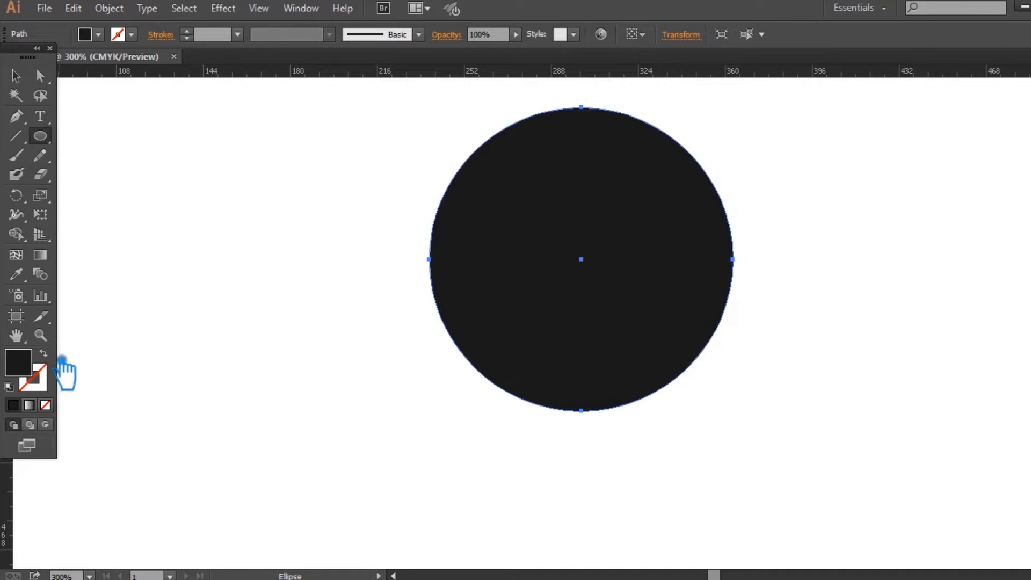
{"action": "key", "text": "shift+x"}
{"action": "scroll", "coordinate": [202, 38], "scroll_direction": "up", "scroll_amount": 7}
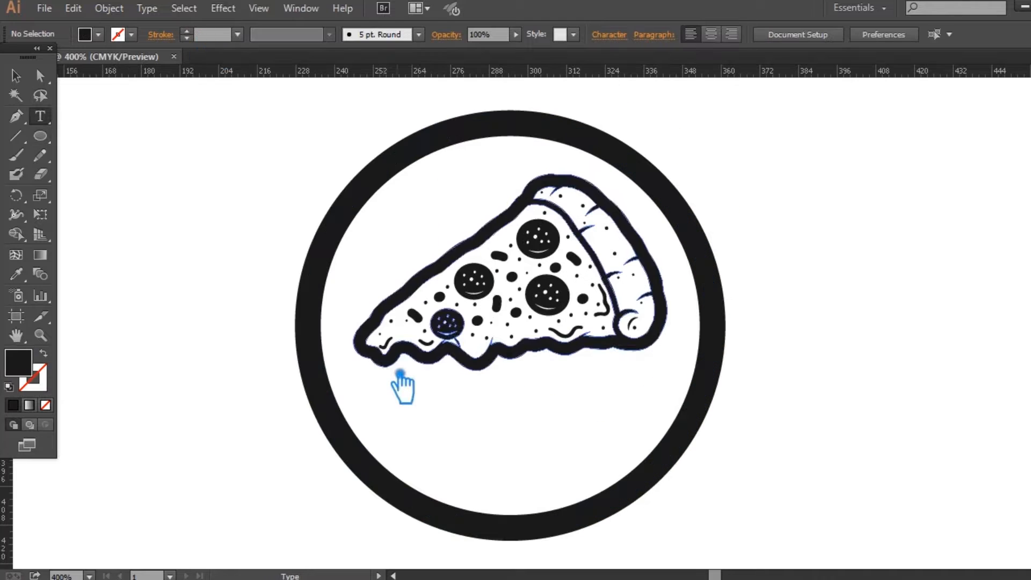
- Add the text "Pizza" at 48 pt and centre it horizontally in the circle, across the slice's lower edge
{"action": "left_click", "coordinate": [440, 406]}
{"action": "left_click", "coordinate": [770, 35]}
{"action": "left_click", "coordinate": [806, 285]}
{"action": "type", "text": "Pizza"}
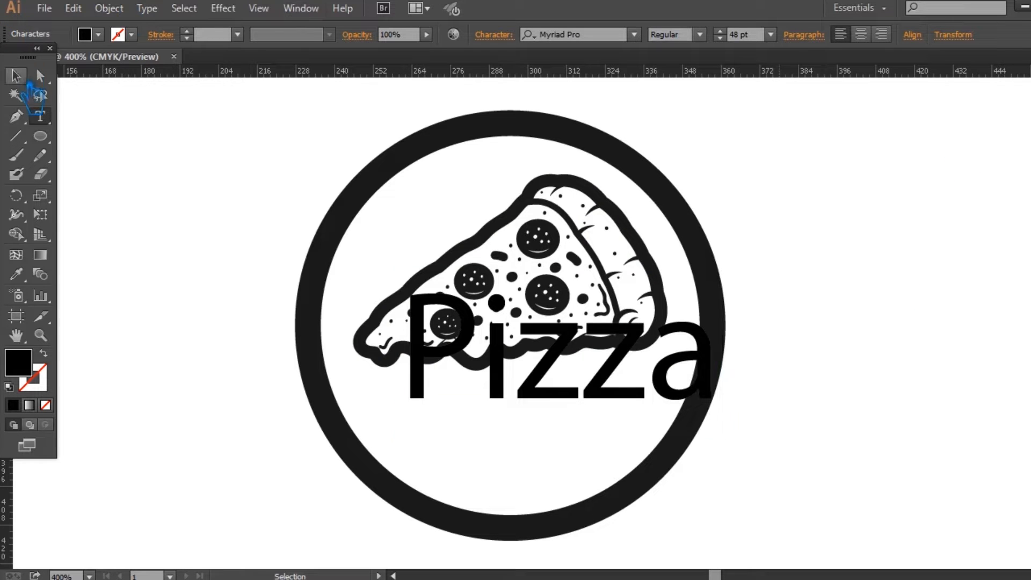
{"action": "left_click", "coordinate": [16, 75]}
{"action": "left_click_drag", "start_coordinate": [545, 402], "coordinate": [494, 413]}
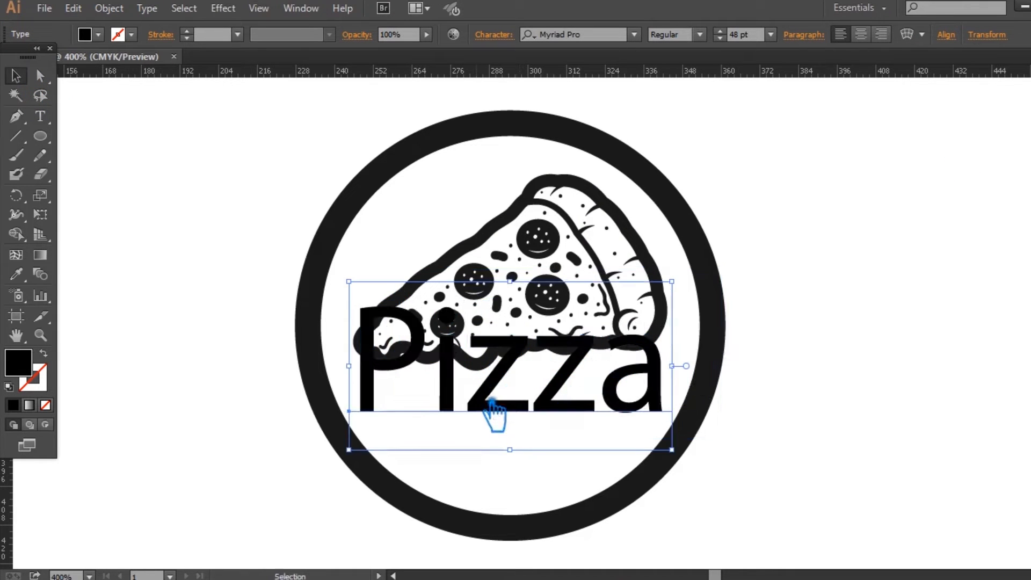
- Set the Pizza text's font to 62DRAGZ and its size to 24 pt
{"action": "left_click", "coordinate": [634, 35]}
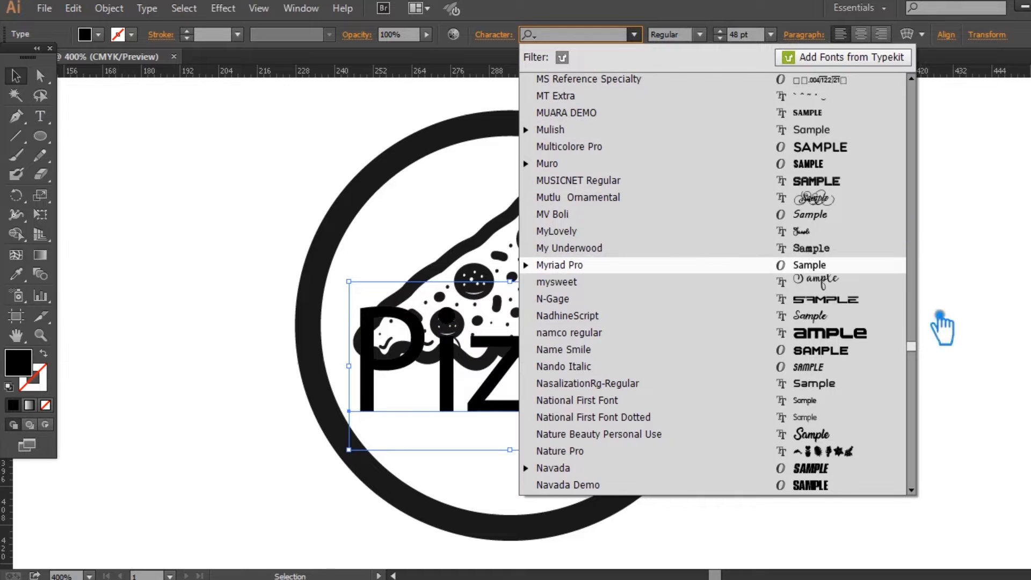
{"action": "left_click_drag", "start_coordinate": [929, 355], "coordinate": [934, 49]}
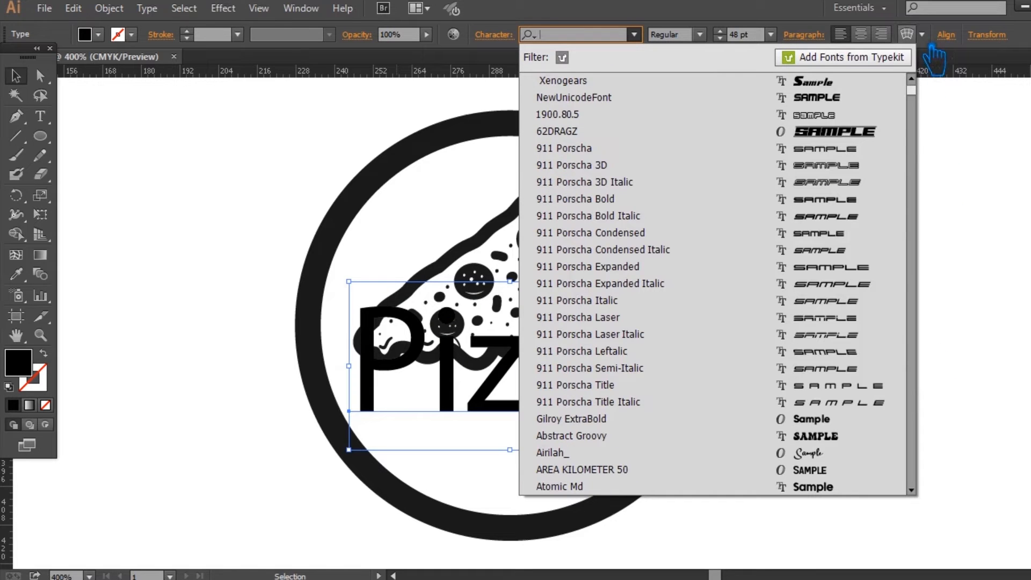
{"action": "left_click", "coordinate": [852, 136]}
{"action": "left_click", "coordinate": [770, 34]}
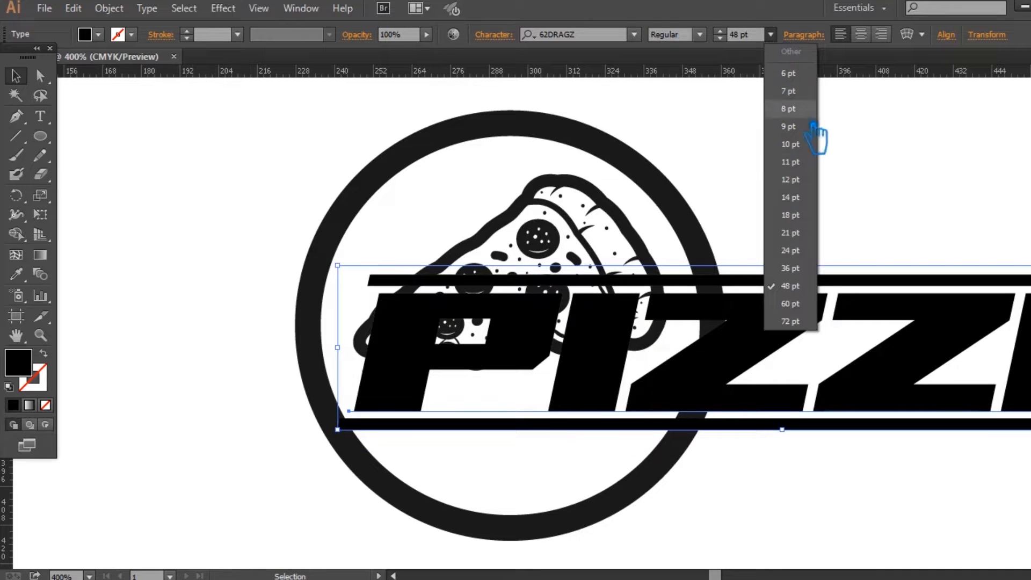
{"action": "left_click", "coordinate": [790, 251]}
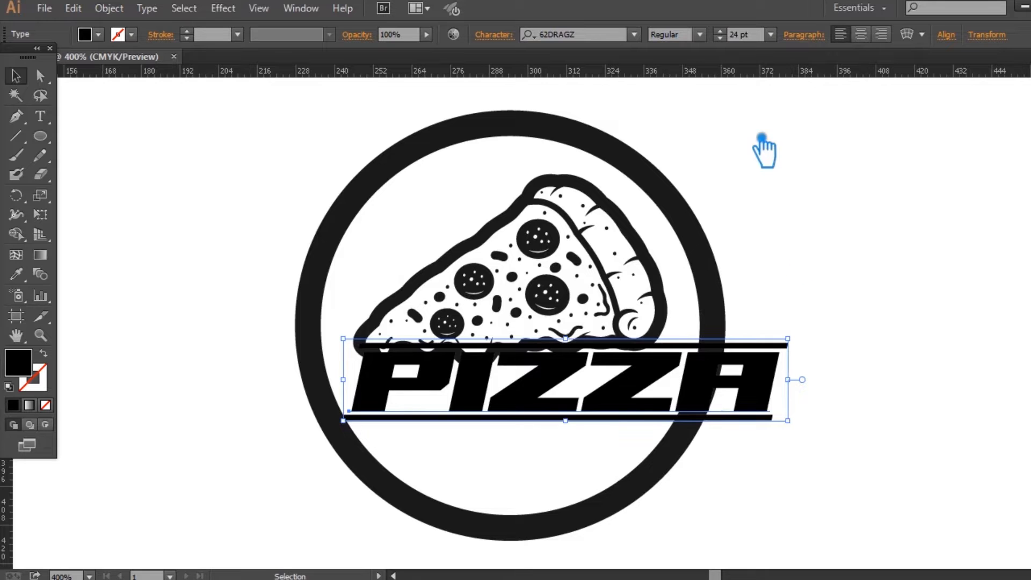
- Change the Pizza text's font to Alliance Personal Use, keeping copies in other script fonts outside the circle for comparison
{"action": "left_click", "coordinate": [612, 37]}
{"action": "scroll", "coordinate": [757, 264], "scroll_direction": "down", "scroll_amount": 5}
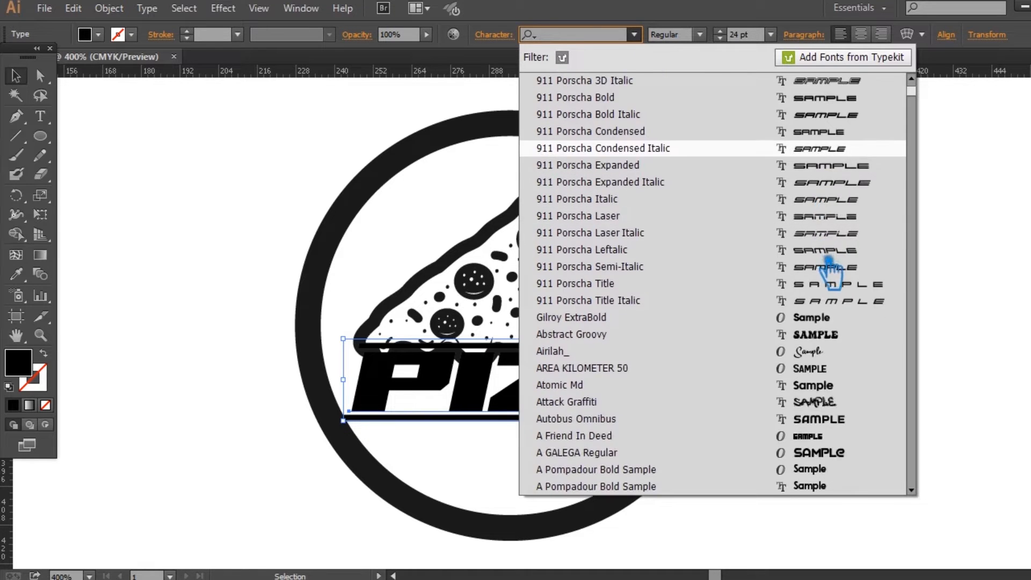
{"action": "scroll", "coordinate": [835, 250], "scroll_direction": "down", "scroll_amount": 12}
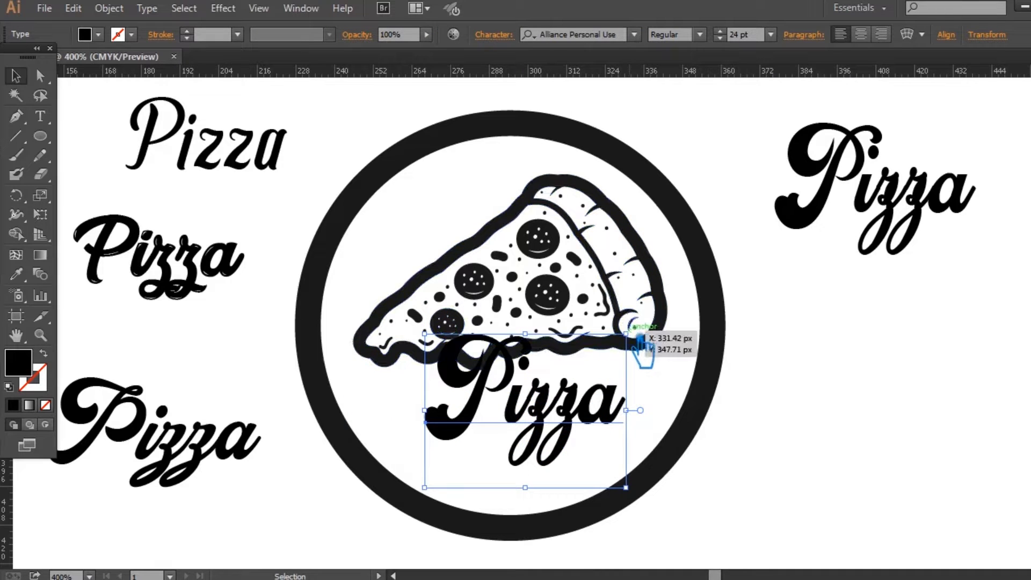
- Rotate the Pizza text about 20° counterclockwise and position it over the slice's lower edge
{"action": "left_click_drag", "start_coordinate": [644, 334], "coordinate": [603, 325]}
{"action": "mouse_move", "coordinate": [565, 408]}
{"action": "left_mouse_down"}
{"action": "mouse_move", "coordinate": [552, 367]}
{"action": "mouse_move", "coordinate": [572, 407]}
{"action": "left_mouse_up"}
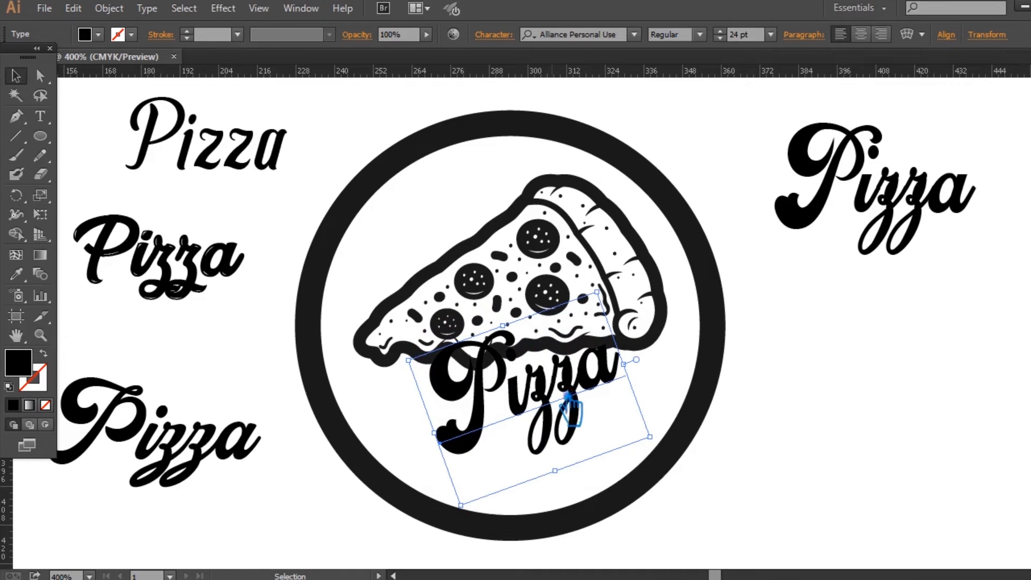
{"action": "left_click_drag", "start_coordinate": [572, 409], "coordinate": [578, 404]}
- Enlarge the tilted Pizza text inside the circle proportionally to 30.31 pt
{"action": "left_click", "coordinate": [603, 289], "text": "shift"}
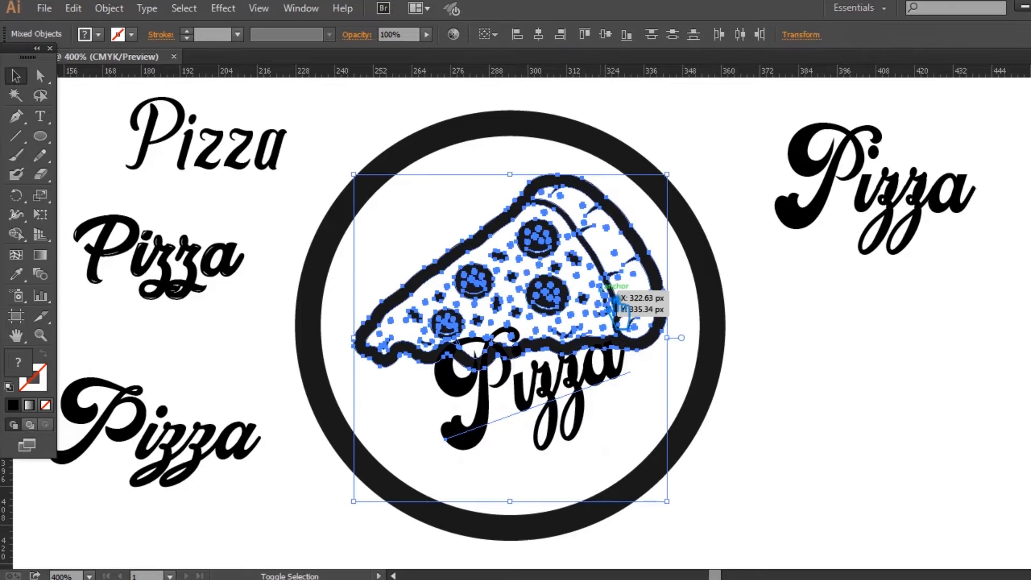
{"action": "left_click", "coordinate": [892, 405]}
{"action": "left_click", "coordinate": [579, 402]}
{"action": "left_click_drag", "start_coordinate": [602, 288], "coordinate": [623, 263]}
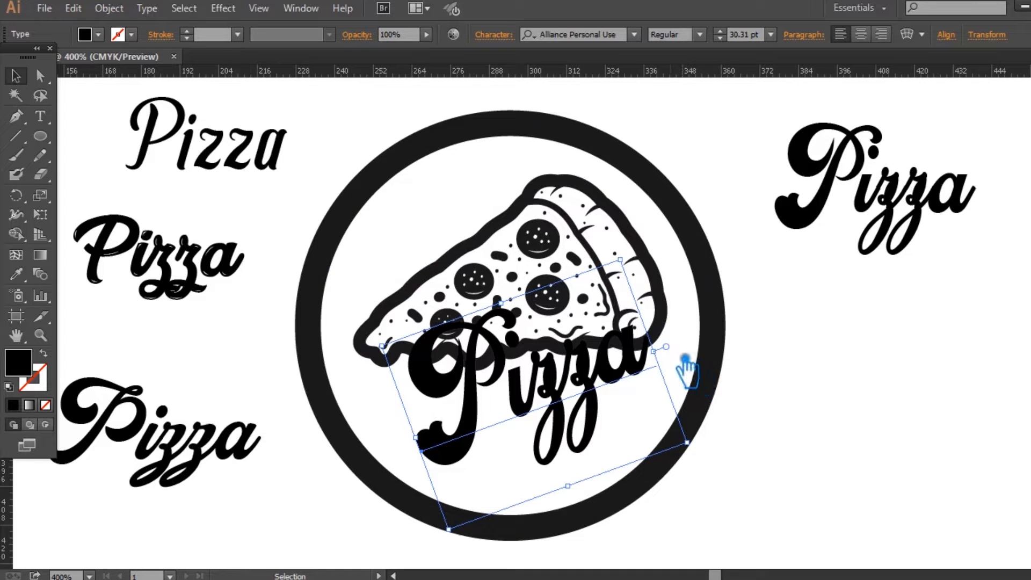
- Nudge the pizza slice and the tilted text together slightly left and up inside the circle
{"action": "left_click", "coordinate": [502, 242], "text": "shift"}
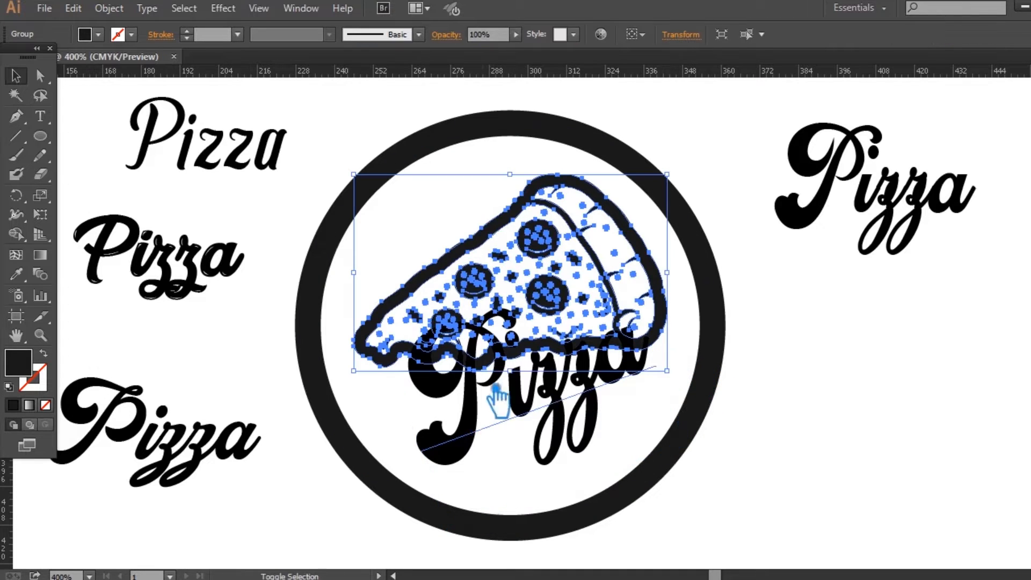
{"action": "key", "text": "Left"}
{"action": "key", "text": "Left"}
{"action": "key", "text": "Left"}
{"action": "key", "text": "Left"}
{"action": "key", "text": "Up"}
{"action": "key", "text": "Up"}
{"action": "key", "text": "Up"}
{"action": "key", "text": "Up"}
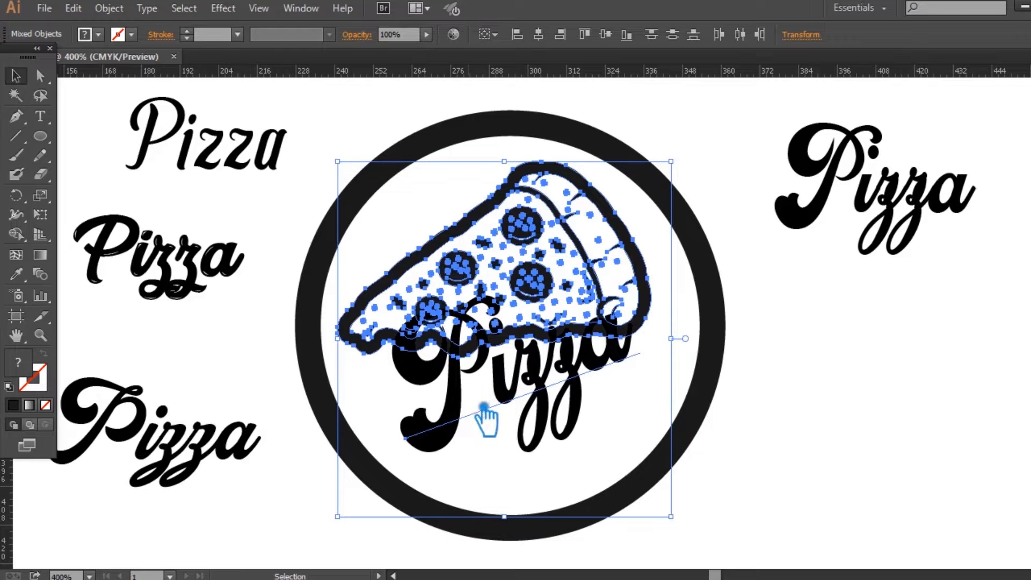
{"action": "key", "text": "Left"}
{"action": "left_click", "coordinate": [819, 388]}
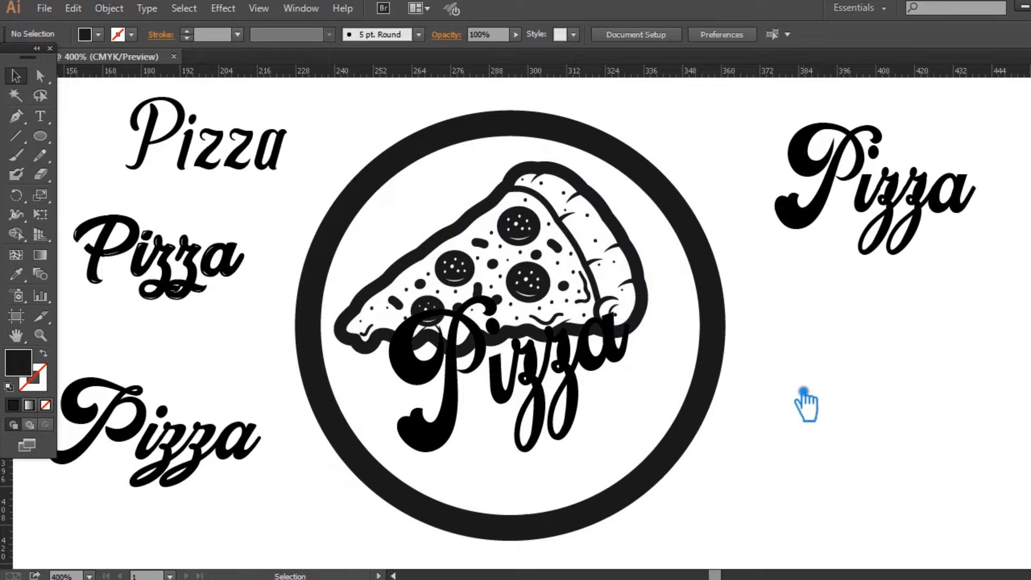
- Try the Alongtime font on the tilted Pizza text
{"action": "left_click", "coordinate": [576, 383]}
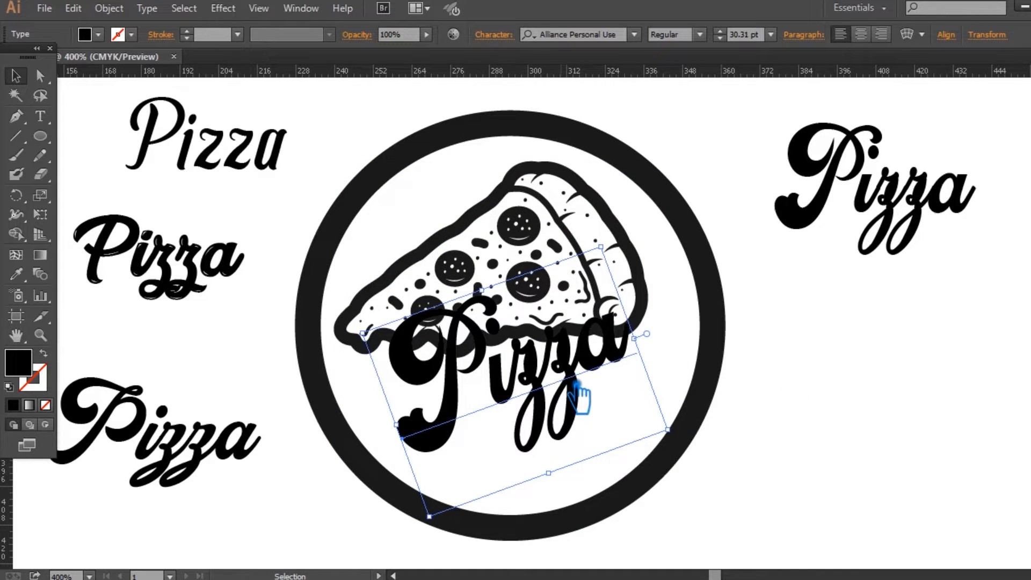
{"action": "left_click", "coordinate": [635, 35]}
{"action": "scroll", "coordinate": [846, 429], "scroll_direction": "down", "scroll_amount": 1}
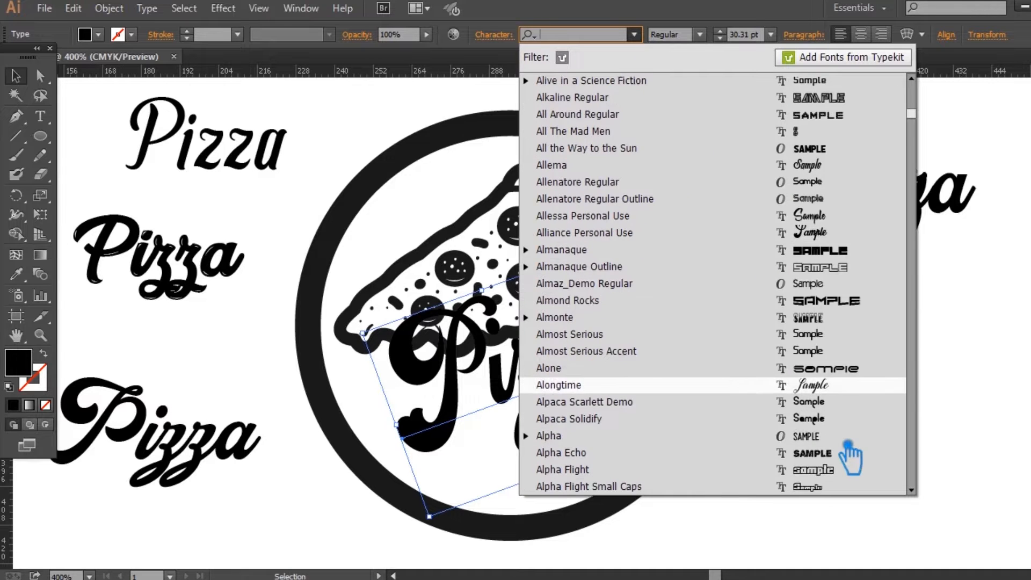
{"action": "left_click", "coordinate": [839, 392]}
- Change the tilted Pizza text's font to Amarillo and place a copy outside the circle on the right
{"action": "left_click", "coordinate": [635, 35]}
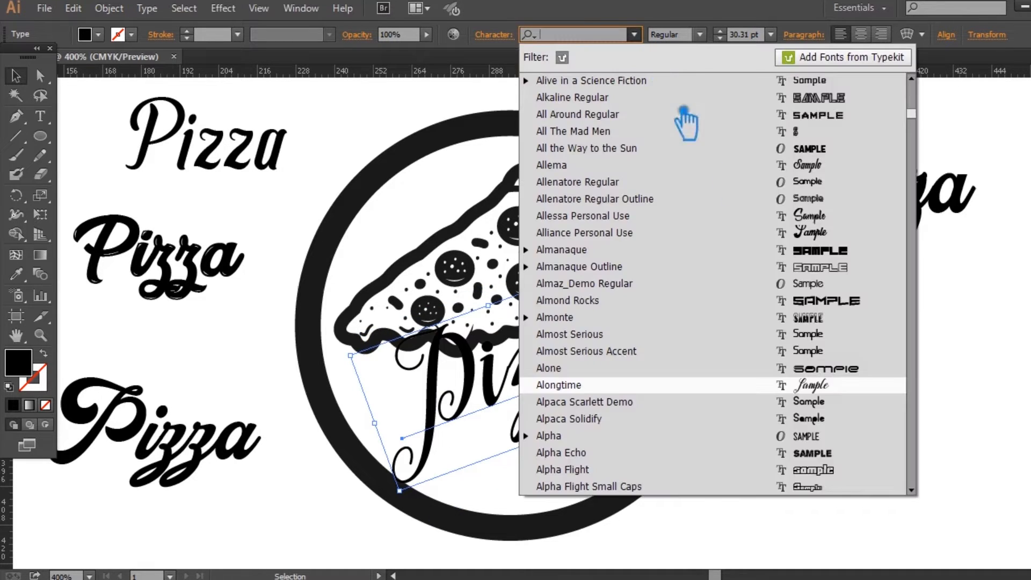
{"action": "scroll", "coordinate": [817, 457], "scroll_direction": "down", "scroll_amount": 11}
{"action": "scroll", "coordinate": [816, 459], "scroll_direction": "down", "scroll_amount": 4}
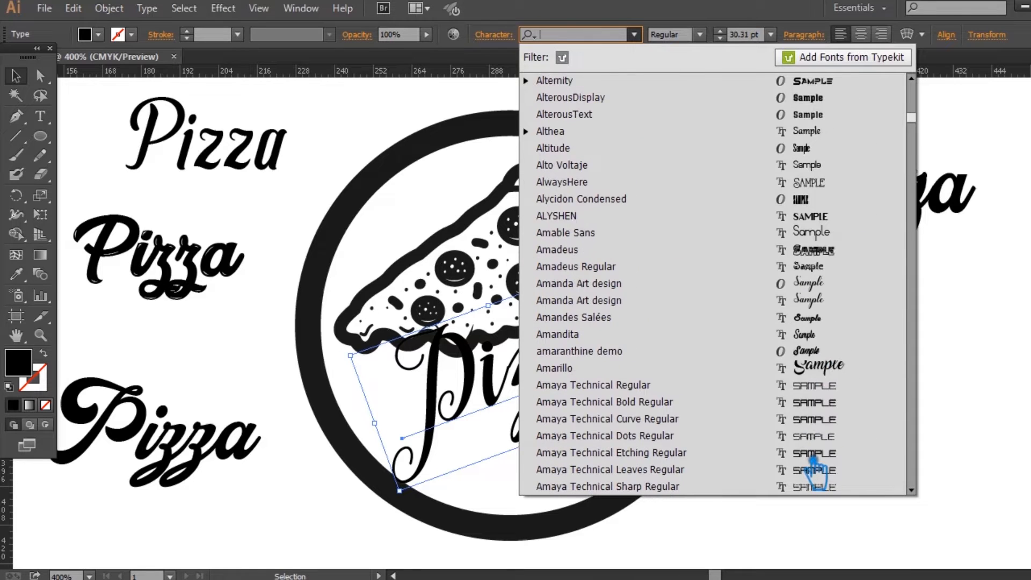
{"action": "left_click", "coordinate": [837, 374]}
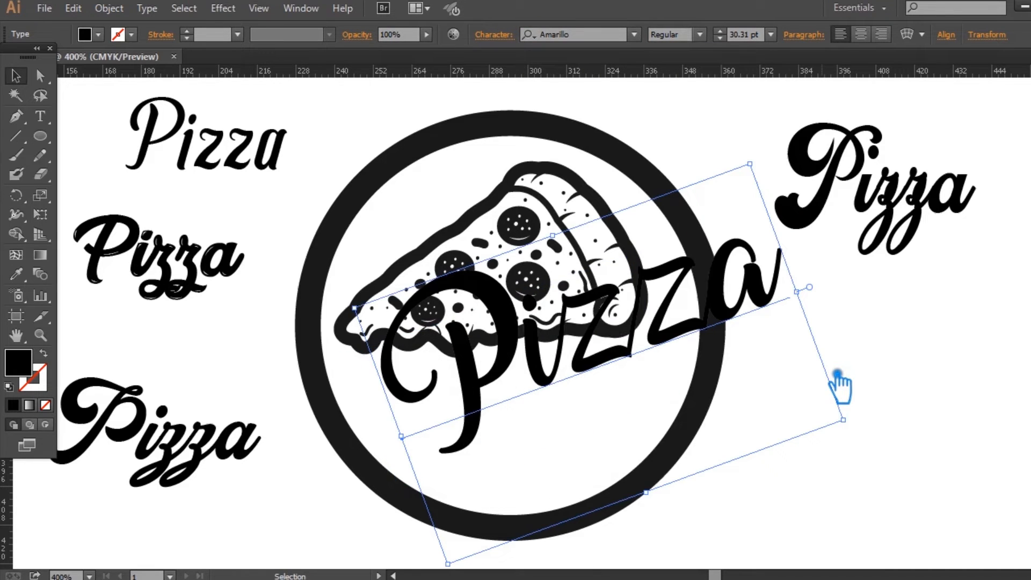
{"action": "left_click_drag", "start_coordinate": [602, 371], "coordinate": [938, 430]}
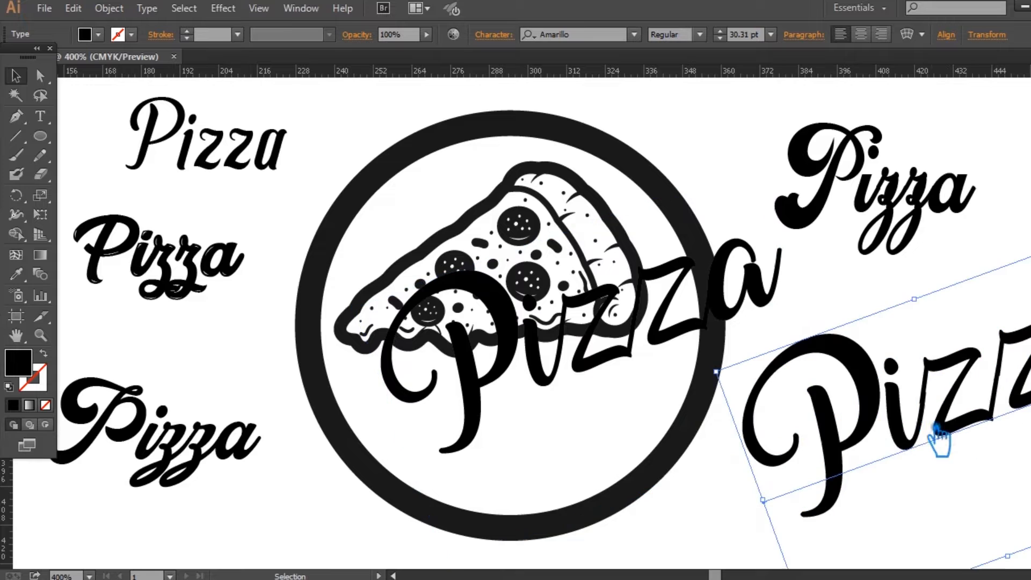
{"action": "left_click", "coordinate": [743, 395]}
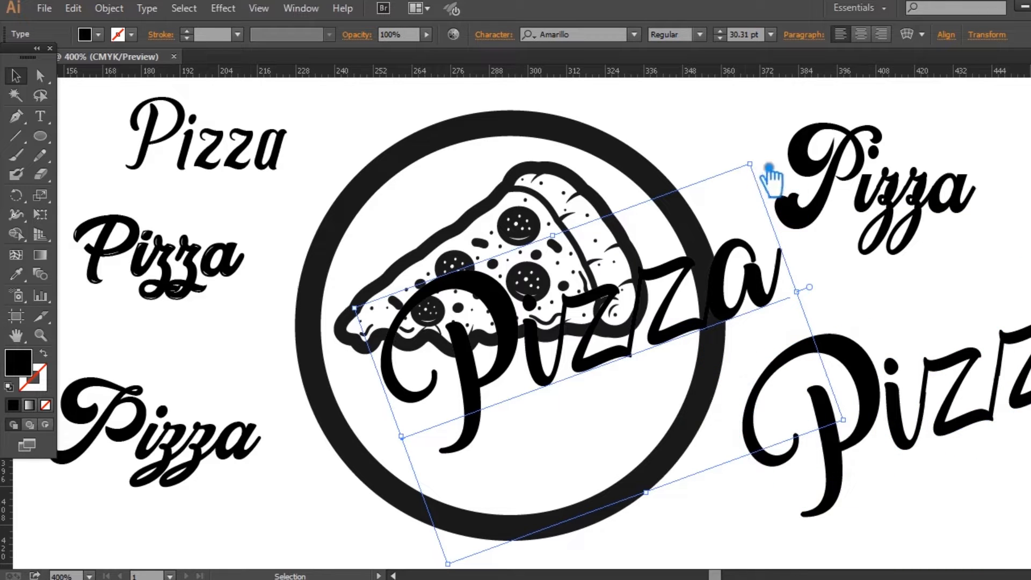
- Try tracking values of -25, -50 and -10 on the Amarillo Pizza text and reset the tracking to 0
{"action": "left_click", "coordinate": [510, 37]}
{"action": "left_click", "coordinate": [503, 154]}
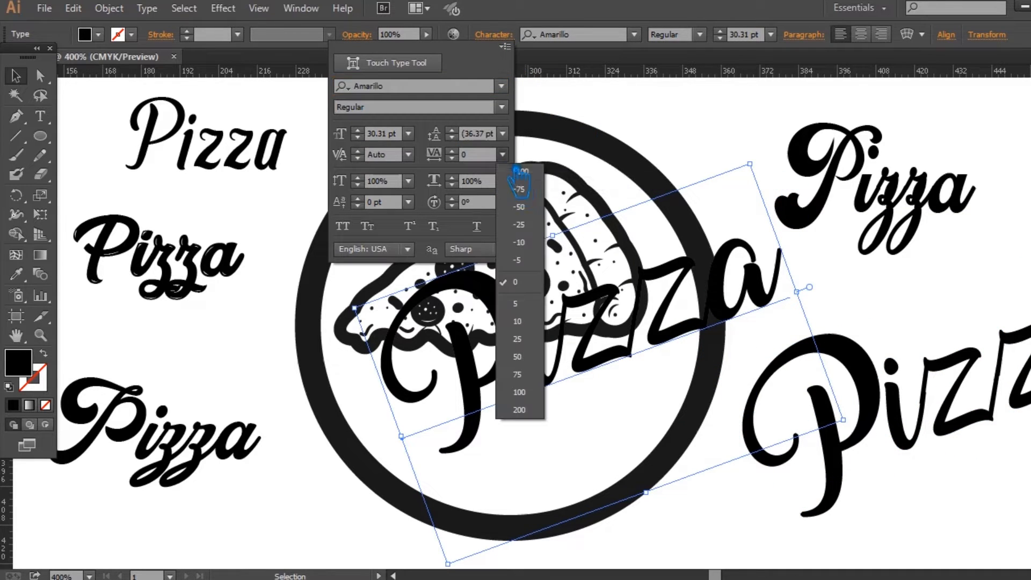
{"action": "left_click", "coordinate": [542, 225]}
{"action": "left_click", "coordinate": [502, 155]}
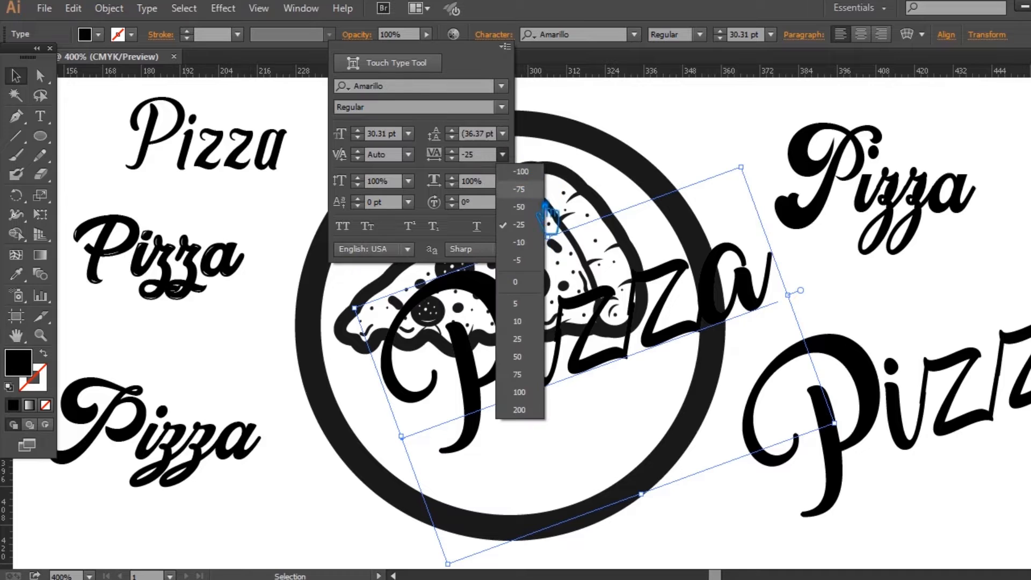
{"action": "left_click", "coordinate": [541, 208]}
{"action": "left_click", "coordinate": [502, 155]}
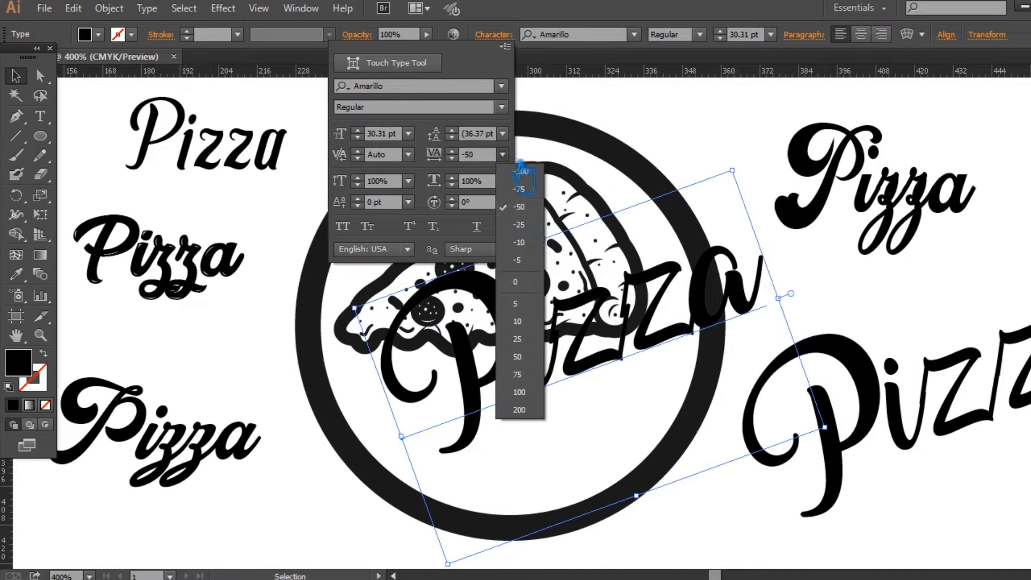
{"action": "left_click", "coordinate": [534, 232]}
{"action": "left_click", "coordinate": [502, 155]}
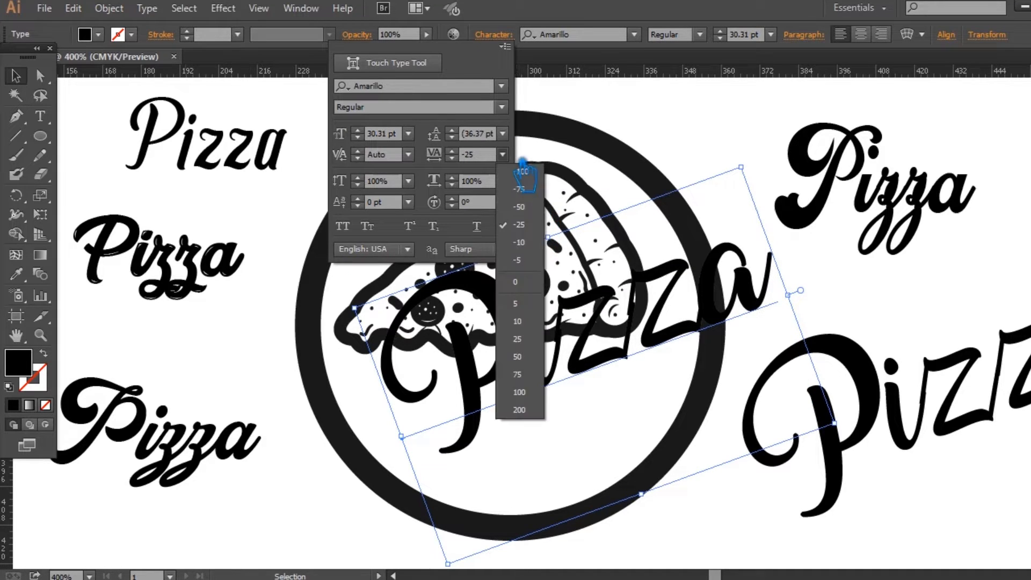
{"action": "left_click", "coordinate": [537, 244]}
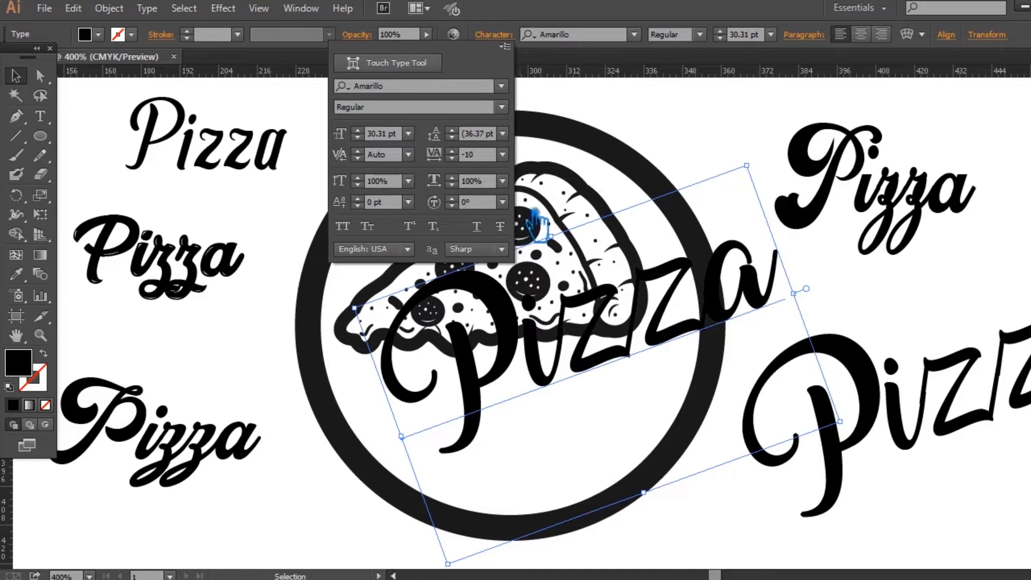
{"action": "left_click_drag", "start_coordinate": [487, 155], "coordinate": [420, 159]}
{"action": "key", "text": "Return"}
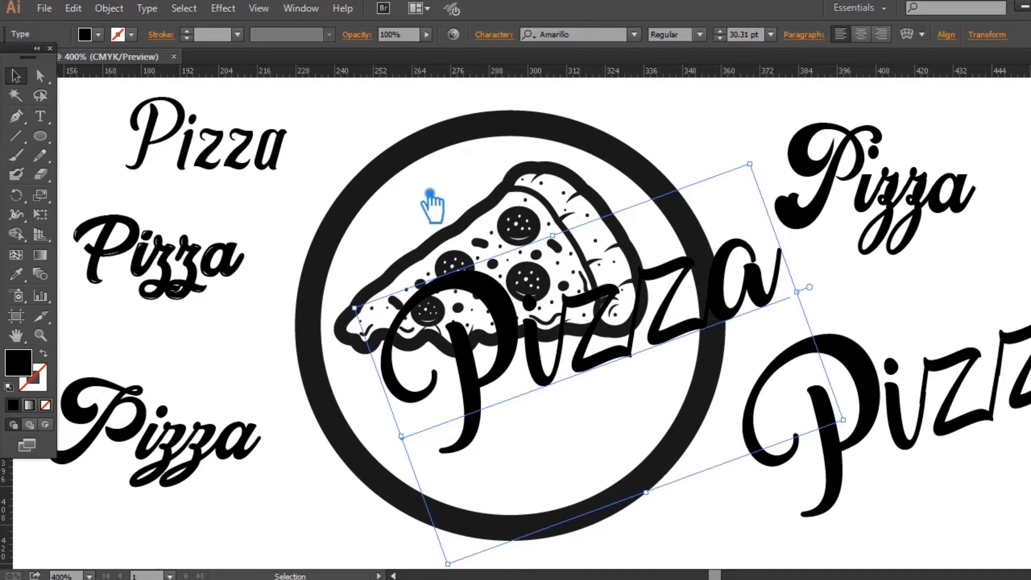
- Change the Pizza text's font to American Kestrel 3D and shift the word left so it fits inside the circle
{"action": "left_click", "coordinate": [634, 35]}
{"action": "scroll", "coordinate": [752, 403], "scroll_direction": "down", "scroll_amount": 4}
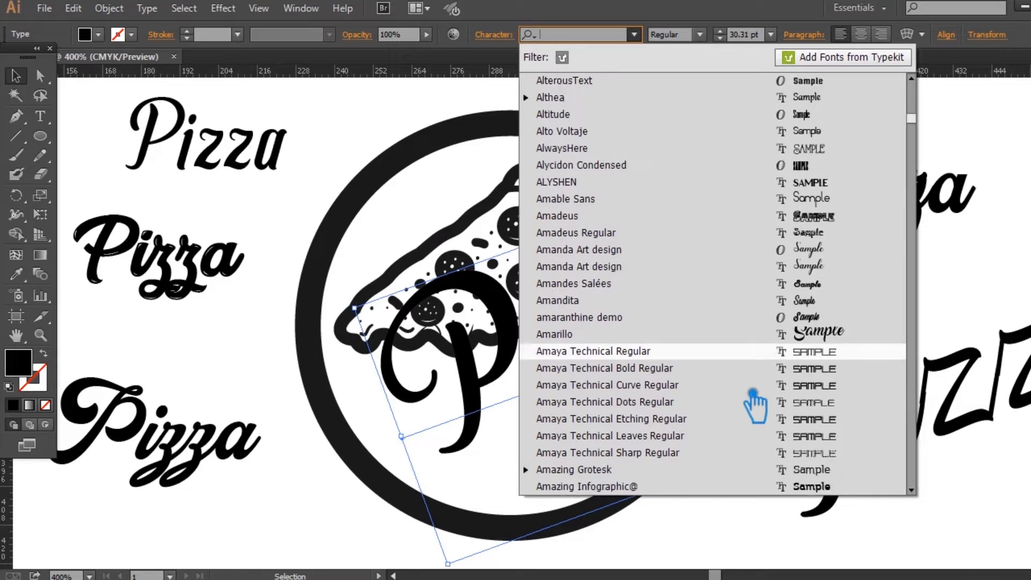
{"action": "scroll", "coordinate": [768, 383], "scroll_direction": "down", "scroll_amount": 5}
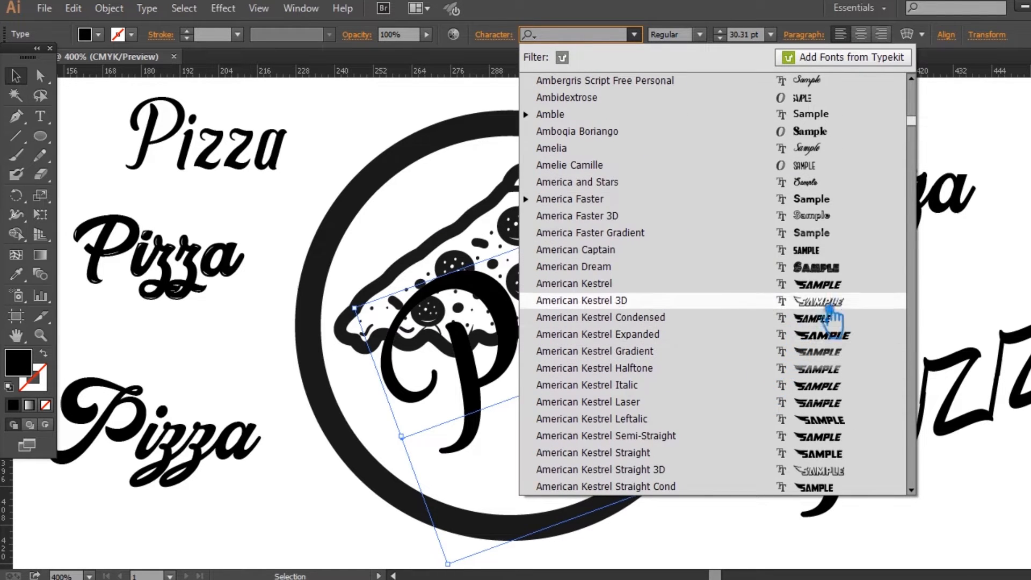
{"action": "left_click", "coordinate": [768, 301]}
{"action": "left_click_drag", "start_coordinate": [655, 382], "coordinate": [598, 370]}
{"action": "left_click", "coordinate": [789, 308]}
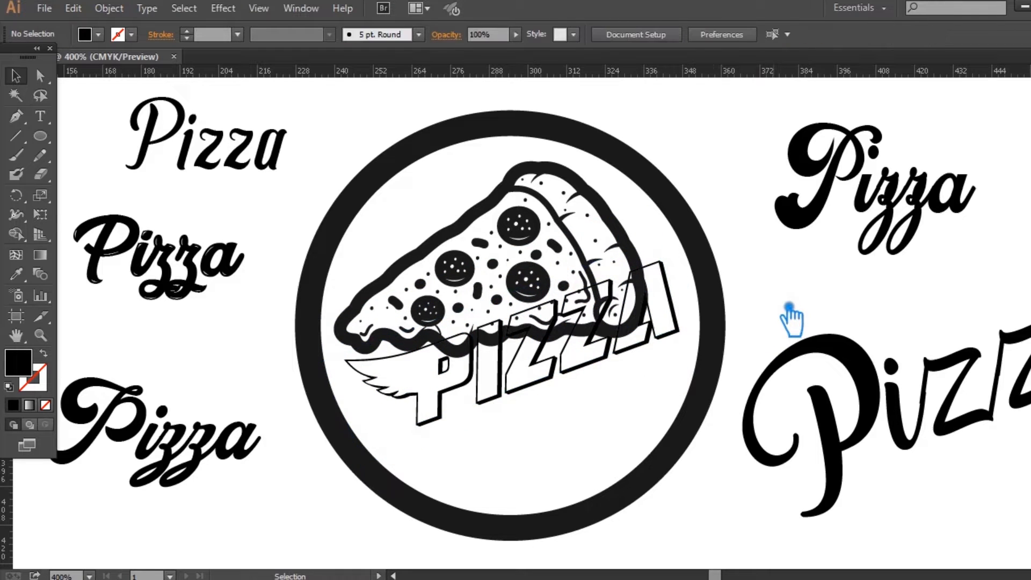
{"action": "left_click", "coordinate": [649, 365]}
{"action": "left_click", "coordinate": [734, 364]}
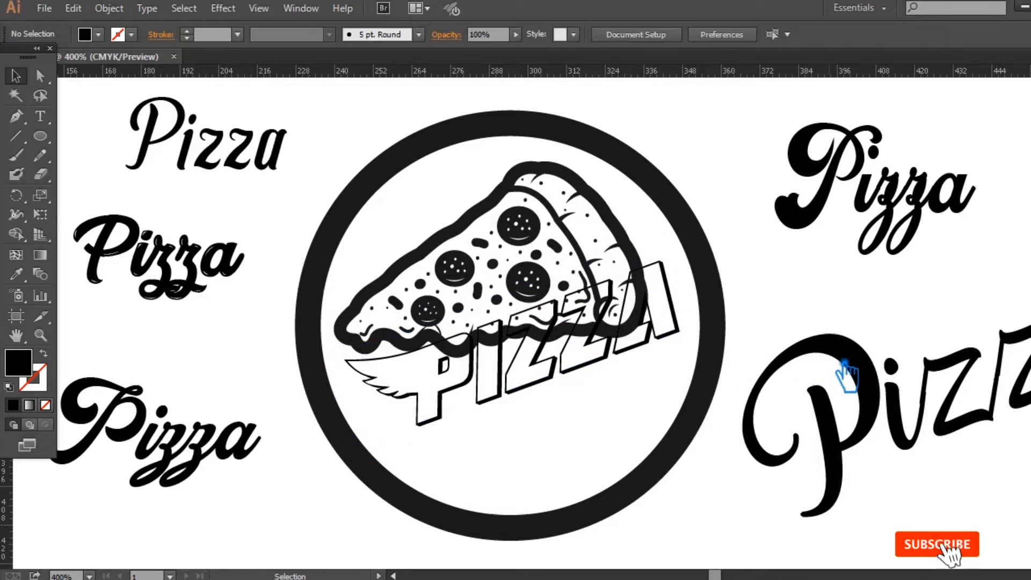
- Move the spare Pizza lettering samples from both sides of the circle off the artboard
{"action": "scroll", "coordinate": [845, 365], "scroll_direction": "down", "scroll_amount": 3}
{"action": "left_click_drag", "start_coordinate": [804, 436], "coordinate": [592, 383]}
{"action": "left_click_drag", "start_coordinate": [760, 391], "coordinate": [622, 199]}
{"action": "left_click_drag", "start_coordinate": [685, 310], "coordinate": [54, 542]}
{"action": "left_click_drag", "start_coordinate": [348, 420], "coordinate": [373, 198]}
{"action": "left_click_drag", "start_coordinate": [363, 268], "coordinate": [65, 222]}
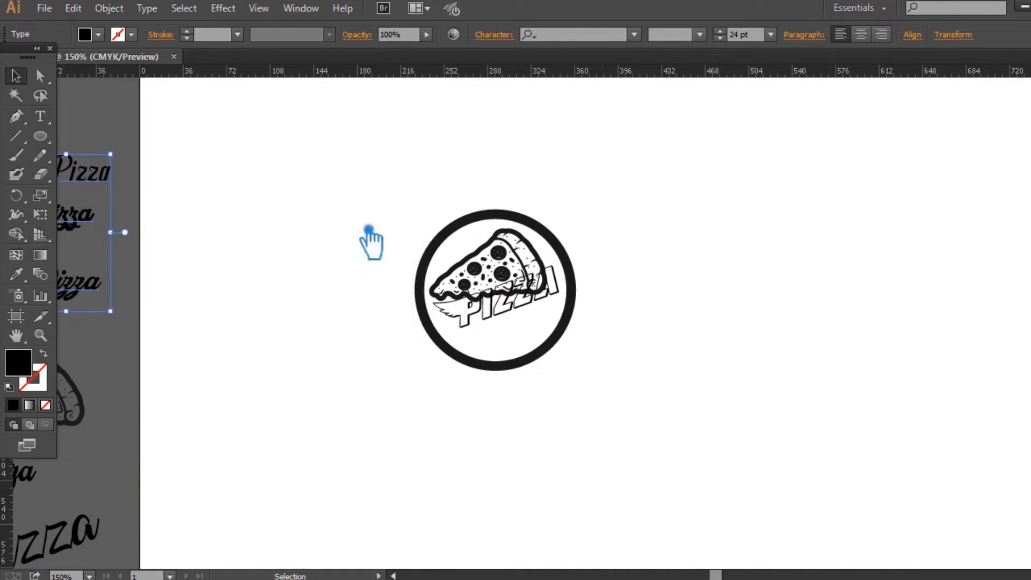
{"action": "left_click", "coordinate": [631, 284]}
- Try the American Kestrel Condensed, Expanded and Gradient fonts on the tilted PIZZA text inside the ring
{"action": "scroll", "coordinate": [524, 319], "scroll_direction": "up", "scroll_amount": 3}
{"action": "key", "text": "super"}
{"action": "left_click", "coordinate": [639, 406]}
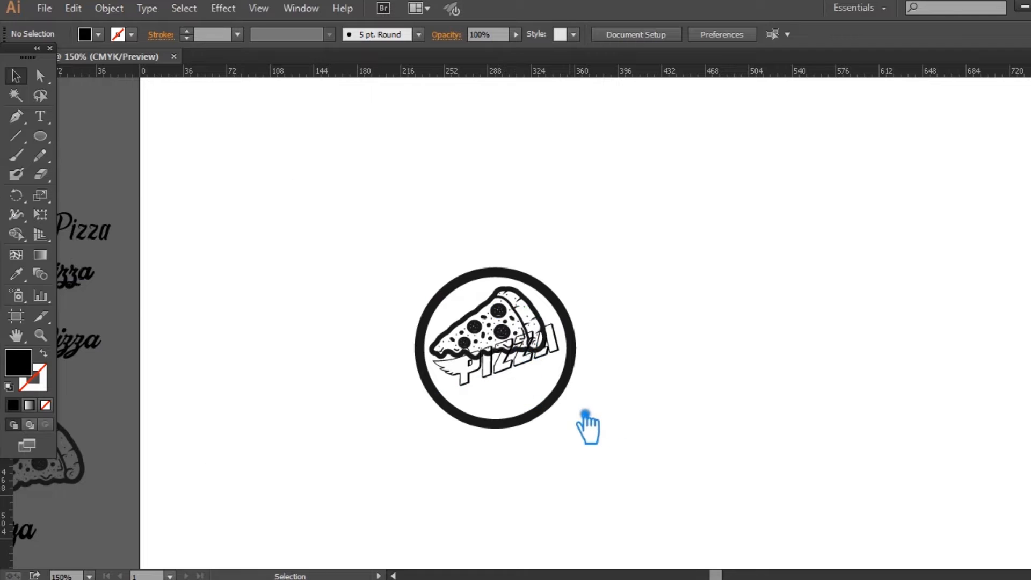
{"action": "key", "text": "ctrl+minus"}
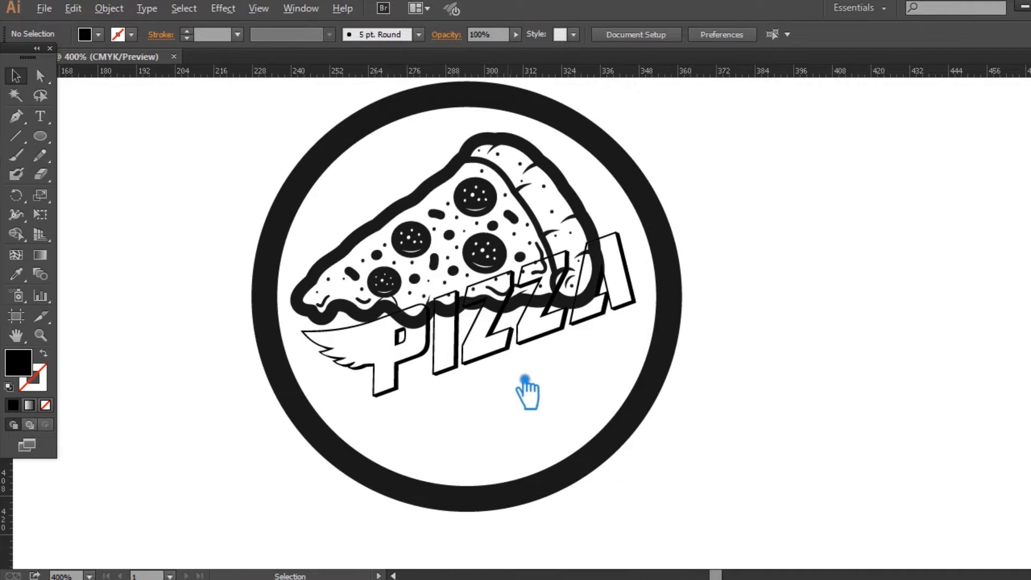
{"action": "left_click", "coordinate": [529, 363]}
{"action": "left_click", "coordinate": [635, 34]}
{"action": "left_click", "coordinate": [635, 35]}
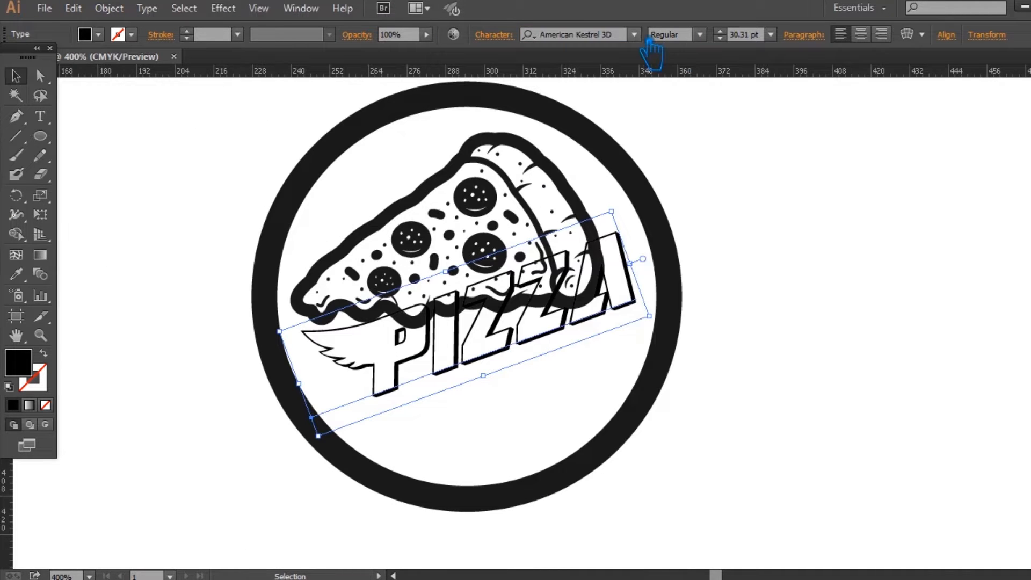
{"action": "left_click", "coordinate": [700, 35]}
{"action": "left_click", "coordinate": [700, 35]}
{"action": "left_click", "coordinate": [635, 35]}
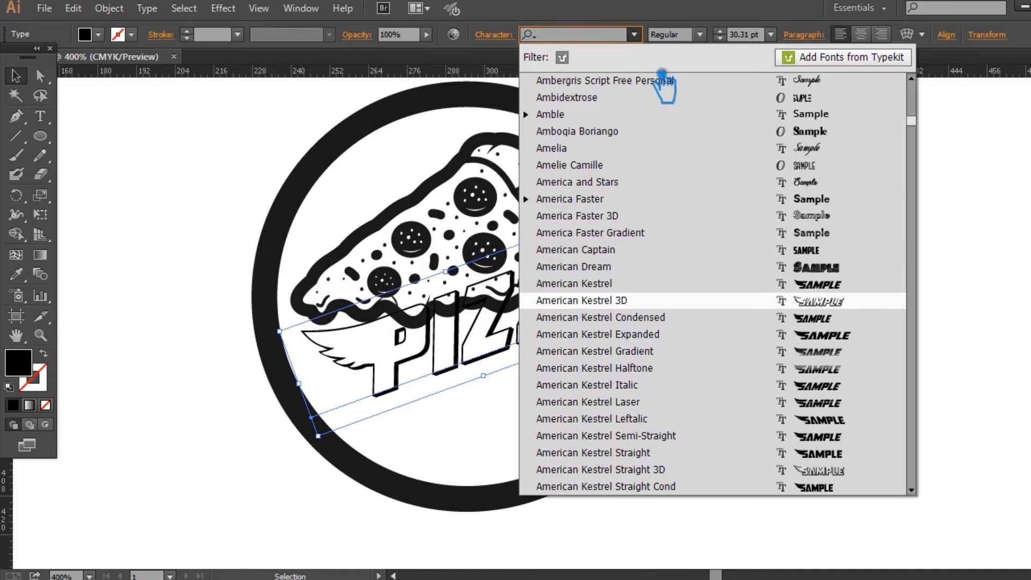
{"action": "left_click", "coordinate": [842, 320]}
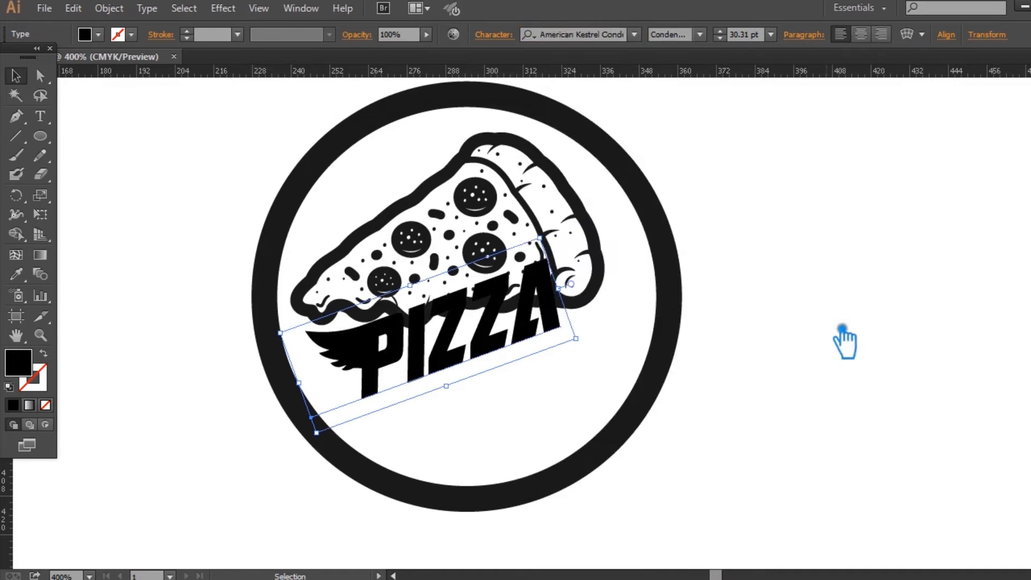
{"action": "left_click", "coordinate": [635, 35]}
{"action": "left_click", "coordinate": [849, 338]}
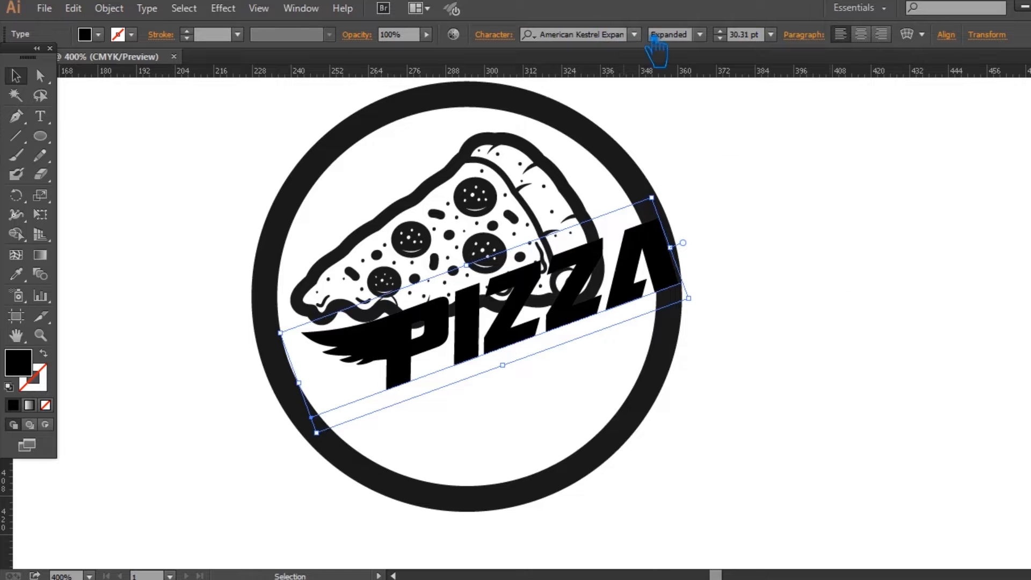
{"action": "left_click", "coordinate": [608, 38]}
{"action": "left_click", "coordinate": [843, 376]}
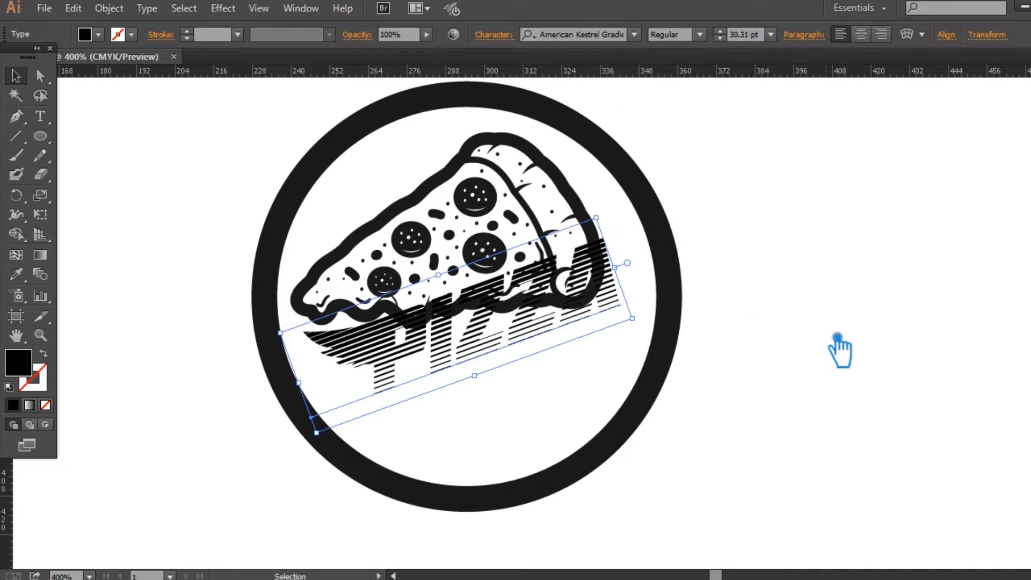
- Set the PIZZA text's font to American Kestrel Italic and shift the word slightly down and to the right
{"action": "left_click", "coordinate": [644, 34]}
{"action": "left_click", "coordinate": [779, 388]}
{"action": "left_click", "coordinate": [793, 310]}
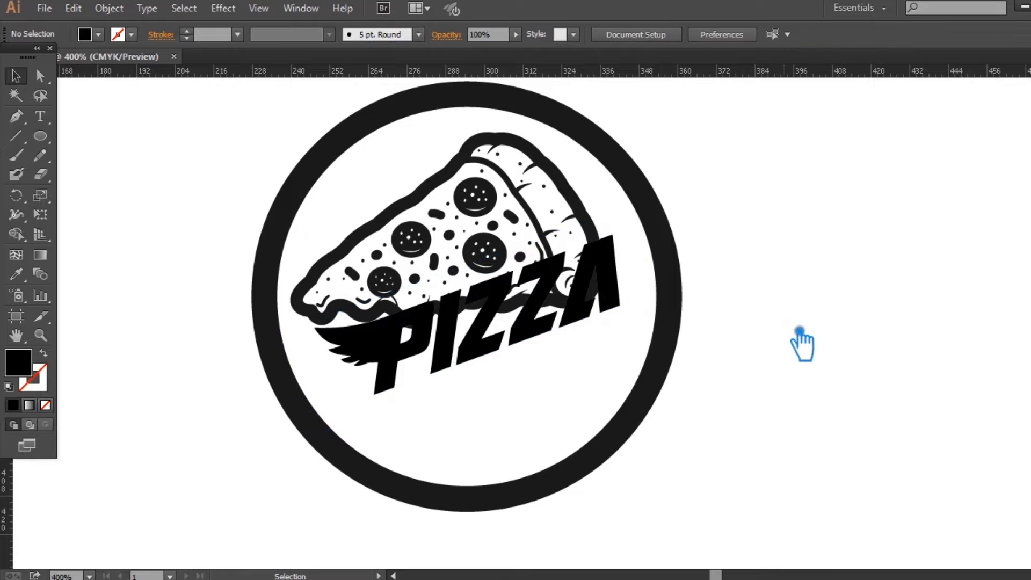
{"action": "left_click_drag", "start_coordinate": [539, 347], "coordinate": [546, 348]}
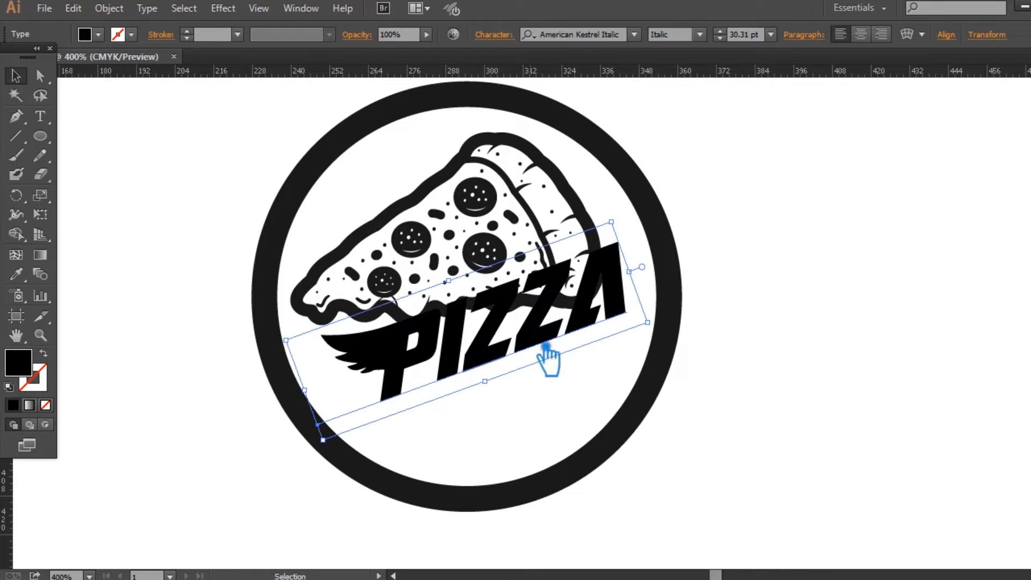
- Convert the tilted PIZZA text to outlines and deselect it
{"action": "key", "text": "ctrl+shift+o"}
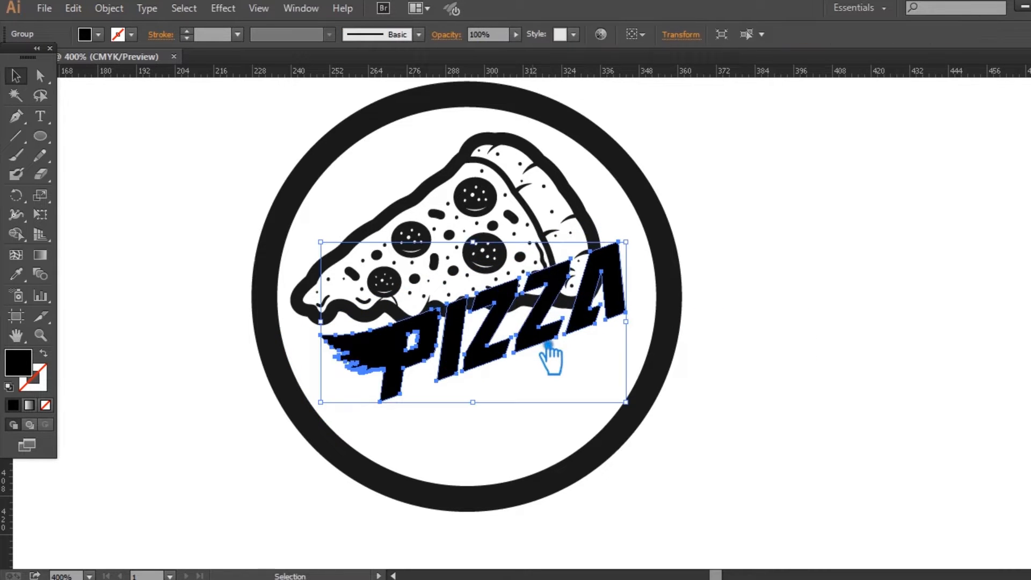
{"action": "key", "text": "a"}
{"action": "key", "text": "v"}
{"action": "key", "text": "ctrl+shift+a"}
- Fill the outlined PIZZA lettering with a mid grey
{"action": "left_click", "coordinate": [551, 344]}
{"action": "double_click", "coordinate": [22, 360]}
{"action": "left_click_drag", "start_coordinate": [135, 290], "coordinate": [139, 257]}
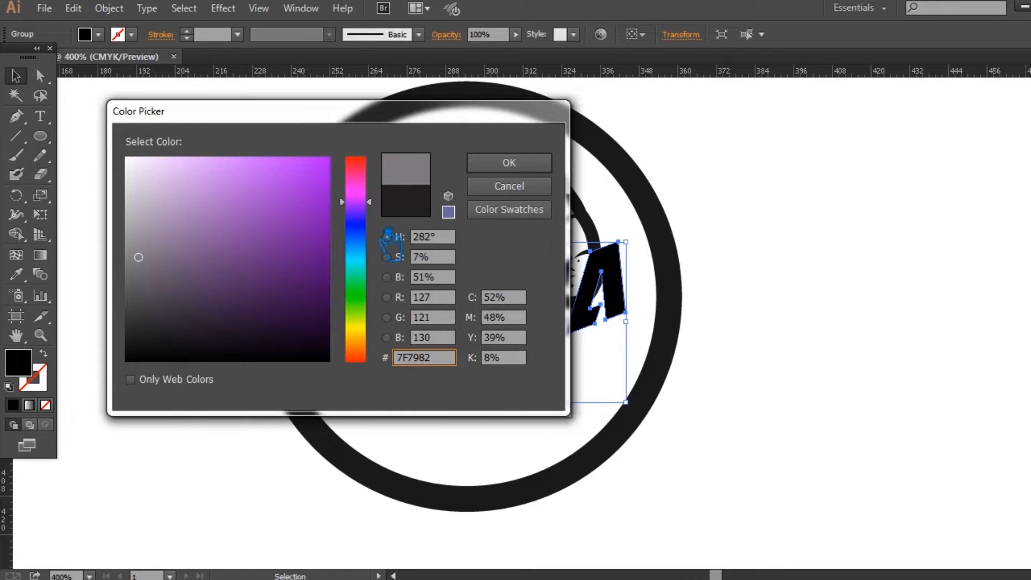
{"action": "left_click", "coordinate": [363, 263]}
{"action": "left_click", "coordinate": [509, 162]}
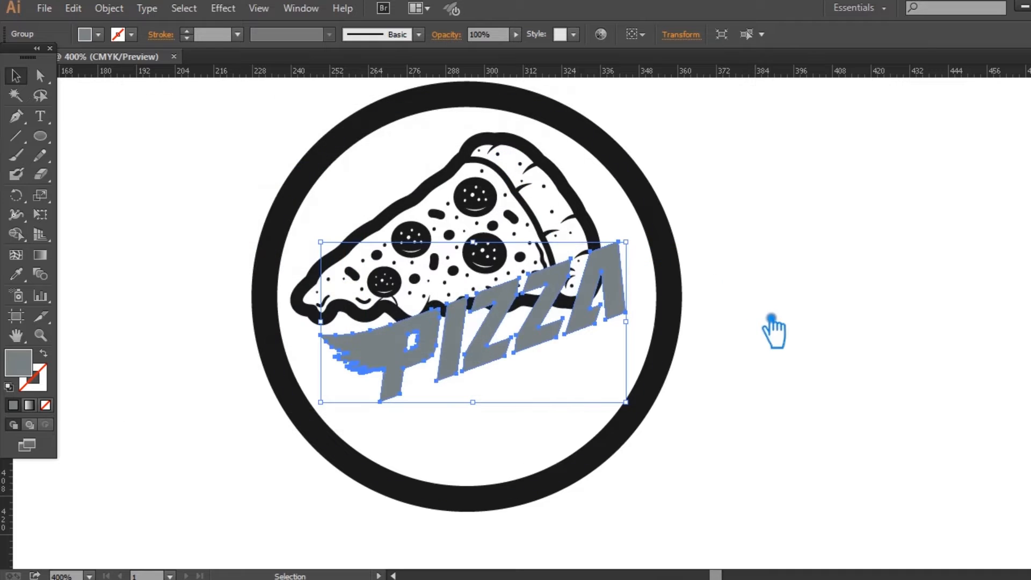
- Offset the grey PIZZA lettering's path by 4 px with Miter joins and a miter limit of 30
{"action": "left_click", "coordinate": [110, 8]}
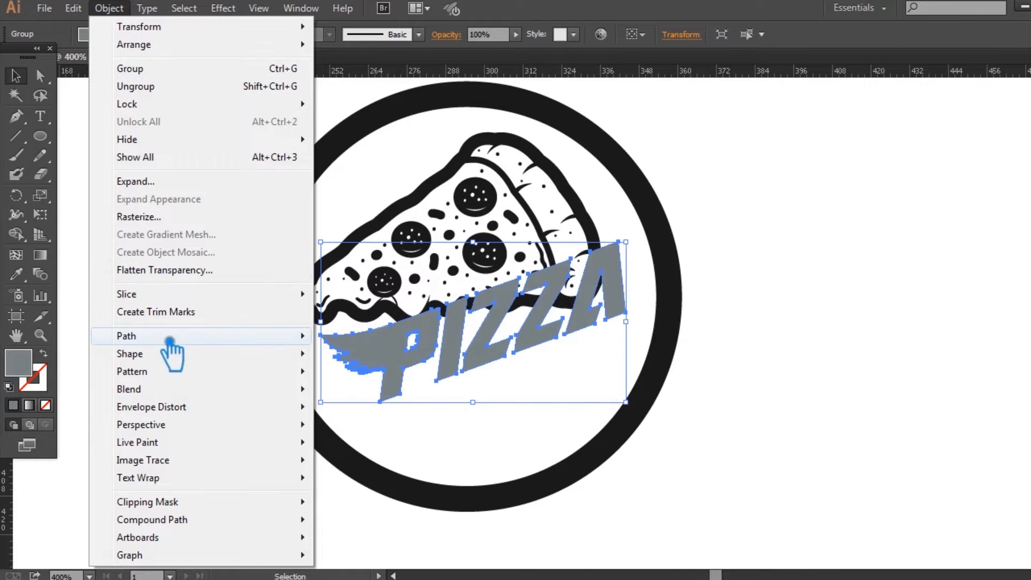
{"action": "mouse_move", "coordinate": [172, 336]}
{"action": "left_click", "coordinate": [378, 396]}
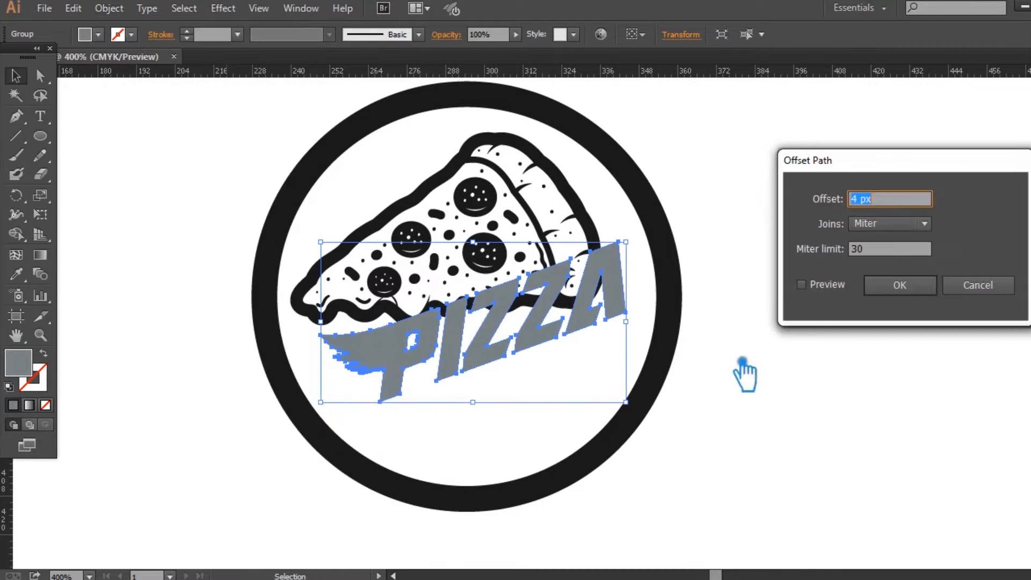
{"action": "left_click", "coordinate": [820, 290]}
{"action": "left_click", "coordinate": [918, 289]}
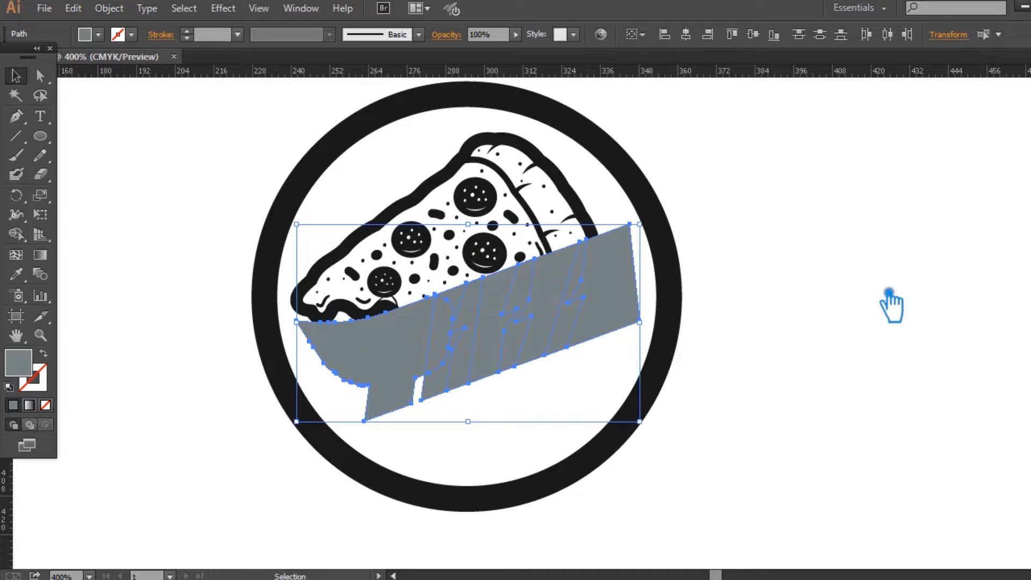
- Split the grey lettering and its offset shape apart with a Pathfinder operation and ungroup the resulting pieces
{"action": "left_click", "coordinate": [789, 303]}
{"action": "left_click", "coordinate": [631, 326]}
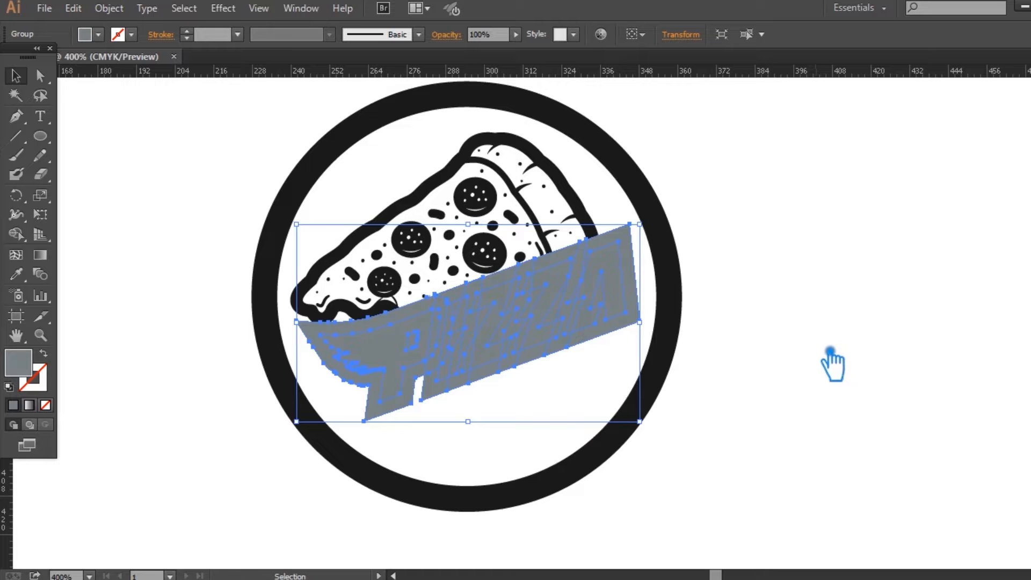
{"action": "key", "text": "ctrl+shift+F9"}
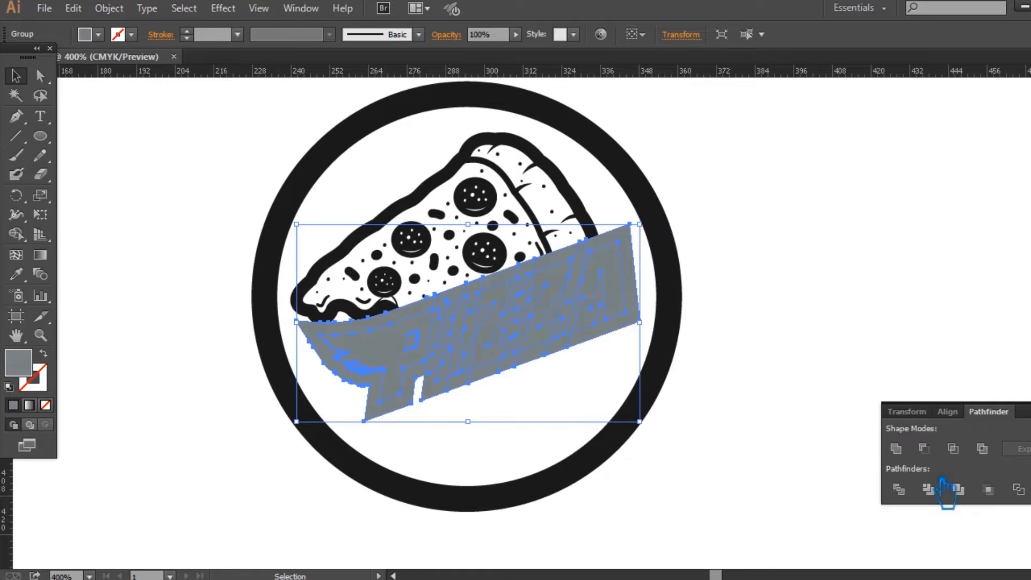
{"action": "key", "text": "ctrl+shift+F9"}
{"action": "left_click", "coordinate": [831, 397]}
{"action": "right_click", "coordinate": [610, 307]}
{"action": "left_click", "coordinate": [665, 401]}
{"action": "left_click", "coordinate": [749, 382]}
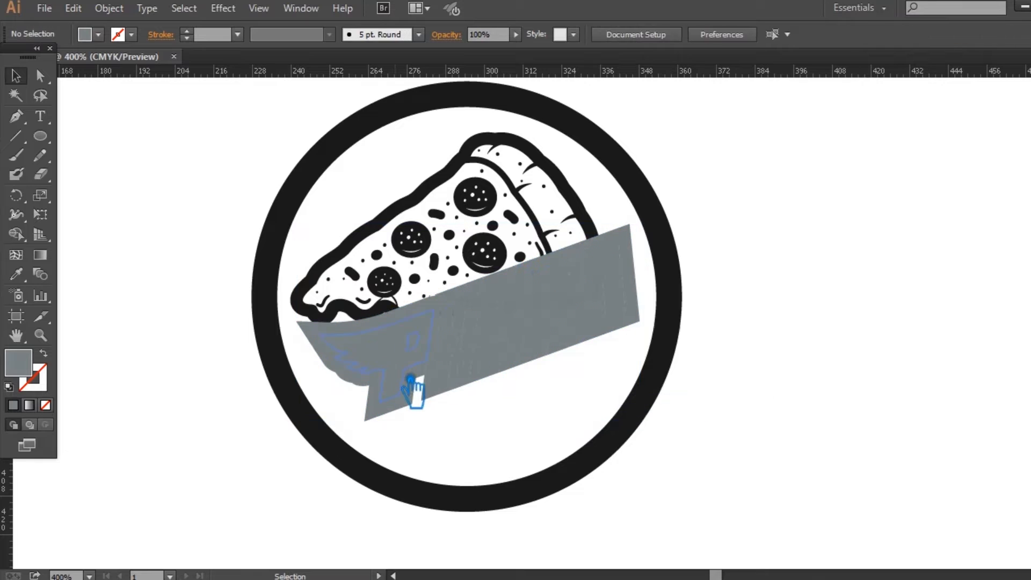
- Delete the P, I and first Z letter shapes and their overlapping pieces from inside the grey offset shape
{"action": "left_click", "coordinate": [409, 378]}
{"action": "key", "text": "Delete"}
{"action": "left_click", "coordinate": [463, 350]}
{"action": "key", "text": "Delete"}
{"action": "left_click", "coordinate": [420, 342]}
{"action": "key", "text": "Delete"}
{"action": "left_click", "coordinate": [467, 349]}
{"action": "key", "text": "Delete"}
{"action": "left_click", "coordinate": [466, 329]}
{"action": "key", "text": "Delete"}
{"action": "left_click", "coordinate": [470, 350]}
{"action": "key", "text": "Delete"}
{"action": "left_click", "coordinate": [463, 313]}
{"action": "key", "text": "Delete"}
{"action": "left_click", "coordinate": [468, 339]}
{"action": "key", "text": "Delete"}
{"action": "left_click", "coordinate": [504, 329]}
{"action": "key", "text": "Delete"}
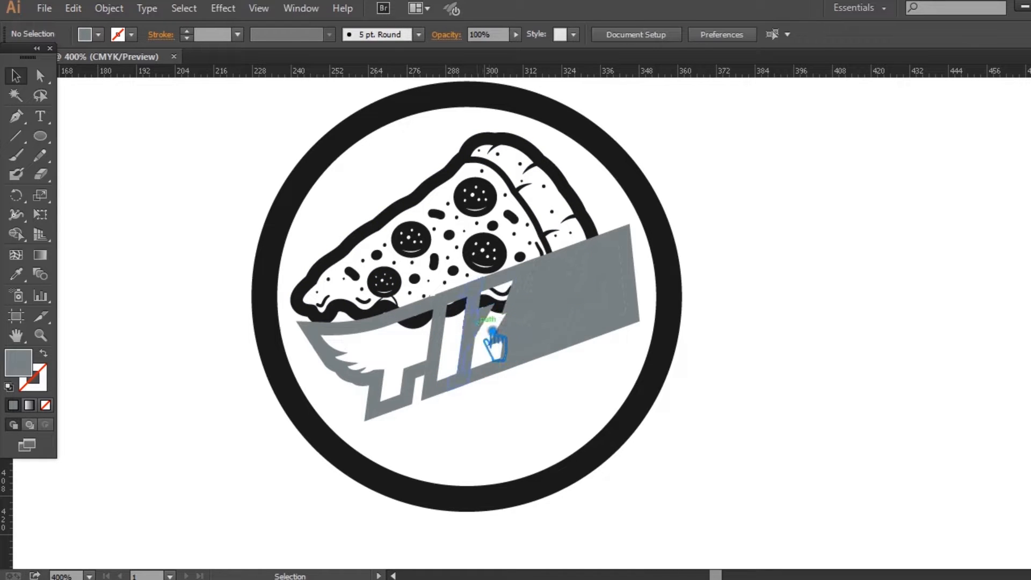
- Delete the leftover slivers around the first Z inside the grey offset shape
{"action": "left_click", "coordinate": [486, 314]}
{"action": "key", "text": "Delete"}
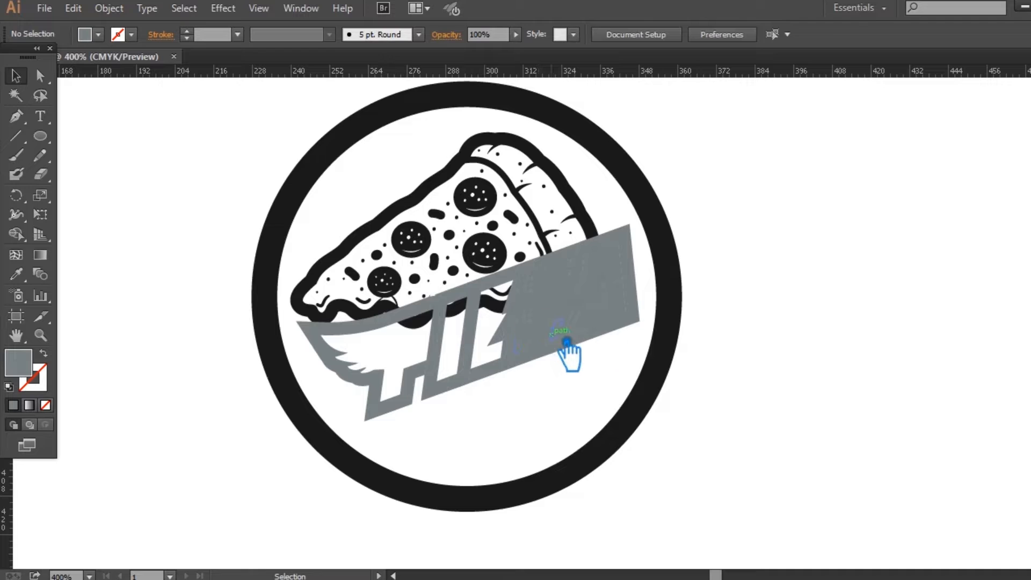
{"action": "key", "text": "ctrl+z"}
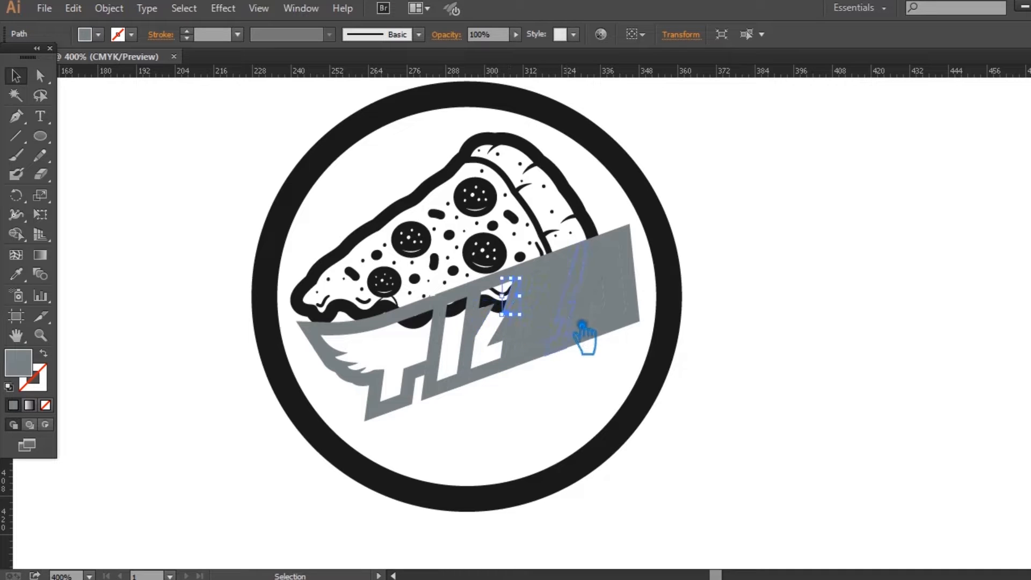
{"action": "key", "text": "Delete"}
{"action": "left_click", "coordinate": [507, 355]}
{"action": "key", "text": "Delete"}
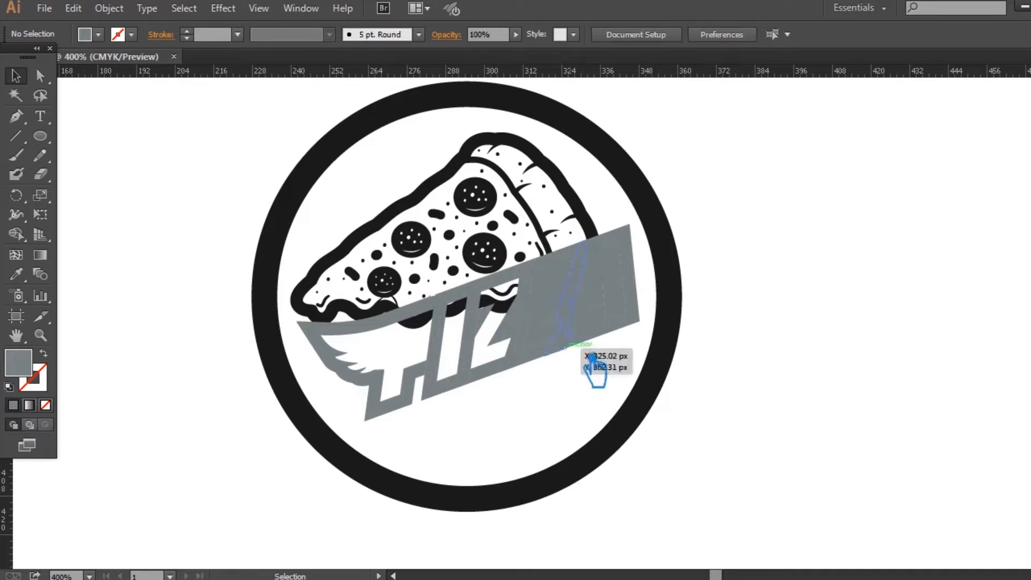
{"action": "left_click", "coordinate": [473, 353]}
{"action": "key", "text": "Delete"}
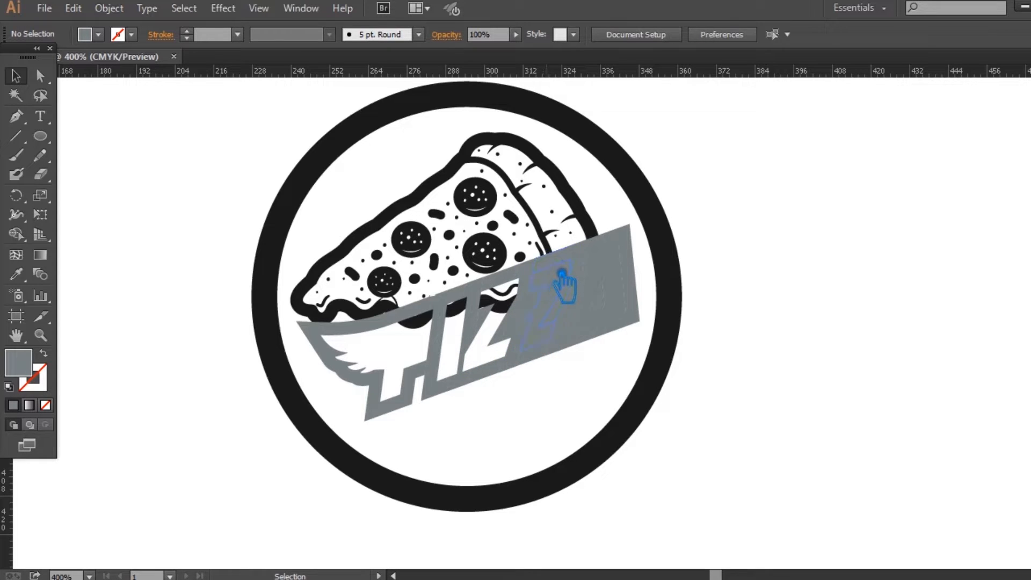
- Try deleting the pieces around the second Z and undo these deletions
{"action": "left_click", "coordinate": [561, 274]}
{"action": "key", "text": "Delete"}
{"action": "key", "text": "ctrl+z"}
{"action": "left_click", "coordinate": [574, 280]}
{"action": "key", "text": "Delete"}
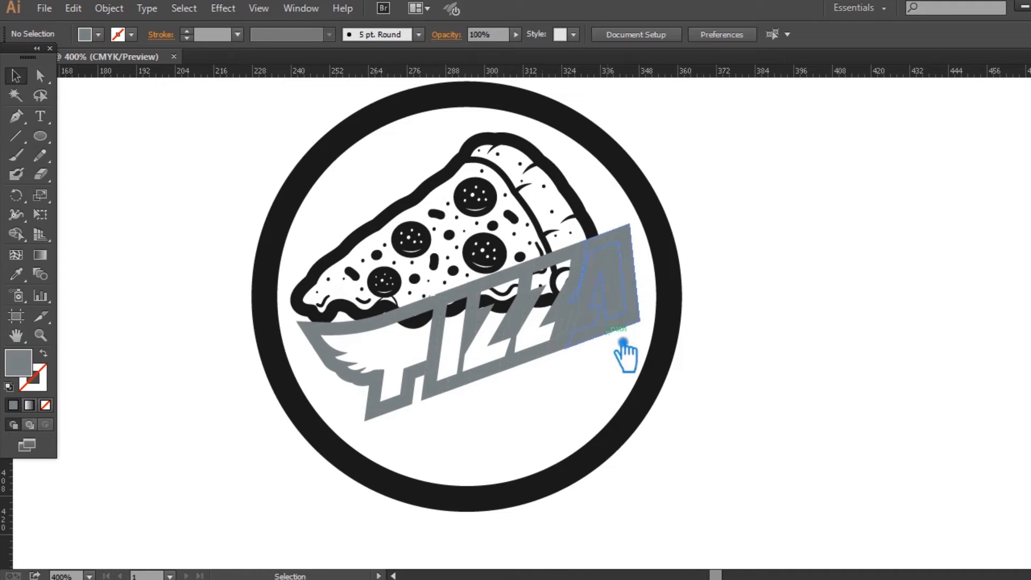
{"action": "left_click", "coordinate": [525, 356]}
{"action": "key", "text": "Delete"}
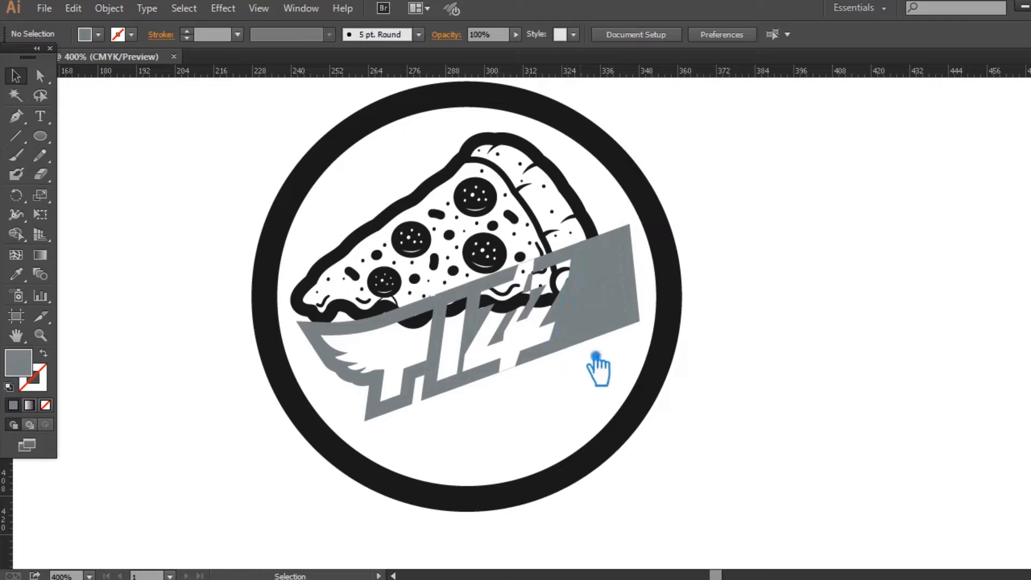
{"action": "key", "text": "ctrl+z"}
{"action": "key", "text": "ctrl+z"}
{"action": "key", "text": "ctrl+z"}
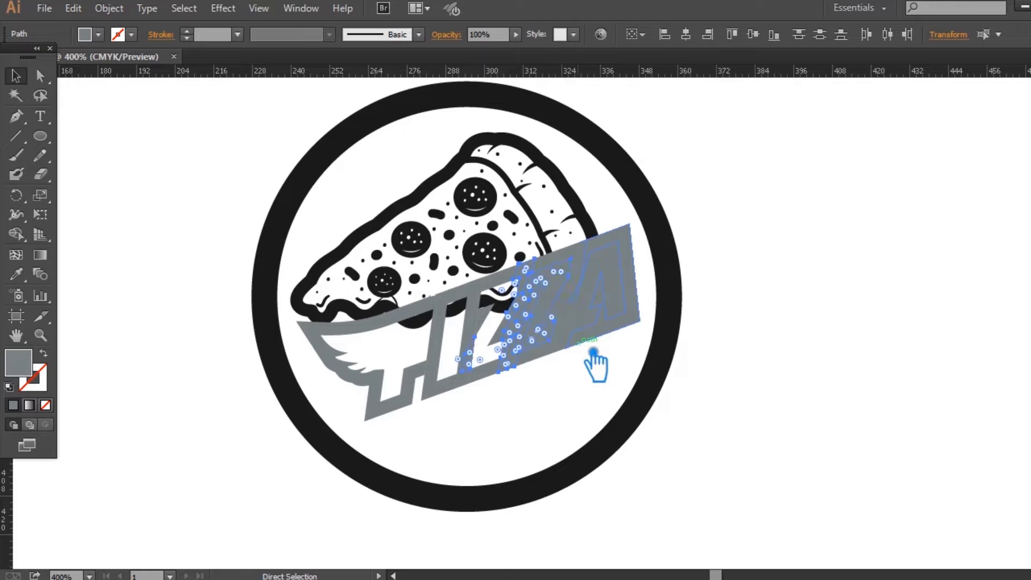
{"action": "left_click", "coordinate": [707, 396]}
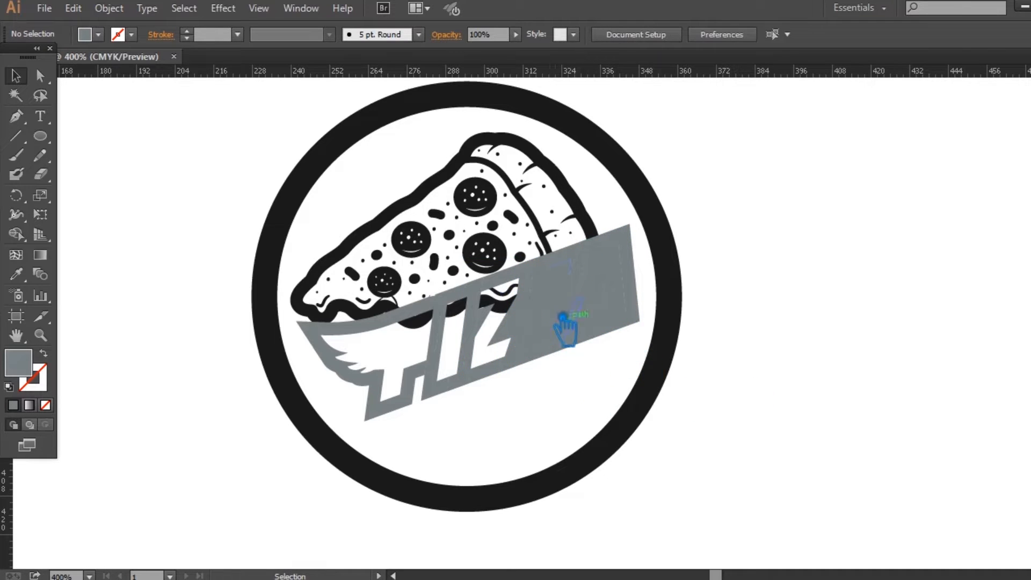
- Delete the second Z and the A letter shapes from inside the grey offset shape
{"action": "left_click", "coordinate": [573, 294]}
{"action": "key", "text": "Delete"}
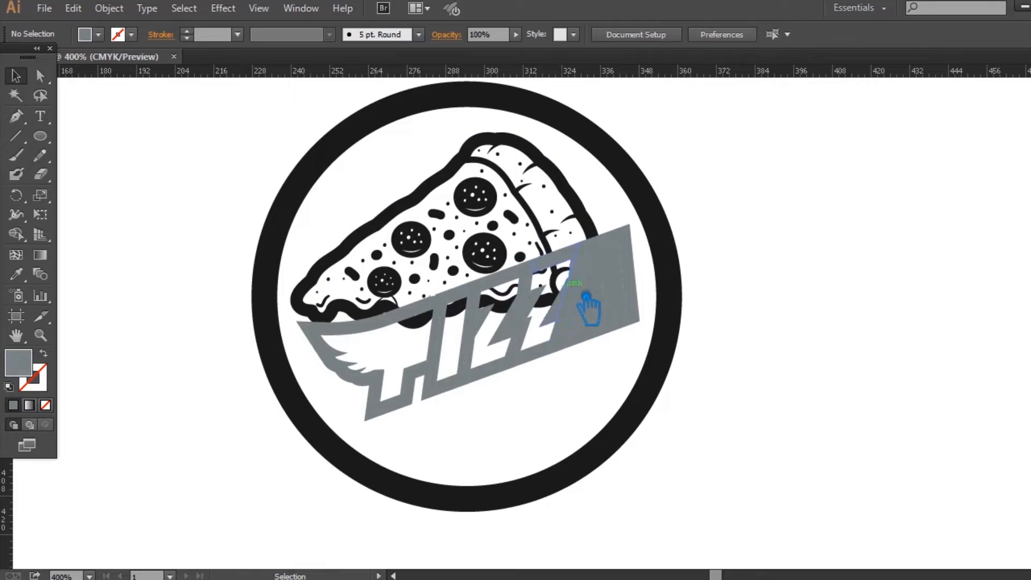
{"action": "left_click", "coordinate": [614, 280]}
{"action": "key", "text": "Delete"}
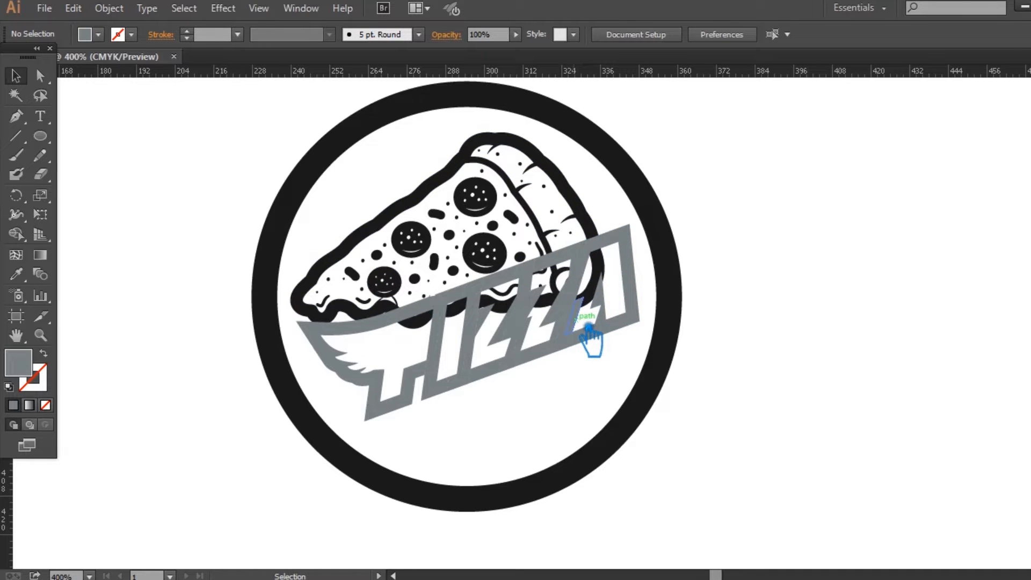
- Show all hidden objects to bring back the black PIZZA lettering, and hide the coloured background rectangles again
{"action": "left_click", "coordinate": [603, 352]}
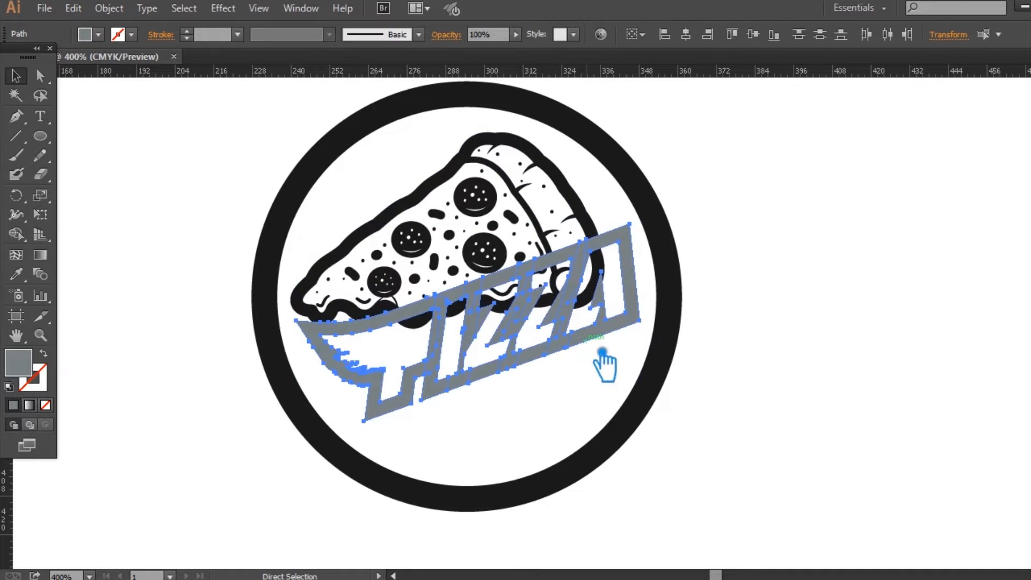
{"action": "left_click", "coordinate": [879, 352]}
{"action": "key", "text": "ctrl+alt+3"}
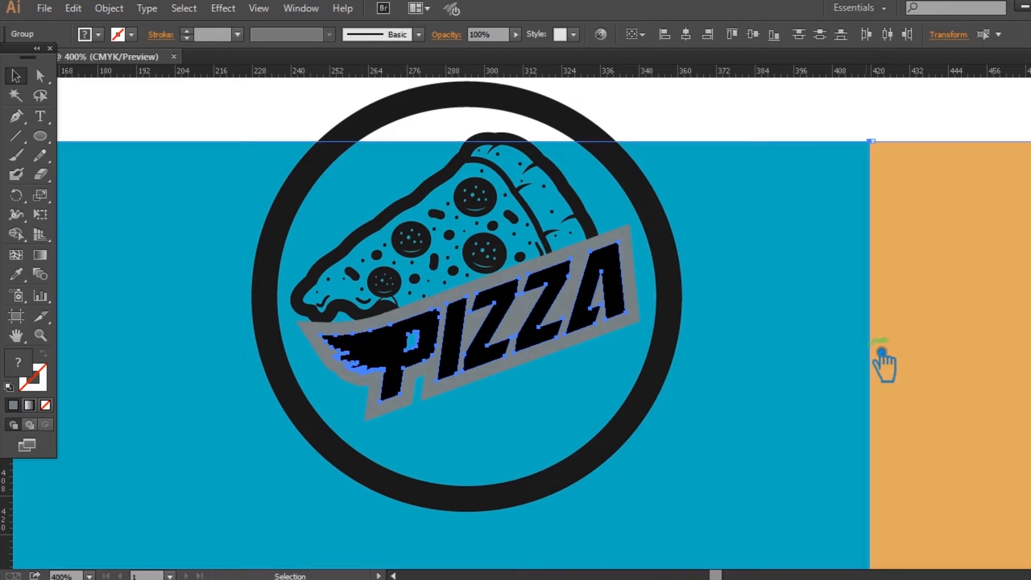
{"action": "left_click", "coordinate": [838, 127]}
{"action": "left_click", "coordinate": [841, 305]}
{"action": "key", "text": "ctrl+3"}
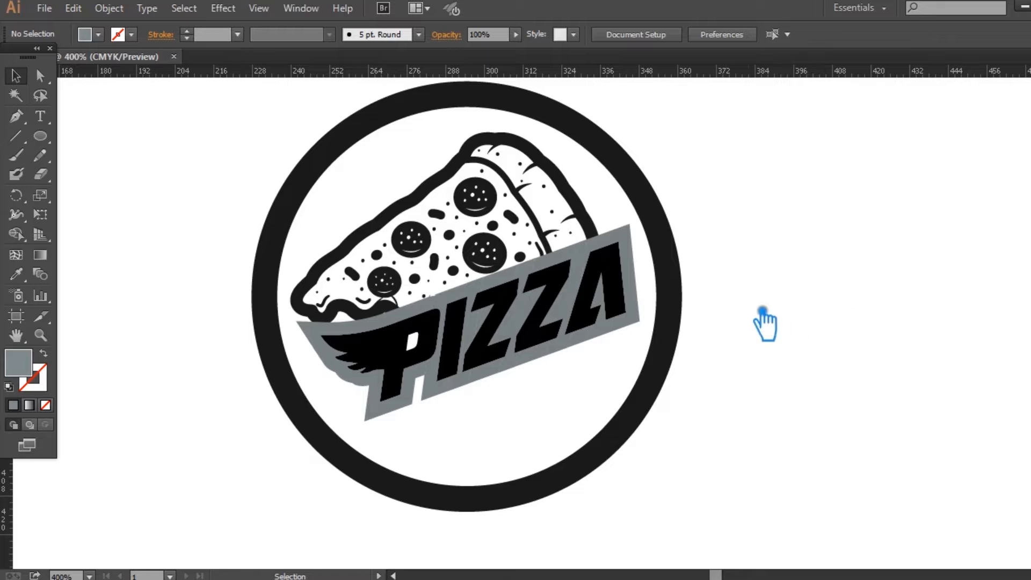
{"action": "left_click", "coordinate": [603, 349]}
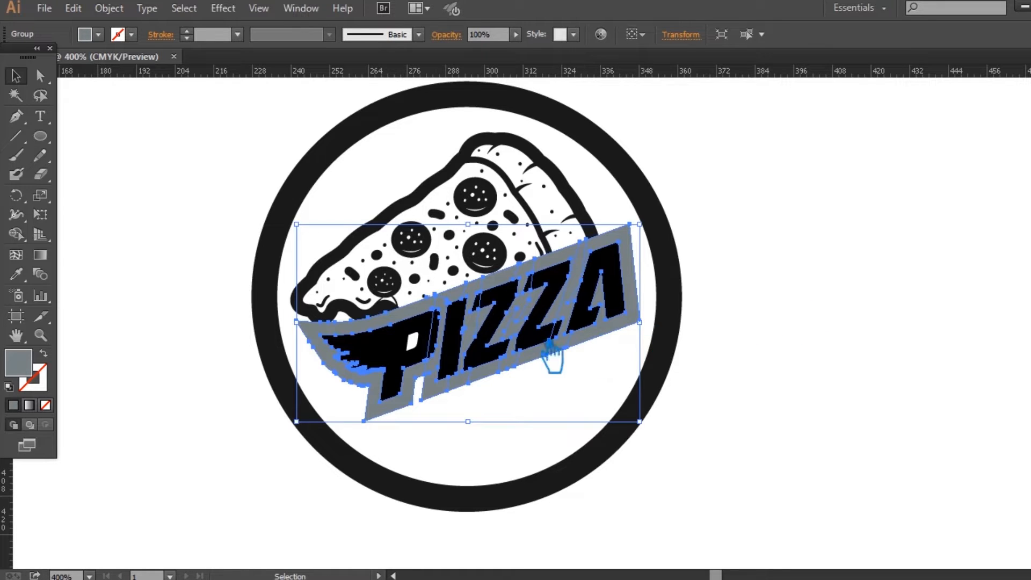
{"action": "left_click", "coordinate": [838, 392]}
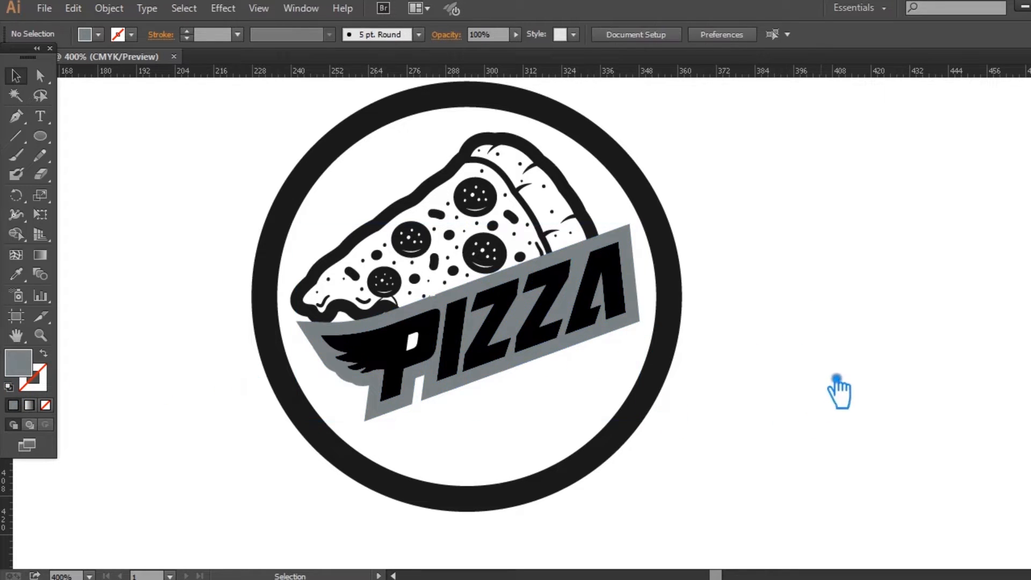
{"action": "left_click", "coordinate": [485, 334]}
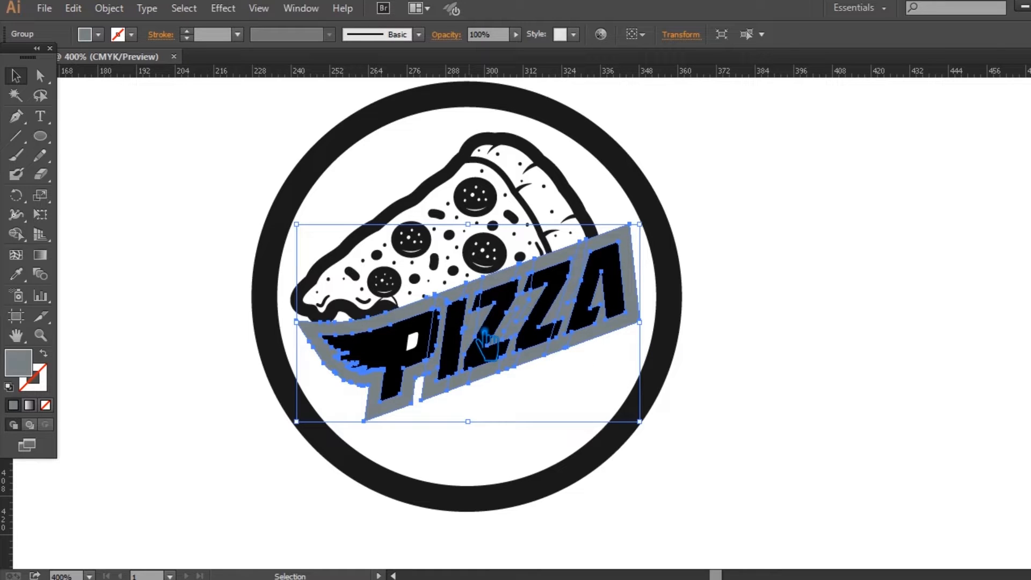
{"action": "left_click", "coordinate": [760, 341]}
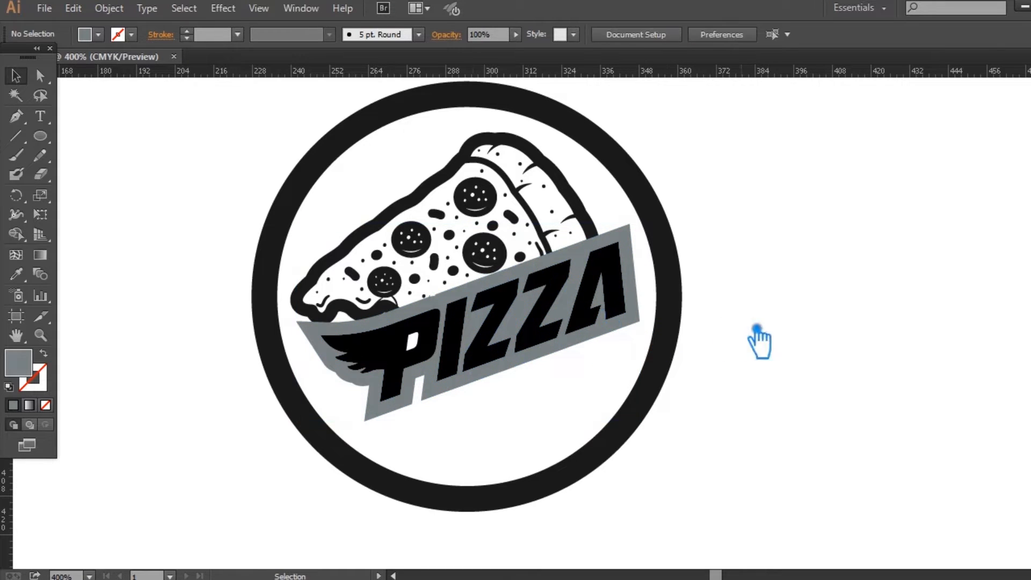
- Lock the black PIZZA lettering so that only the grey offset shape beneath it can be edited
{"action": "left_click", "coordinate": [521, 322]}
{"action": "key", "text": "ctrl"}
{"action": "key", "text": "ctrl+2"}
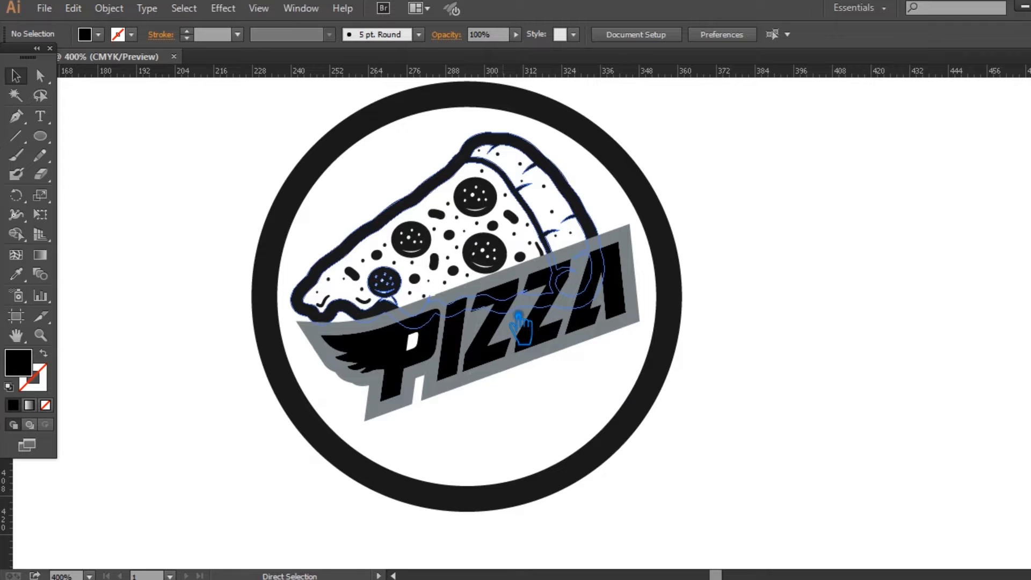
{"action": "scroll", "coordinate": [477, 322], "scroll_direction": "up", "scroll_amount": 2}
{"action": "double_click", "coordinate": [535, 369]}
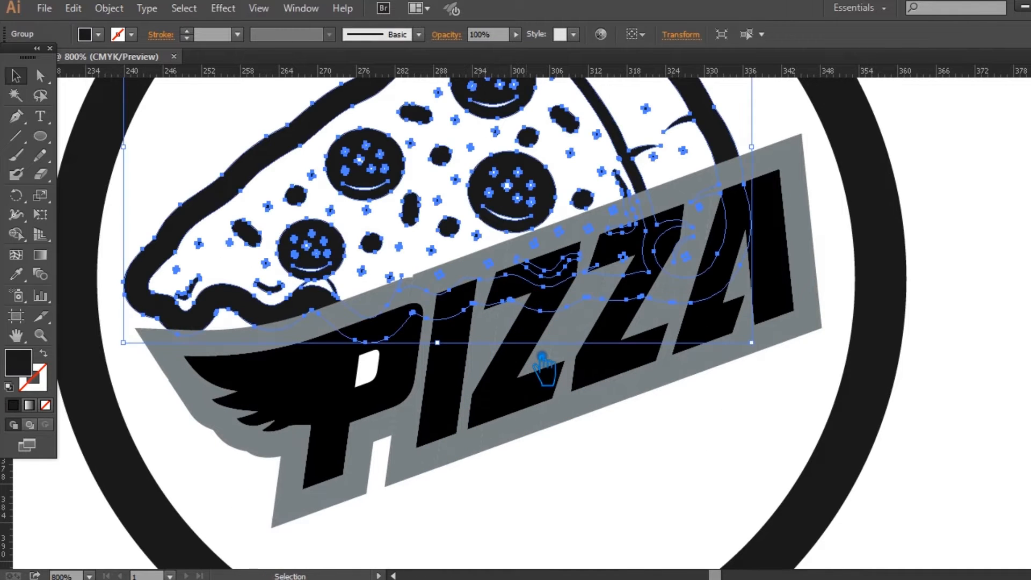
{"action": "key", "text": "Escape"}
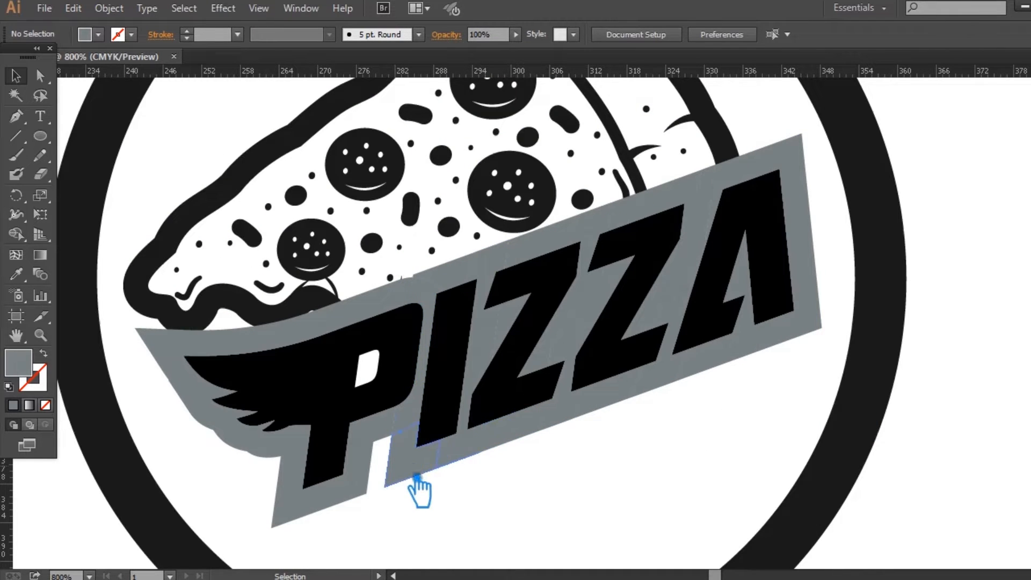
- Ungroup the grey offset shape behind the PIZZA lettering
{"action": "left_click", "coordinate": [416, 473]}
{"action": "right_click", "coordinate": [418, 466]}
{"action": "left_click", "coordinate": [485, 400]}
{"action": "left_click", "coordinate": [595, 485]}
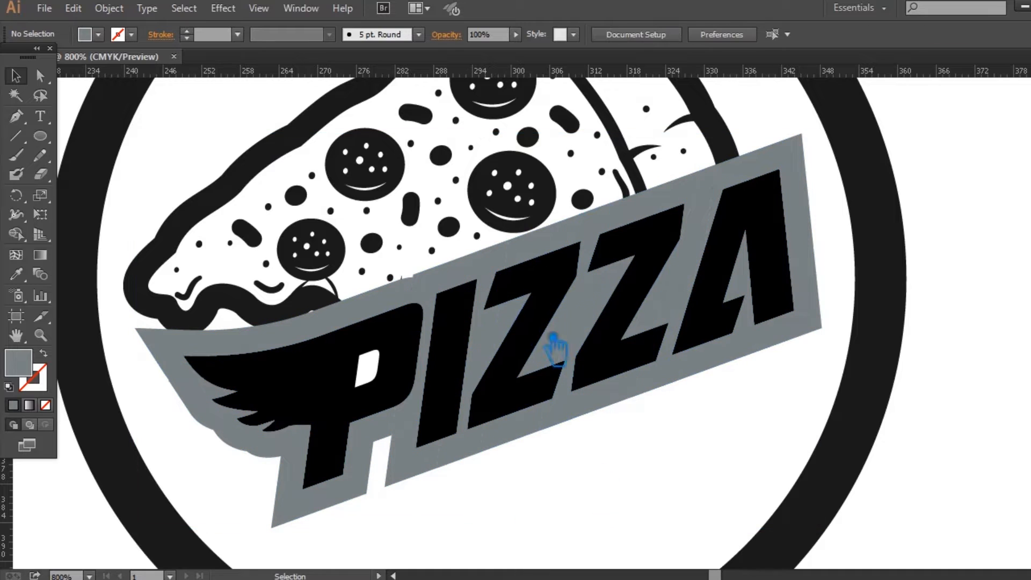
- Delete the leftover grey pieces behind the two Z letters
{"action": "left_click", "coordinate": [508, 296]}
{"action": "key", "text": "Delete"}
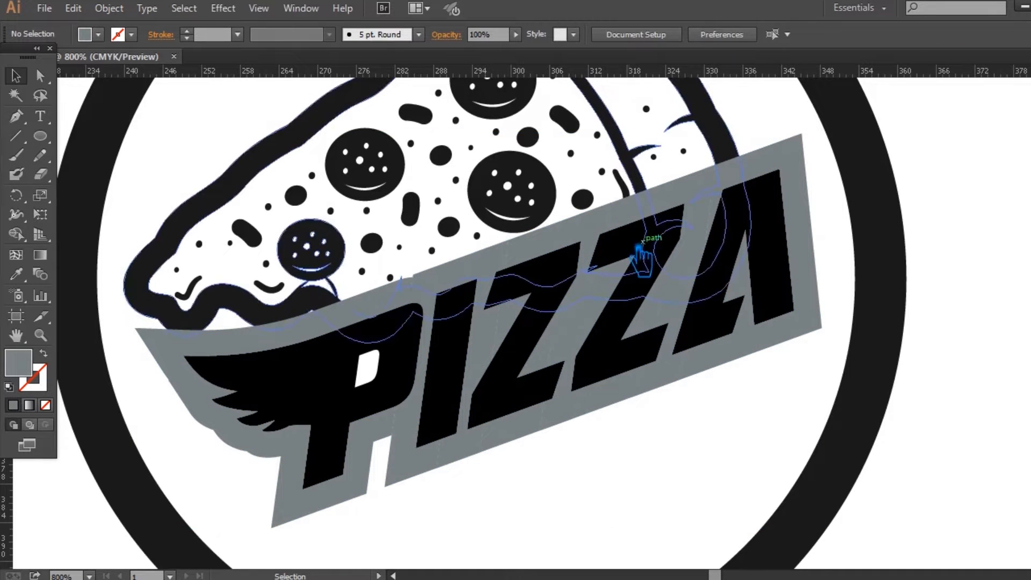
{"action": "left_click", "coordinate": [605, 259]}
{"action": "key", "text": "Delete"}
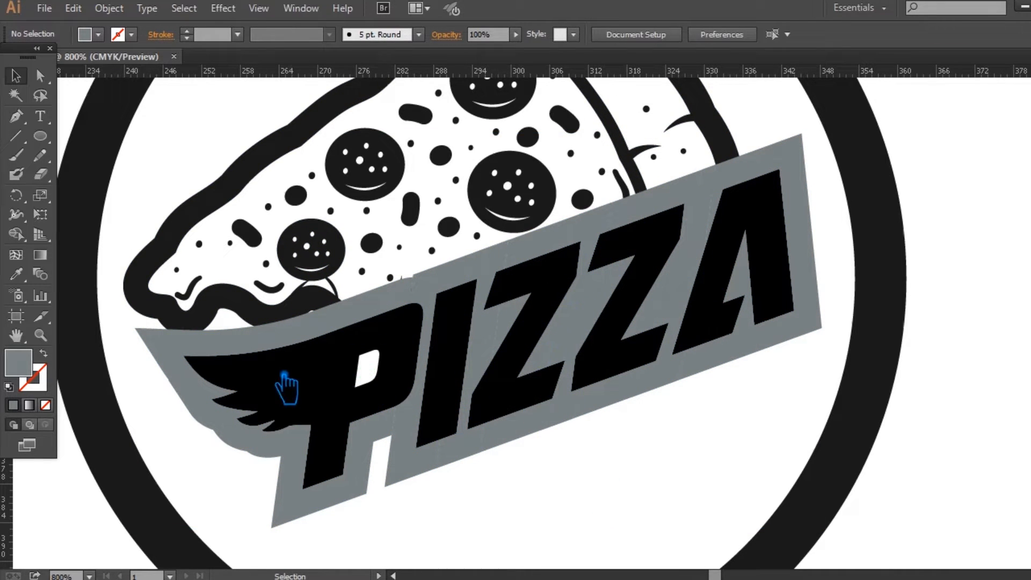
- Try deleting the grey piece between the I and the first Z, and undo the deletion
{"action": "left_click", "coordinate": [502, 341]}
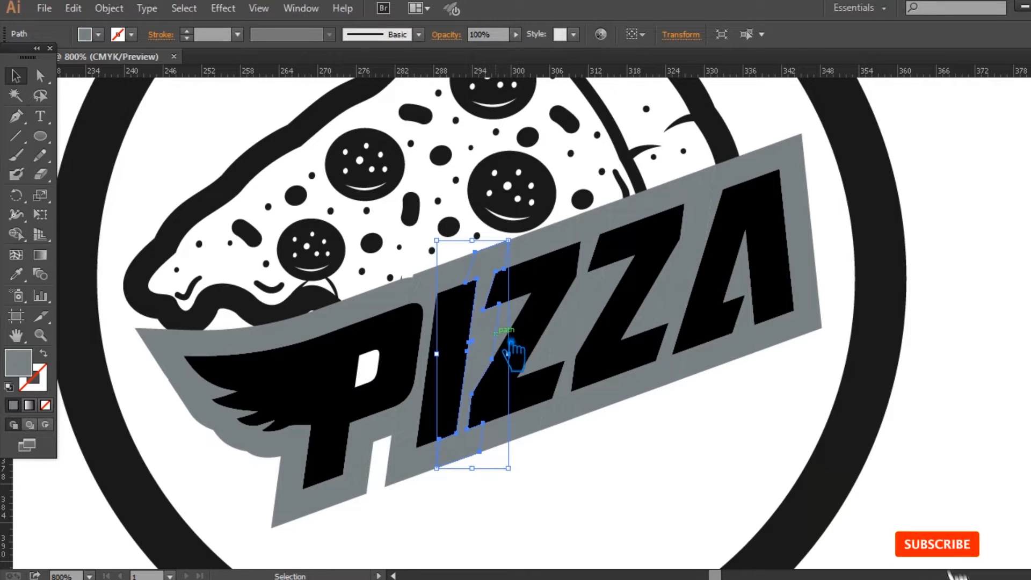
{"action": "left_click", "coordinate": [958, 276]}
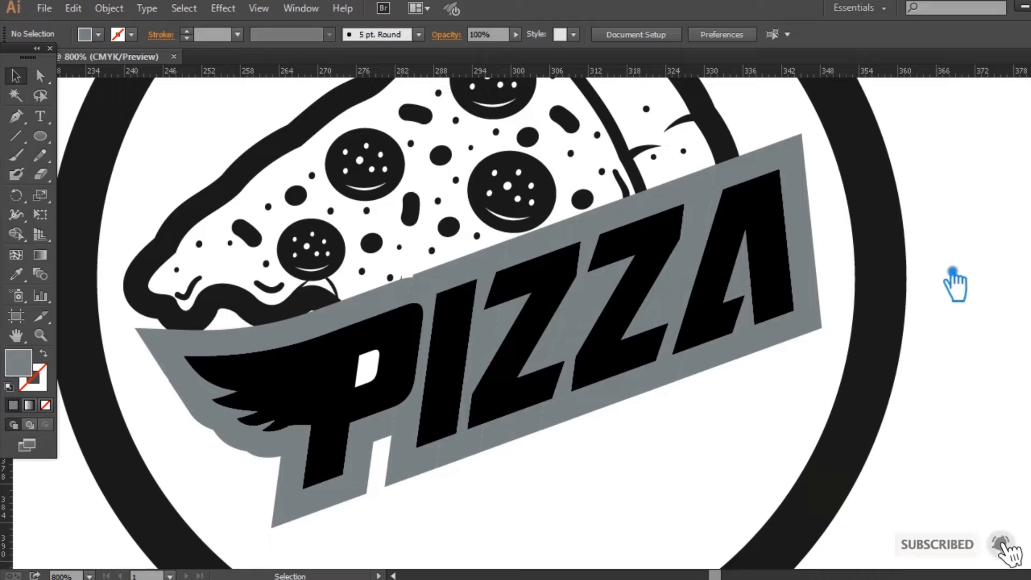
{"action": "left_click", "coordinate": [481, 431]}
{"action": "key", "text": "Delete"}
{"action": "key", "text": "ctrl+z"}
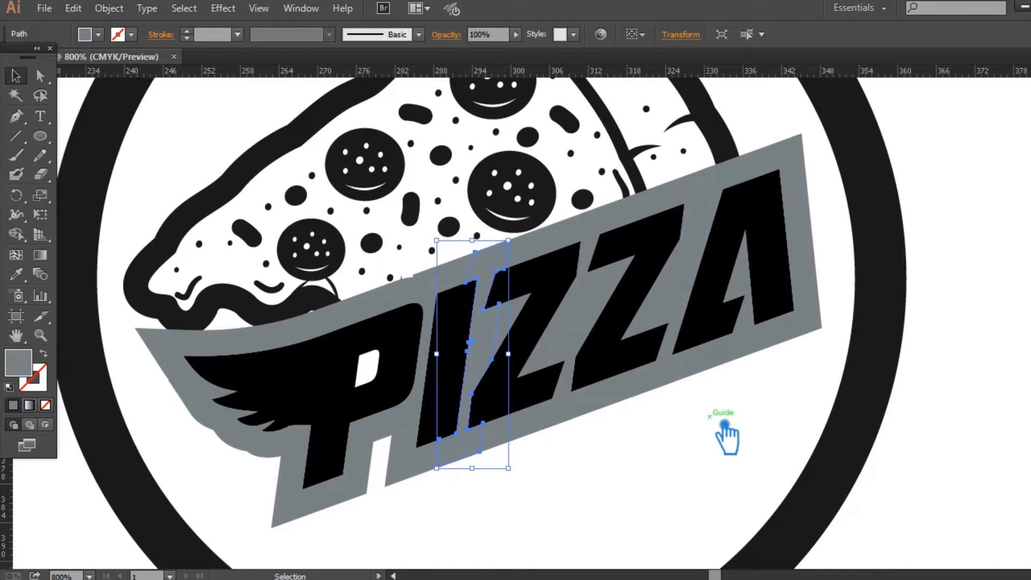
{"action": "left_click", "coordinate": [731, 446]}
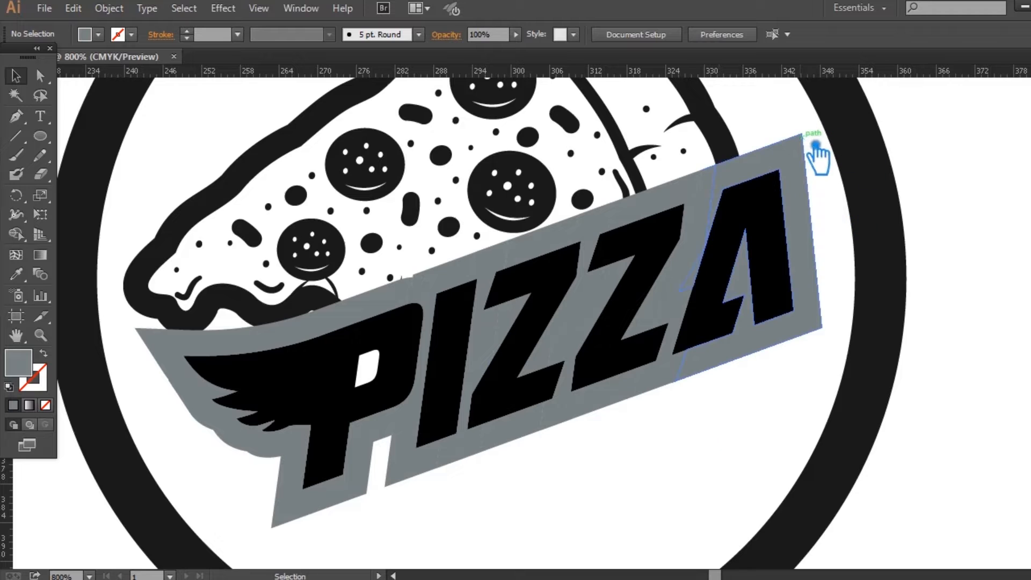
- Lock the black outer ring and the pizza slice
{"action": "scroll", "coordinate": [795, 345], "scroll_direction": "down", "scroll_amount": 5}
{"action": "scroll", "coordinate": [849, 371], "scroll_direction": "up", "scroll_amount": 3}
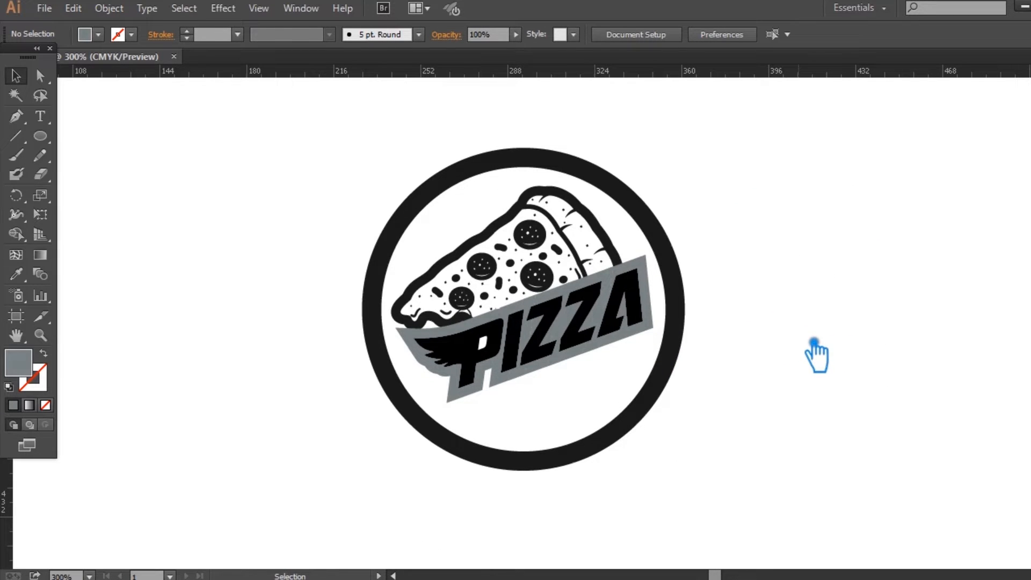
{"action": "left_click", "coordinate": [672, 359]}
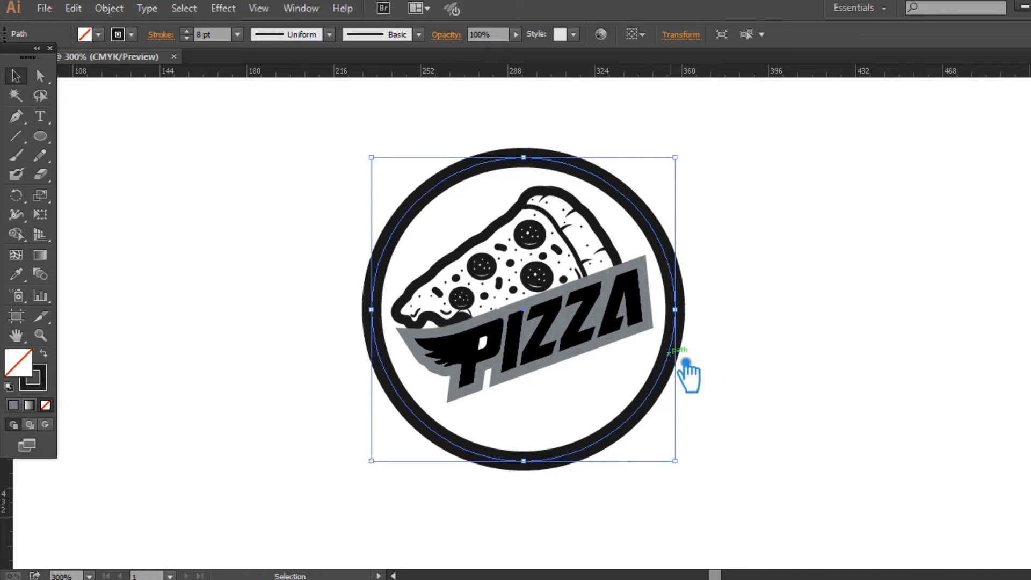
{"action": "key", "text": "ctrl+2"}
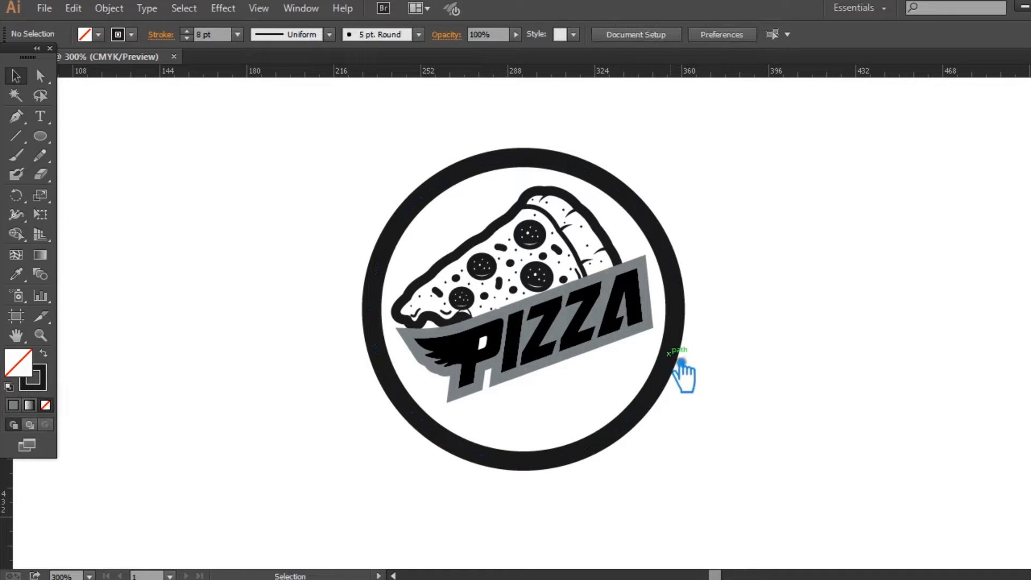
{"action": "left_click", "coordinate": [488, 254]}
{"action": "key", "text": "ctrl+2"}
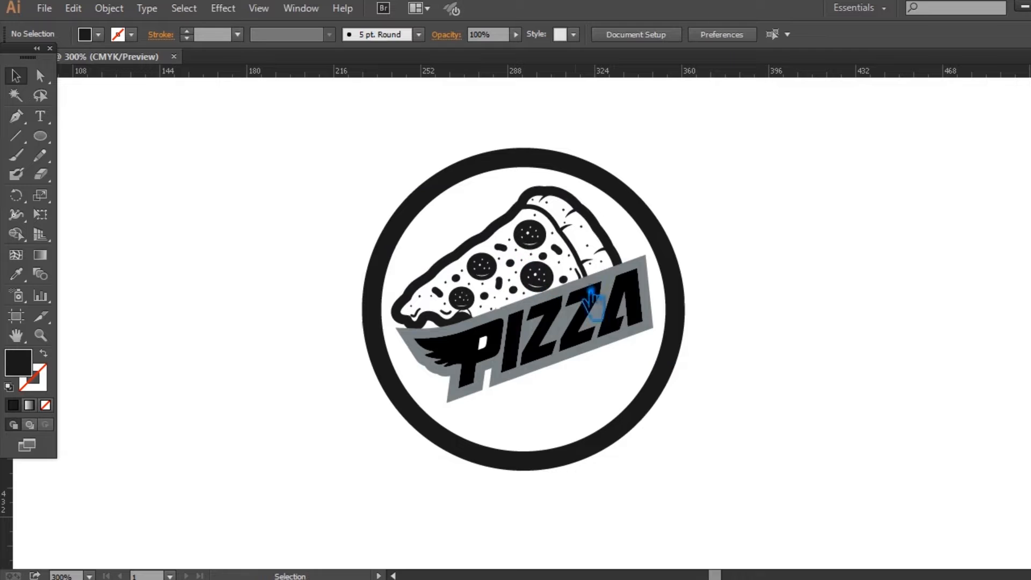
- Unite all the grey offset pieces around the lettering into one compound shape with Pathfinder
{"action": "left_click_drag", "start_coordinate": [708, 396], "coordinate": [218, 265]}
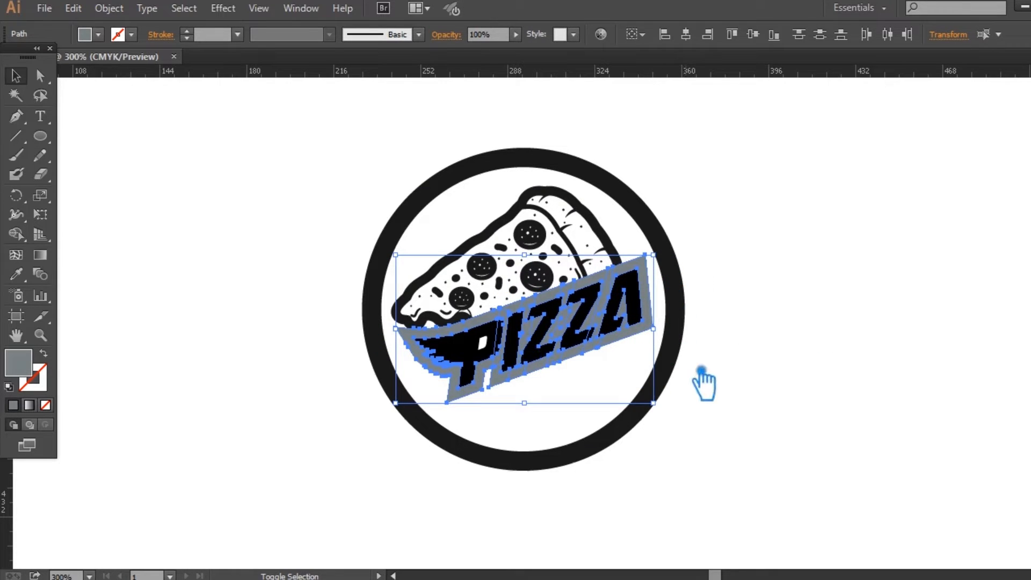
{"action": "key", "text": "ctrl+2"}
{"action": "left_click_drag", "start_coordinate": [743, 449], "coordinate": [313, 272]}
{"action": "key", "text": "ctrl+shift+F9"}
{"action": "left_click", "coordinate": [896, 447]}
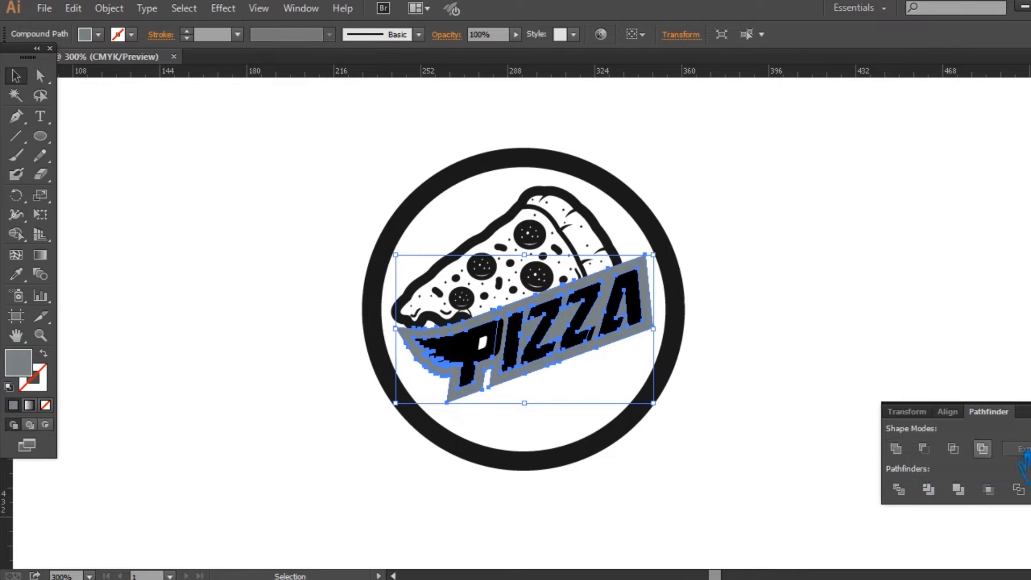
{"action": "key", "text": "ctrl+shift+F9"}
{"action": "left_click", "coordinate": [923, 363]}
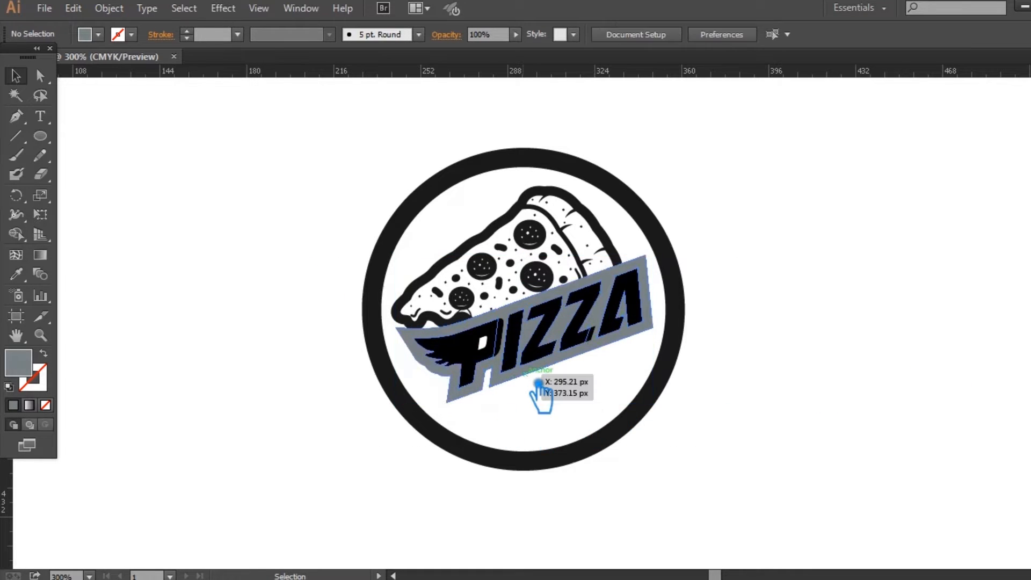
{"action": "left_click", "coordinate": [525, 375]}
{"action": "left_click", "coordinate": [760, 361]}
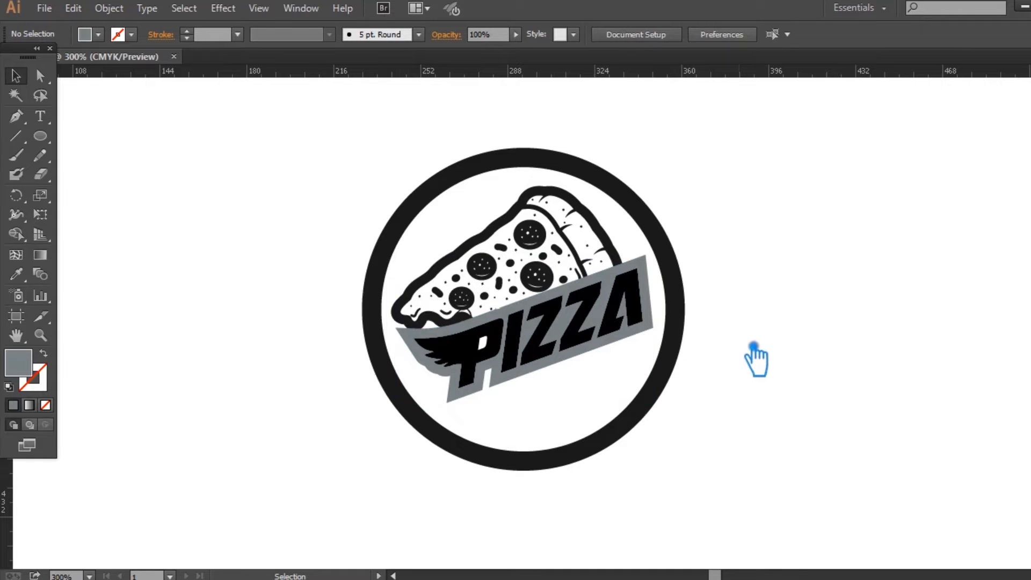
{"action": "left_click", "coordinate": [620, 349]}
{"action": "key", "text": "ctrl+shift+F9"}
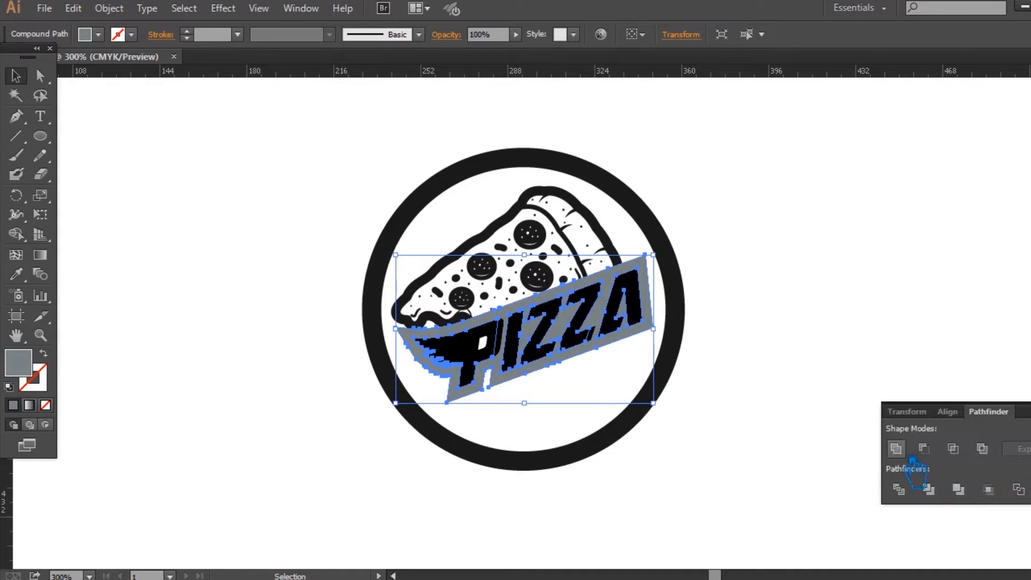
{"action": "key", "text": "ctrl+shift+F9"}
{"action": "left_click", "coordinate": [833, 401]}
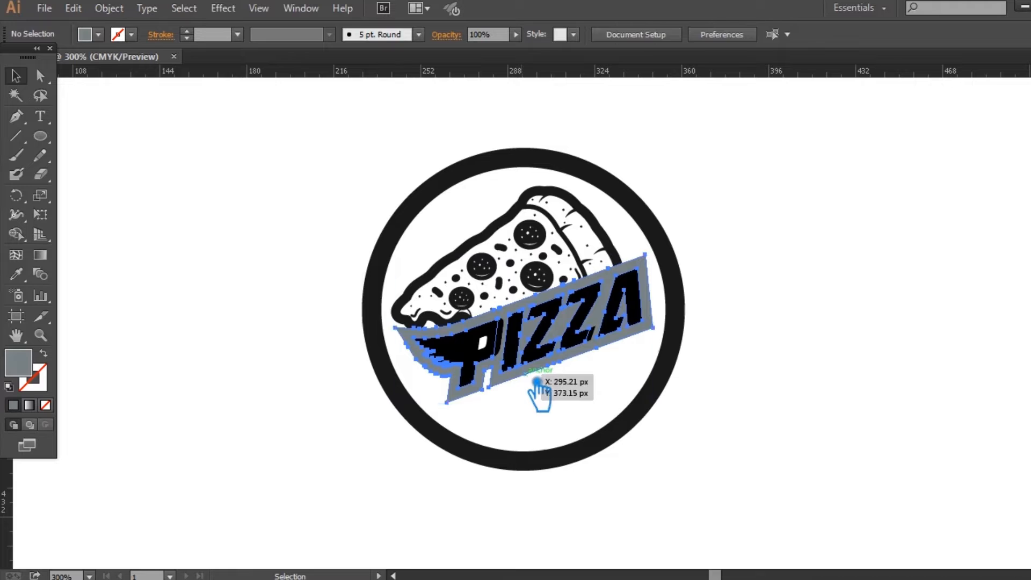
- Change the fill of the united grey offset shape to the light grey D2DADB
{"action": "left_click", "coordinate": [536, 392]}
{"action": "double_click", "coordinate": [18, 362]}
{"action": "left_click_drag", "start_coordinate": [161, 236], "coordinate": [148, 203]}
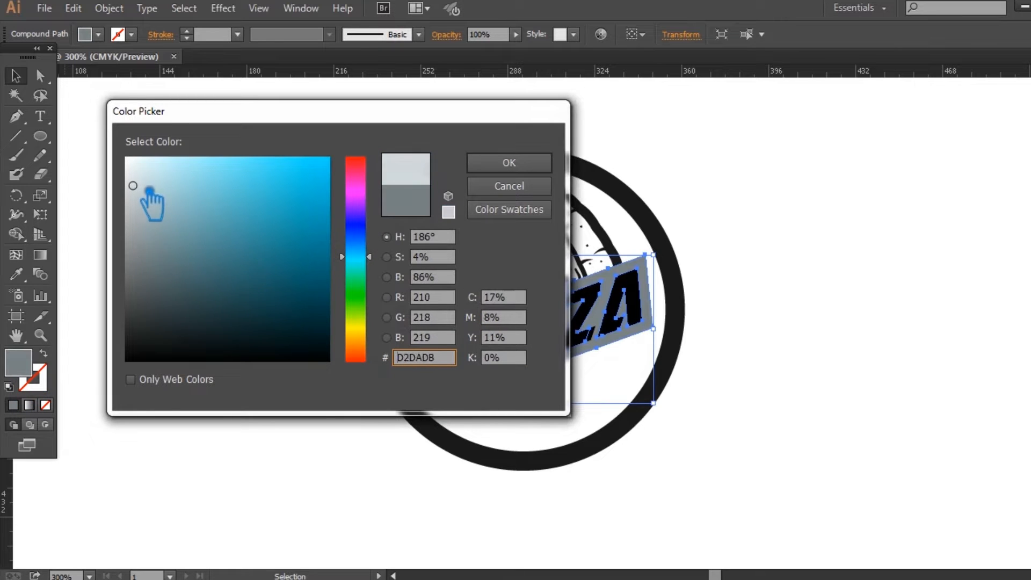
{"action": "left_click", "coordinate": [509, 163]}
{"action": "left_click", "coordinate": [883, 204]}
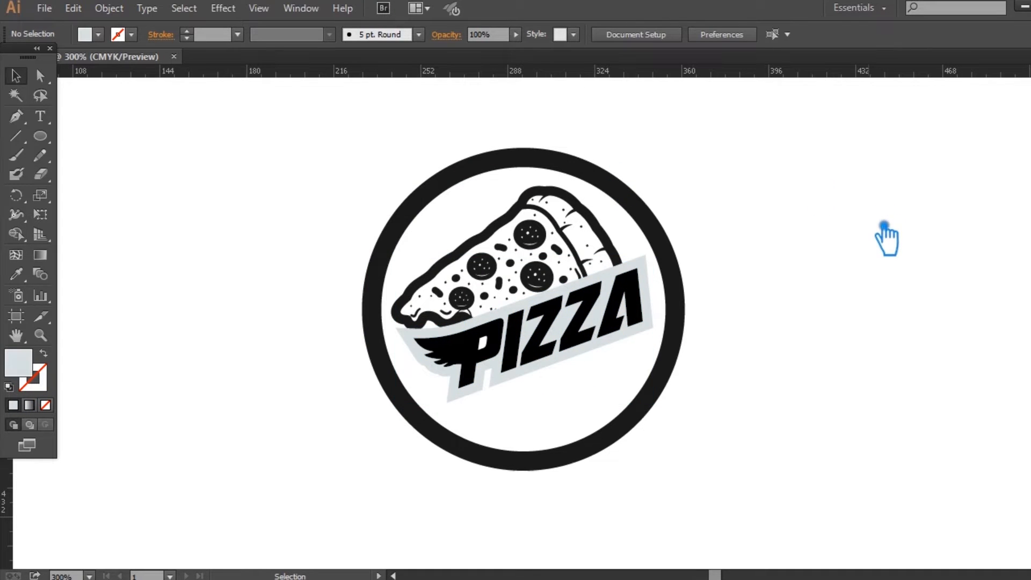
- Unlock the artwork and group the PIZZA lettering with its light grey offset shape
{"action": "left_click", "coordinate": [536, 340]}
{"action": "left_click", "coordinate": [982, 318]}
{"action": "key", "text": "ctrl+a"}
{"action": "left_click", "coordinate": [980, 320]}
{"action": "left_click", "coordinate": [562, 347]}
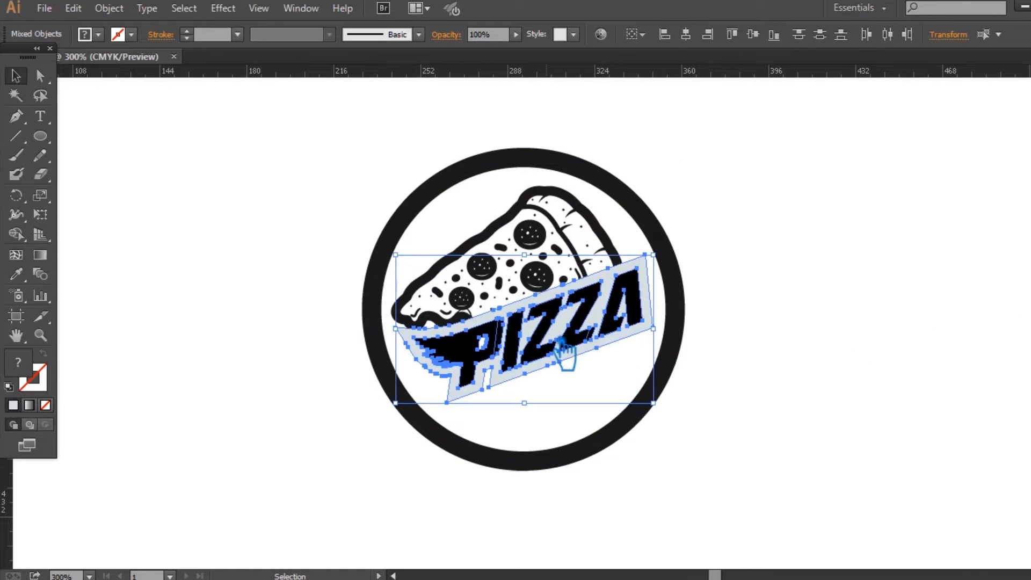
{"action": "key", "text": "ctrl+g"}
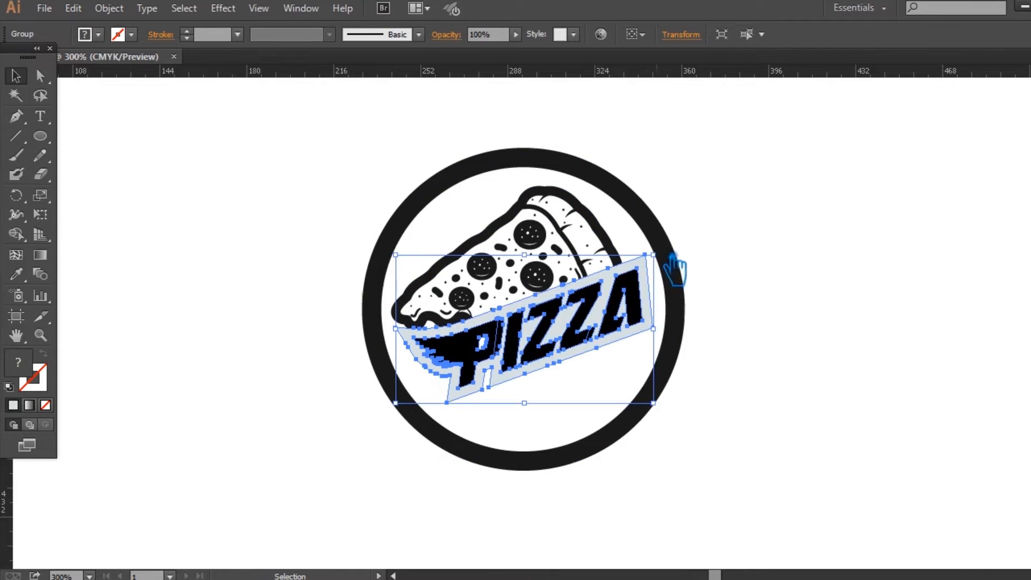
- Rotate the PIZZA lettering group clockwise to a flatter tilt, and shift the pizza slice slightly right and up inside the ring
{"action": "left_click_drag", "start_coordinate": [676, 259], "coordinate": [740, 269]}
{"action": "left_click_drag", "start_coordinate": [607, 349], "coordinate": [600, 355]}
{"action": "left_click_drag", "start_coordinate": [591, 250], "coordinate": [600, 253]}
{"action": "key", "text": "ctrl+["}
- Move the PIZZA lettering group down below the pizza slice and rotate it slightly further clockwise
{"action": "left_click", "coordinate": [526, 379]}
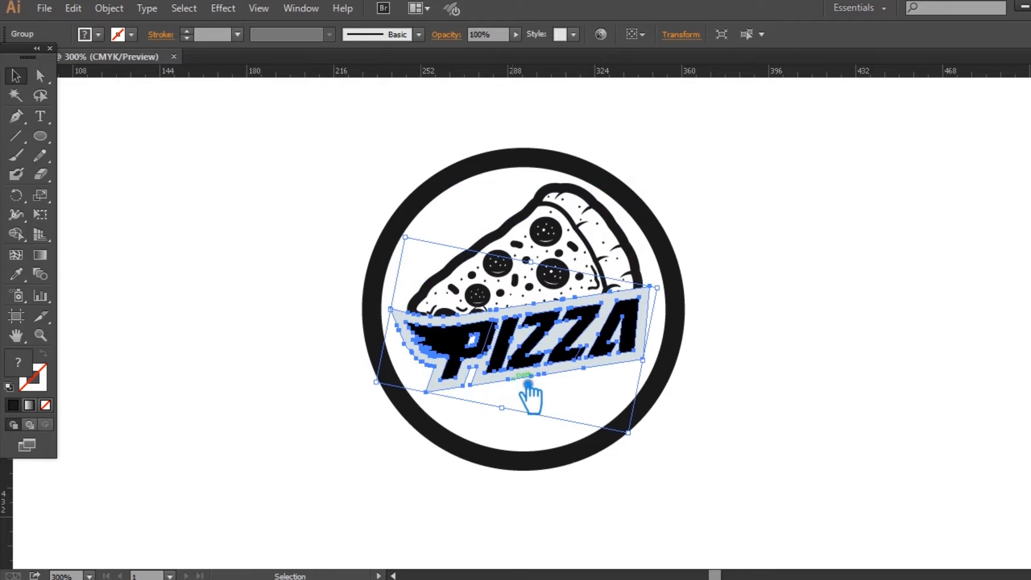
{"action": "left_click", "coordinate": [780, 314]}
{"action": "left_click", "coordinate": [605, 290]}
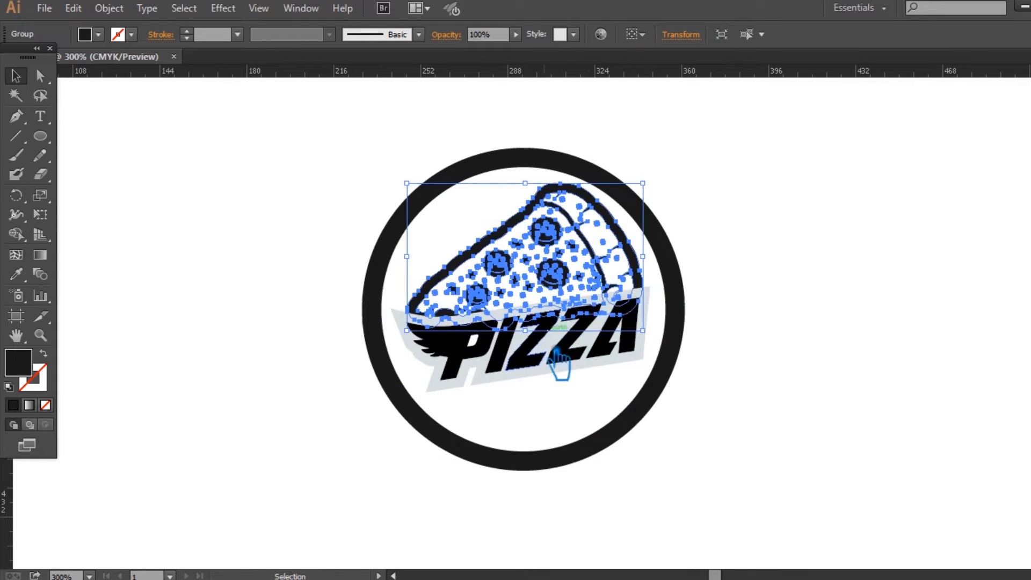
{"action": "left_click", "coordinate": [565, 376]}
{"action": "key", "text": "Down"}
{"action": "key", "text": "Down"}
{"action": "key", "text": "Down"}
{"action": "key", "text": "Down"}
{"action": "key", "text": "Down"}
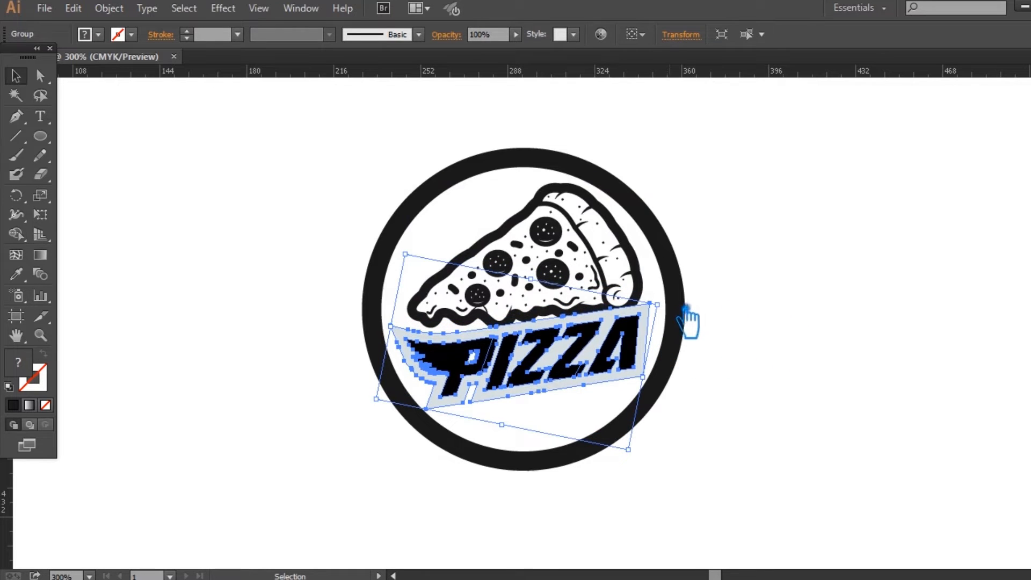
{"action": "left_click_drag", "start_coordinate": [679, 317], "coordinate": [698, 324]}
{"action": "left_click", "coordinate": [827, 334]}
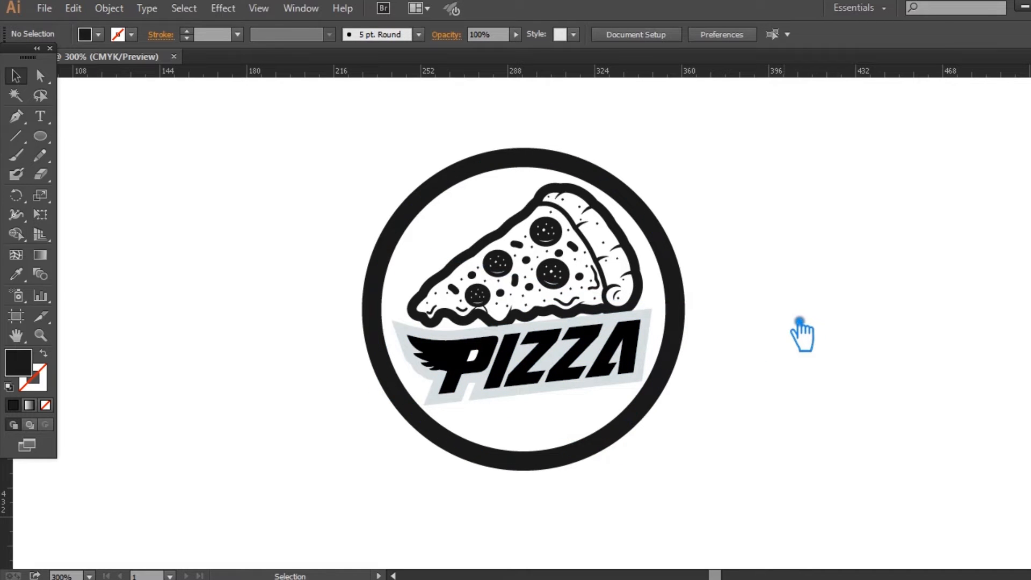
- Bring the pizza slice in front of the light grey shape and move the PIZZA lettering group slightly up against it
{"action": "left_click", "coordinate": [529, 322]}
{"action": "left_click", "coordinate": [882, 298]}
{"action": "left_click", "coordinate": [533, 323]}
{"action": "key", "text": "a"}
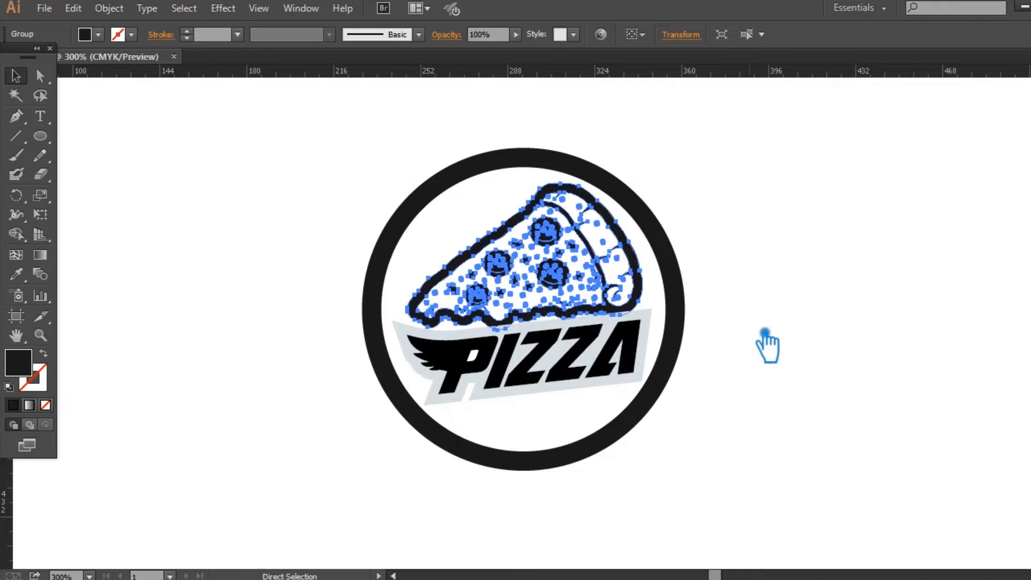
{"action": "left_click", "coordinate": [779, 358]}
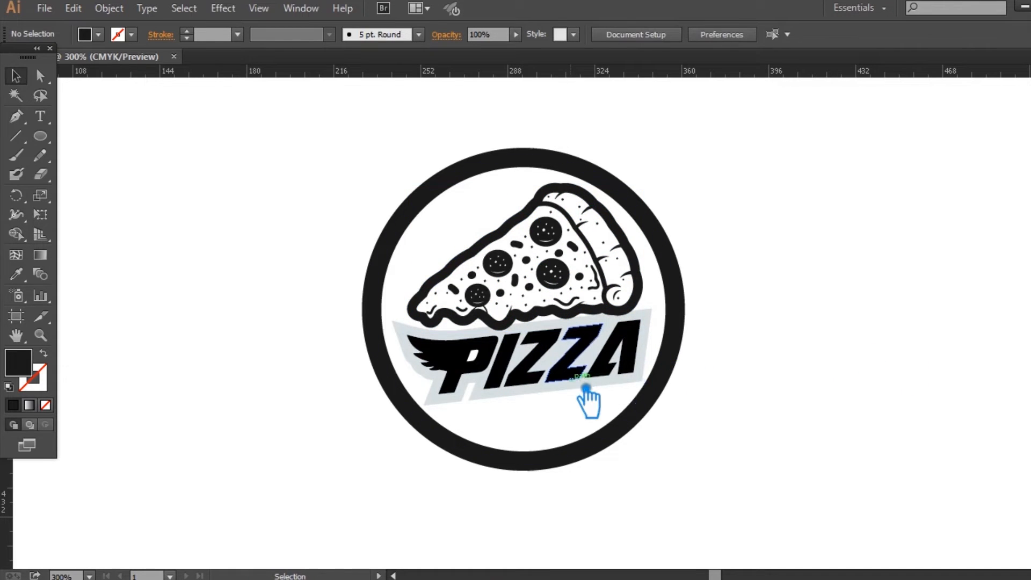
{"action": "left_click", "coordinate": [585, 386]}
{"action": "left_click", "coordinate": [874, 351]}
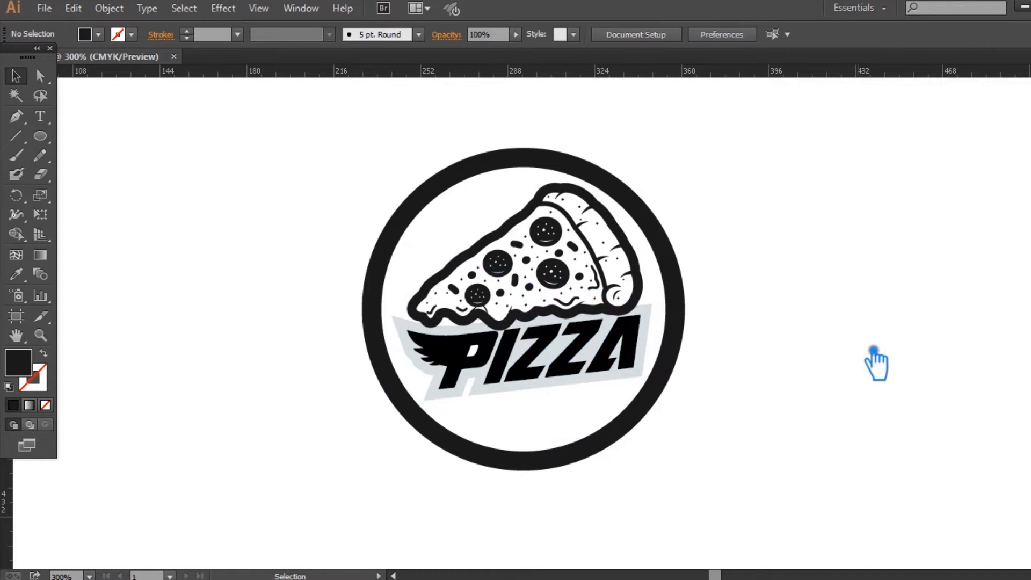
- Recolour the light grey offset shape behind the PIZZA lettering to a near-white grey fill
{"action": "left_click", "coordinate": [446, 398]}
{"action": "key", "text": "a"}
{"action": "left_click", "coordinate": [16, 274]}
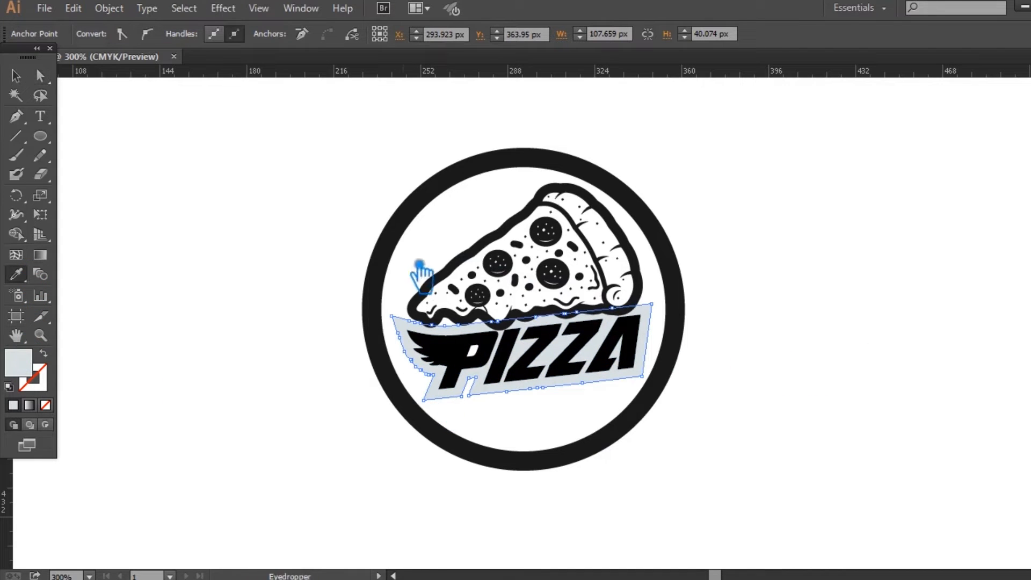
{"action": "left_click", "coordinate": [439, 296]}
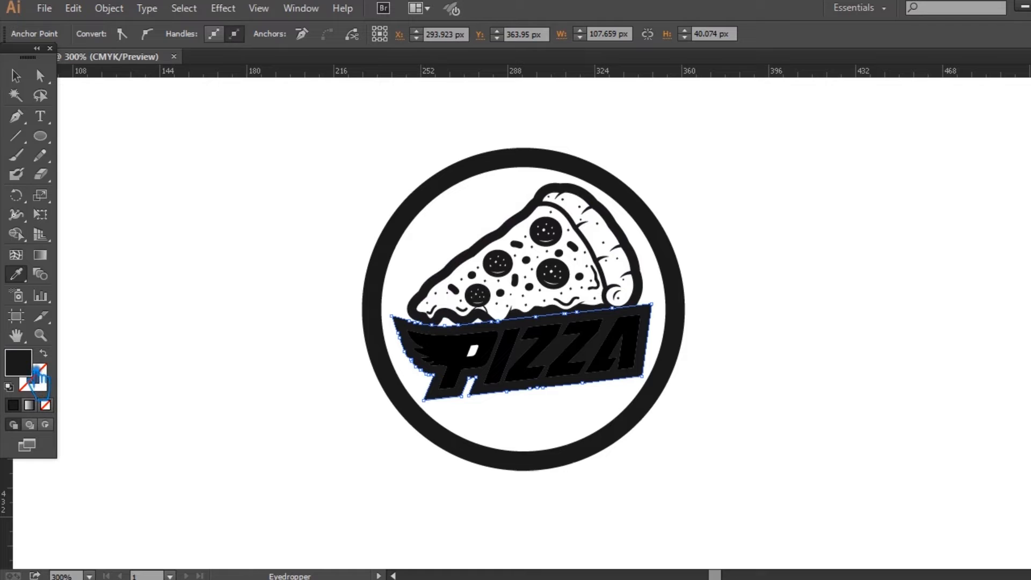
{"action": "left_click", "coordinate": [517, 253]}
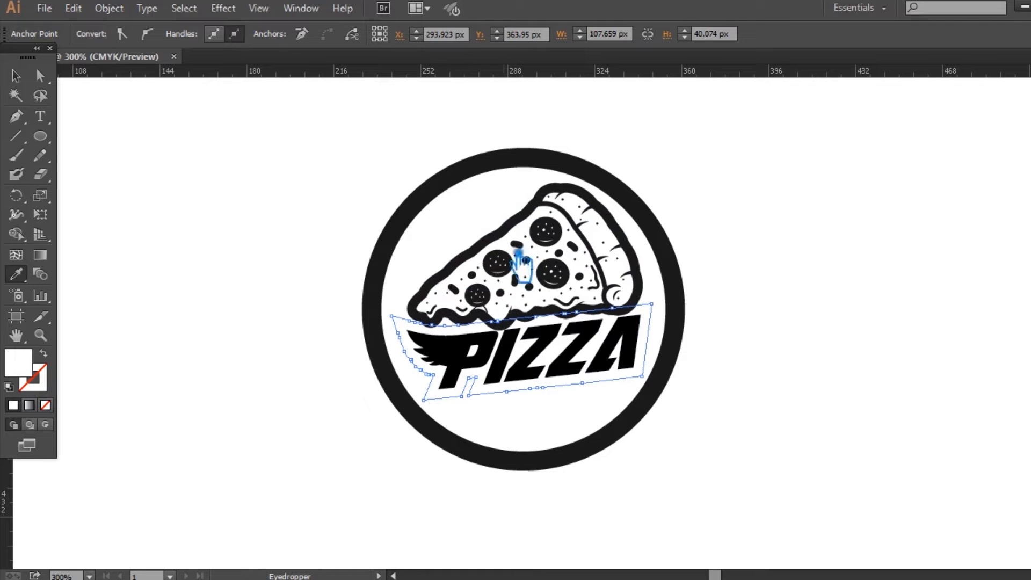
{"action": "double_click", "coordinate": [28, 369]}
{"action": "left_click", "coordinate": [355, 254]}
{"action": "mouse_move", "coordinate": [134, 242]}
{"action": "left_mouse_down"}
{"action": "mouse_move", "coordinate": [152, 190]}
{"action": "mouse_move", "coordinate": [141, 168]}
{"action": "left_mouse_up"}
{"action": "left_click", "coordinate": [538, 164]}
{"action": "left_click", "coordinate": [15, 75]}
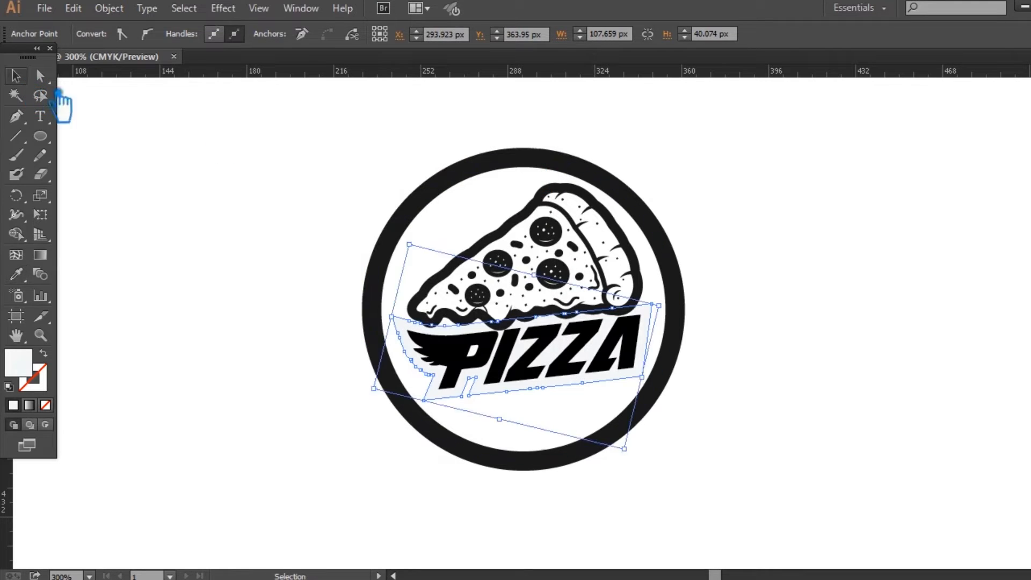
{"action": "left_click", "coordinate": [169, 141]}
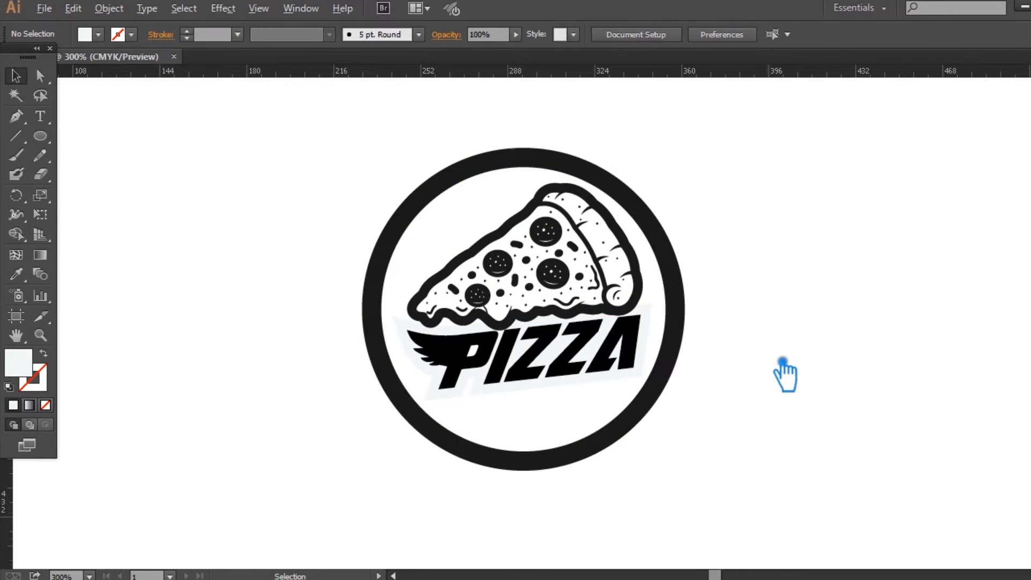
- Place the PIZZA lettering group in front of the pizza slice and shift it slightly left inside the ring
{"action": "scroll", "coordinate": [782, 361], "scroll_direction": "up", "scroll_amount": 1}
{"action": "left_click", "coordinate": [426, 411]}
{"action": "left_click", "coordinate": [499, 430]}
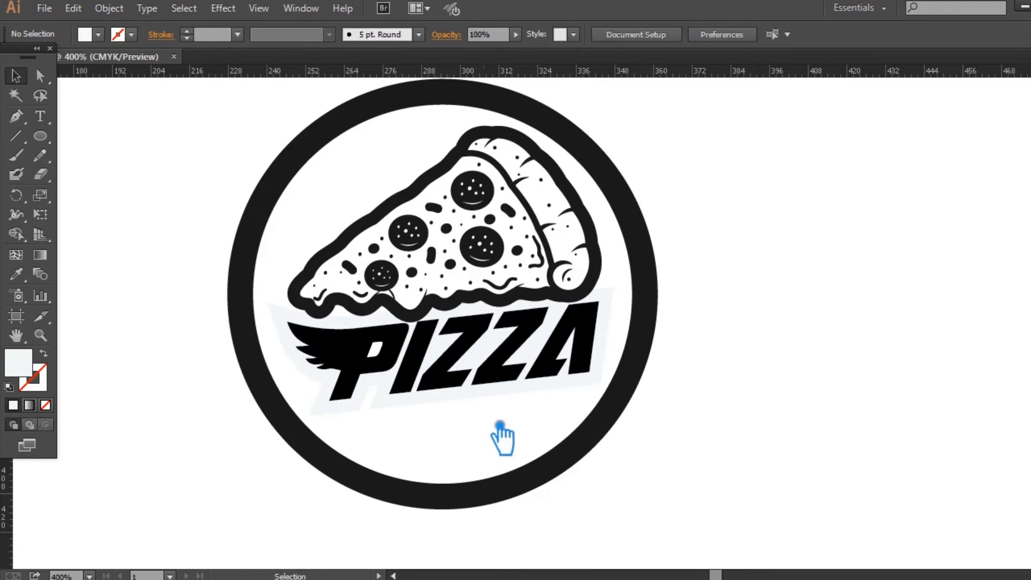
{"action": "left_click", "coordinate": [458, 386]}
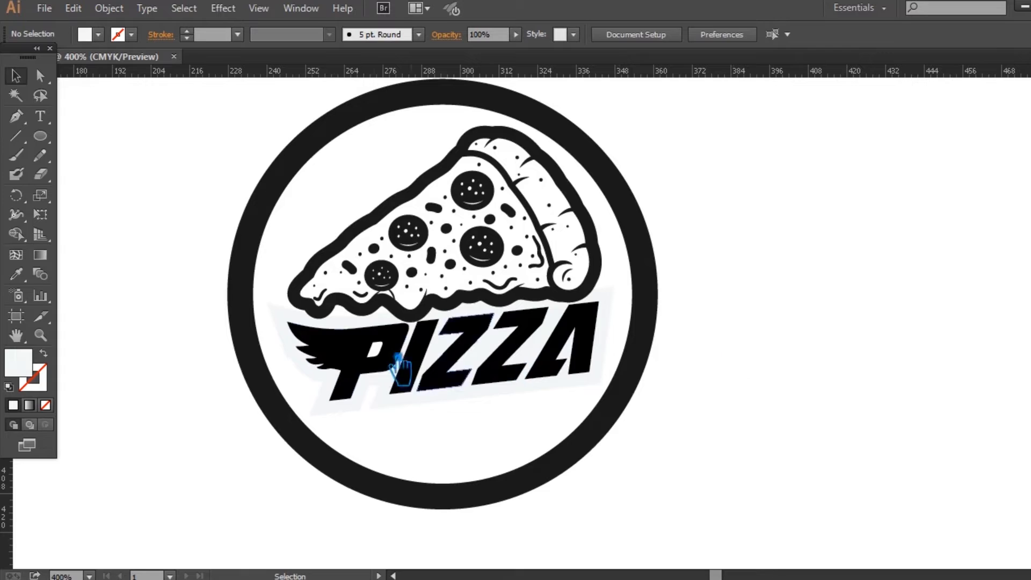
{"action": "left_click", "coordinate": [514, 359]}
{"action": "left_click_drag", "start_coordinate": [542, 376], "coordinate": [551, 379]}
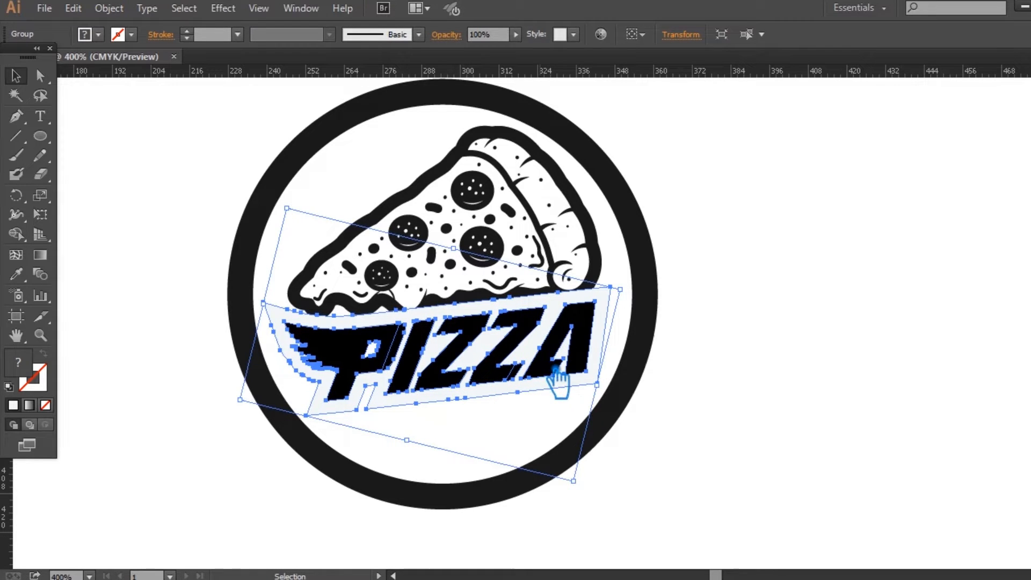
{"action": "left_click", "coordinate": [740, 361]}
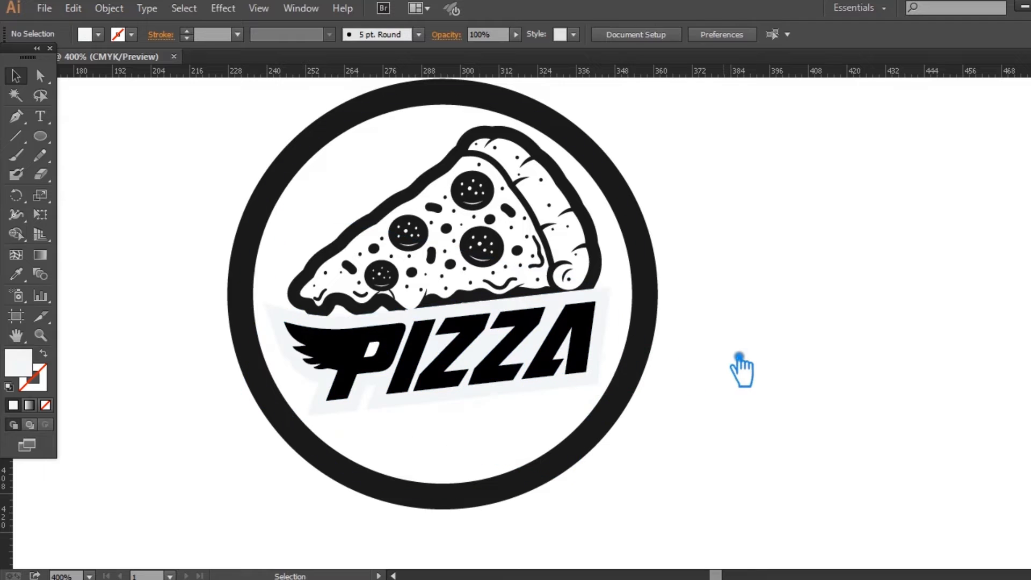
{"action": "left_click", "coordinate": [568, 371]}
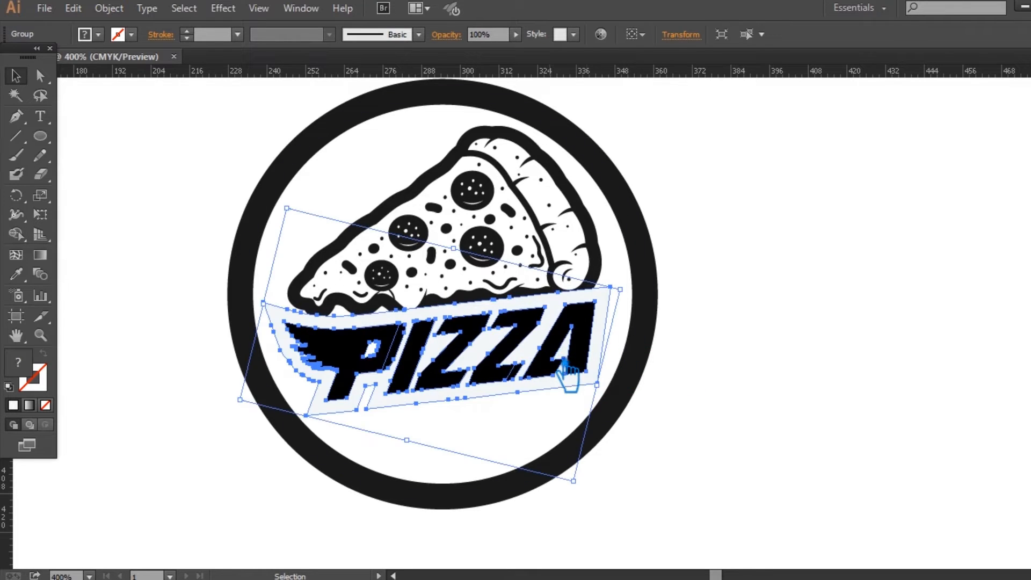
{"action": "left_click", "coordinate": [685, 346]}
- Add a black text object reading HUT in American Kestrel Italic at 24 pt, with a winged first letter
{"action": "left_click", "coordinate": [40, 116]}
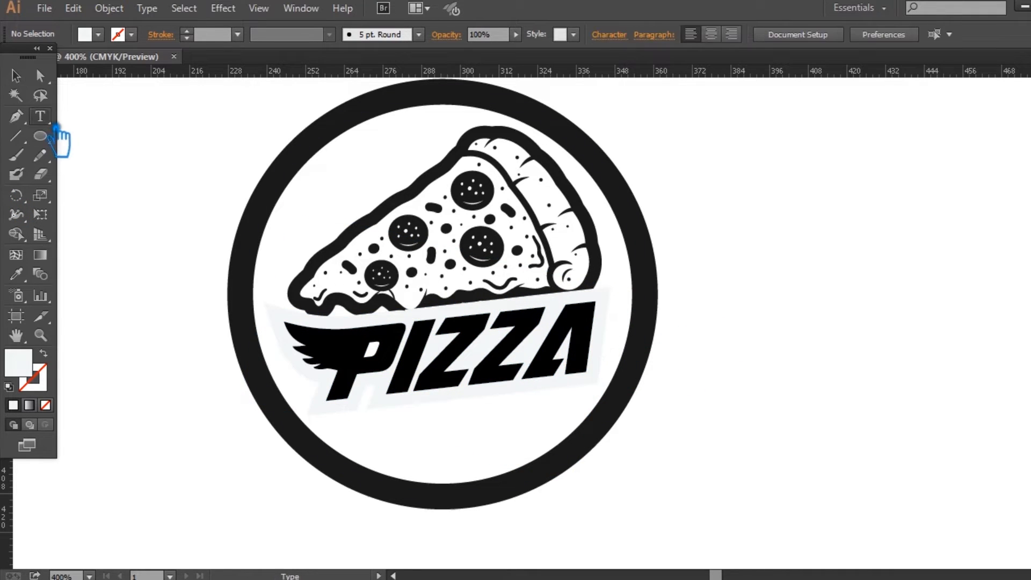
{"action": "left_click", "coordinate": [456, 438]}
{"action": "type", "text": "A JU"}
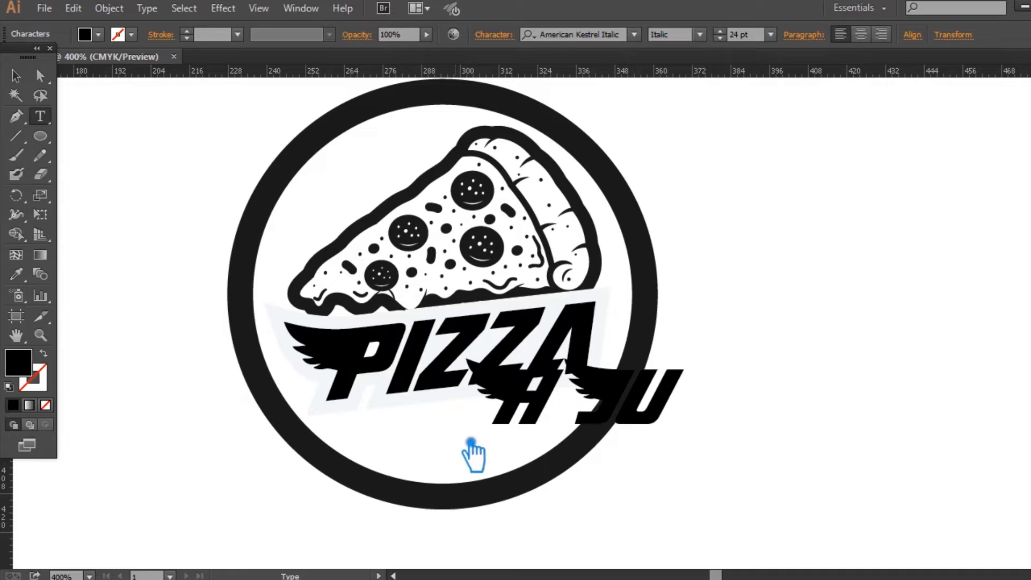
{"action": "key", "text": "BackSpace"}
{"action": "key", "text": "BackSpace"}
{"action": "key", "text": "BackSpace"}
{"action": "key", "text": "BackSpace"}
{"action": "type", "text": "A"}
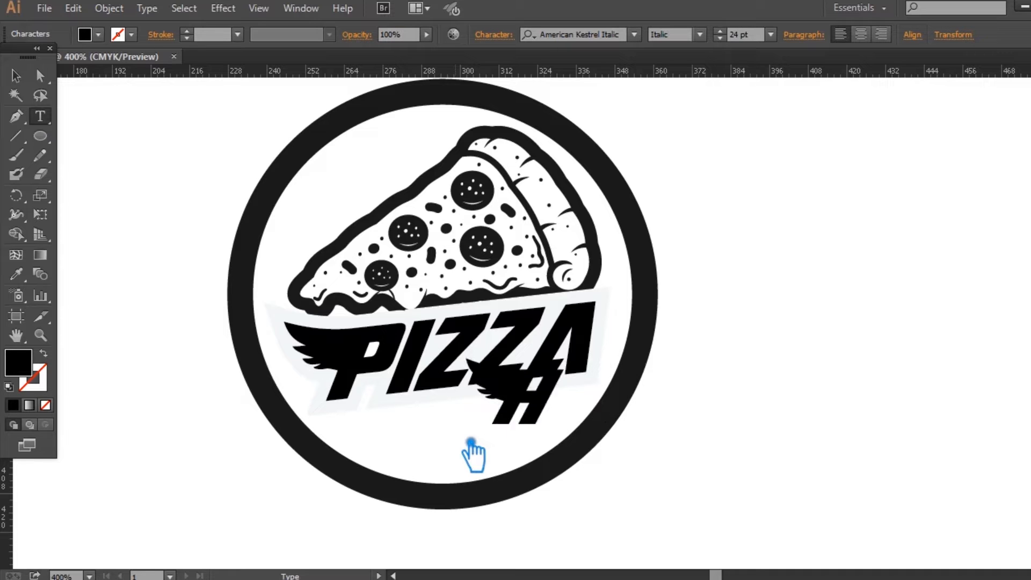
{"action": "type", "text": "UT"}
{"action": "key", "text": "Escape"}
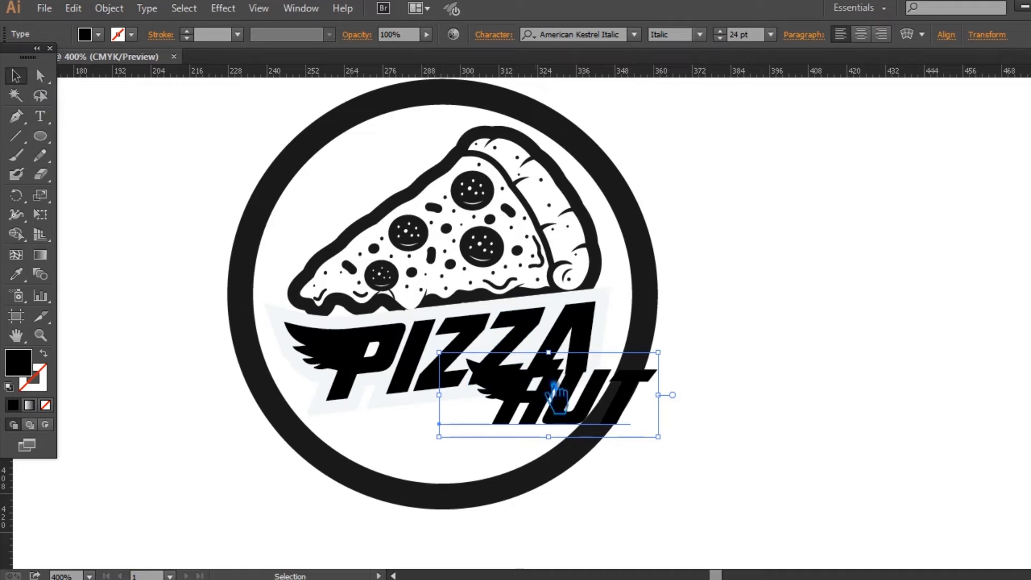
- Move the HUT text below the PIZZA lettering inside the ring and rotate it to match the tilt of PIZZA
{"action": "left_click_drag", "start_coordinate": [611, 407], "coordinate": [499, 439]}
{"action": "left_click_drag", "start_coordinate": [564, 397], "coordinate": [563, 368]}
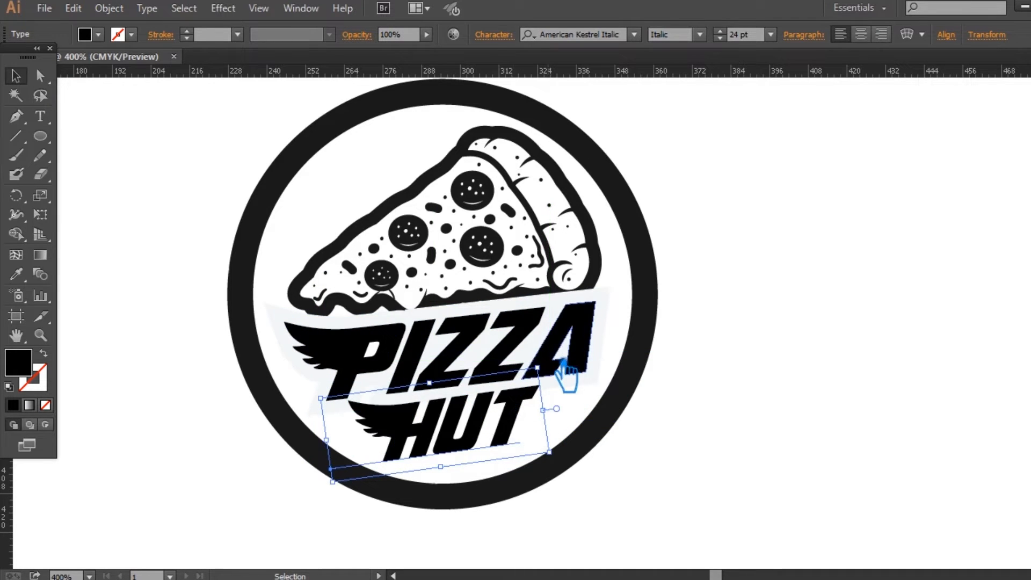
{"action": "left_click_drag", "start_coordinate": [520, 426], "coordinate": [537, 430]}
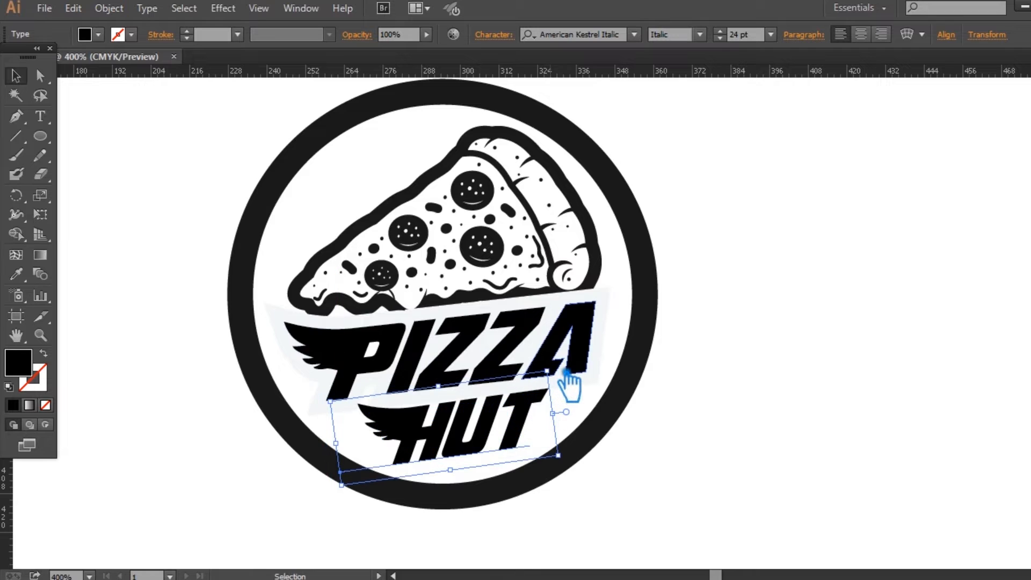
{"action": "left_click_drag", "start_coordinate": [568, 373], "coordinate": [573, 371]}
{"action": "left_click", "coordinate": [714, 424]}
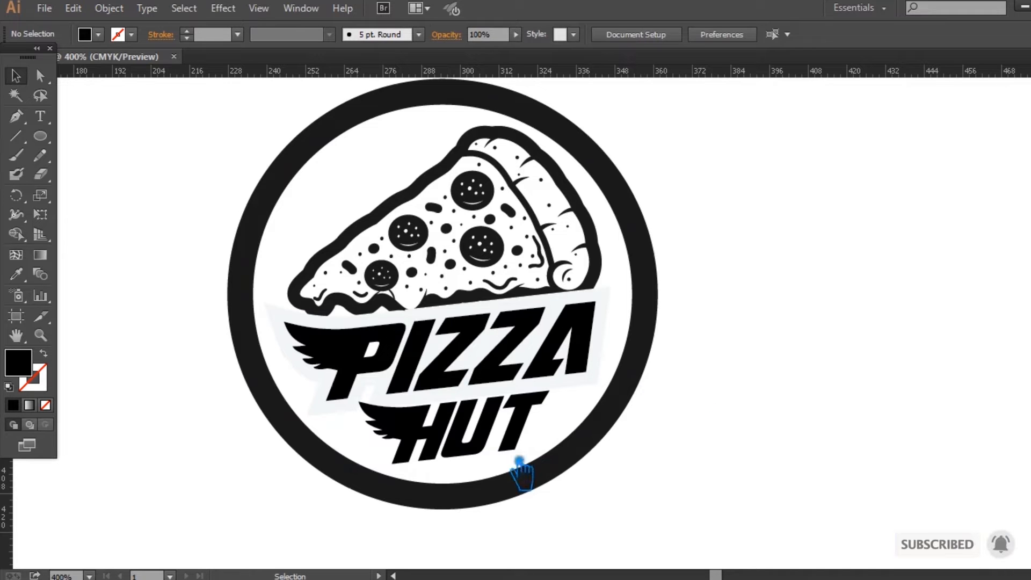
- Reduce the HUT text to 15 pt and centre it beneath the PIZZA lettering
{"action": "left_click", "coordinate": [522, 403]}
{"action": "scroll", "coordinate": [742, 39], "scroll_direction": "down", "scroll_amount": 9}
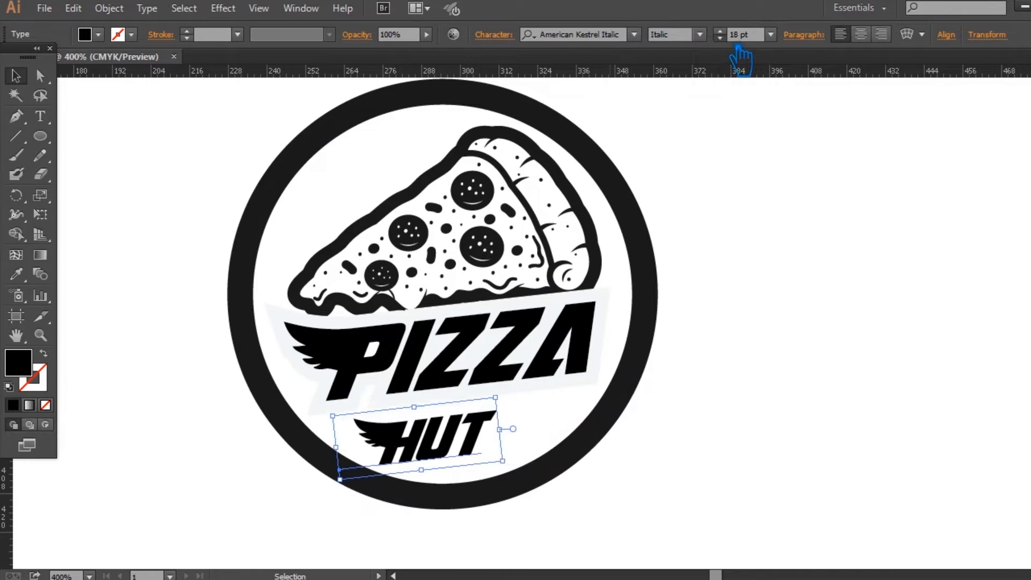
{"action": "left_click_drag", "start_coordinate": [447, 444], "coordinate": [497, 429]}
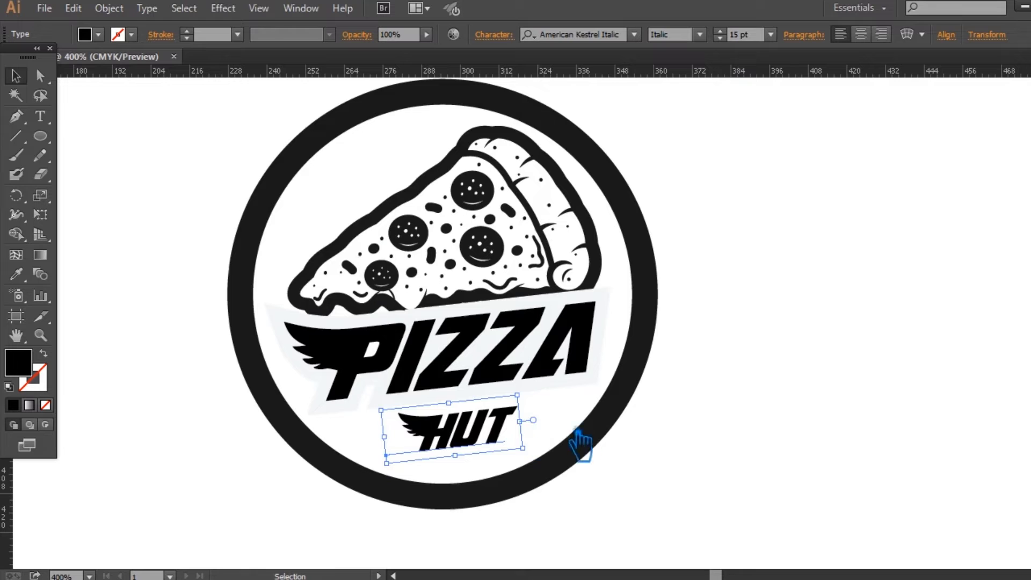
{"action": "left_click", "coordinate": [798, 333]}
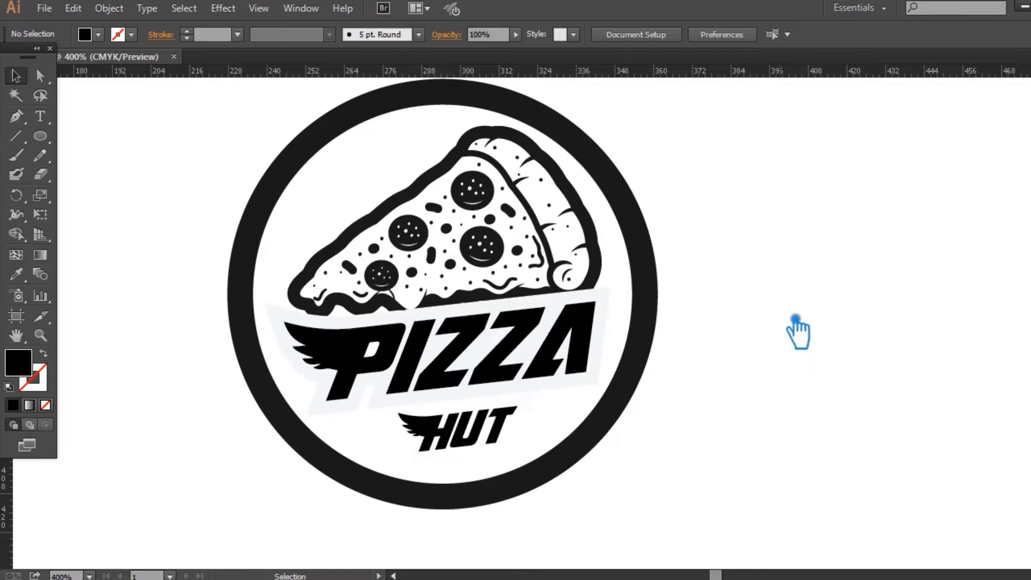
- Try bringing the pizza slice in front of the offset shape behind PIZZA, and undo it
{"action": "left_click", "coordinate": [469, 343]}
{"action": "left_click", "coordinate": [475, 306]}
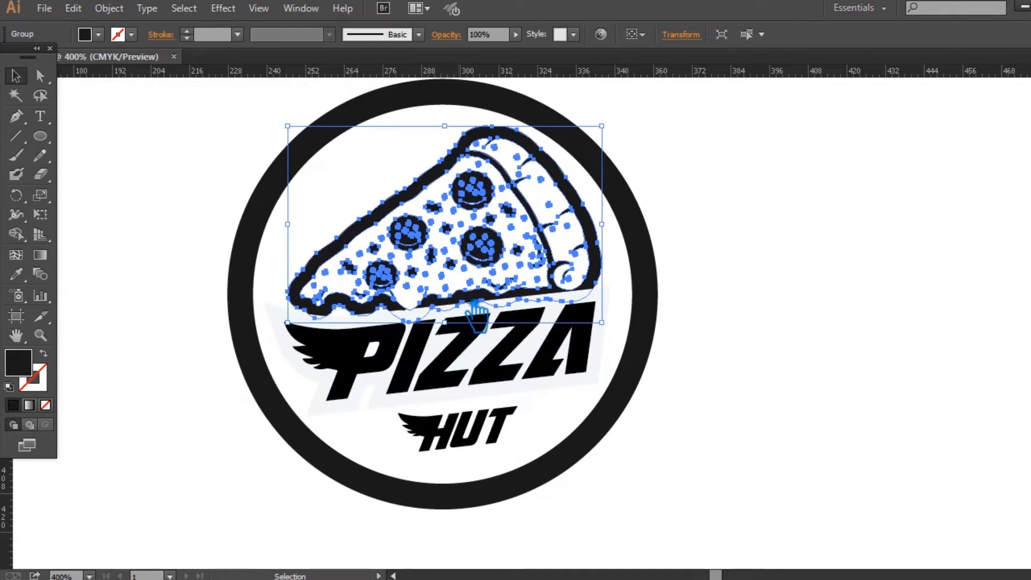
{"action": "left_click", "coordinate": [878, 279]}
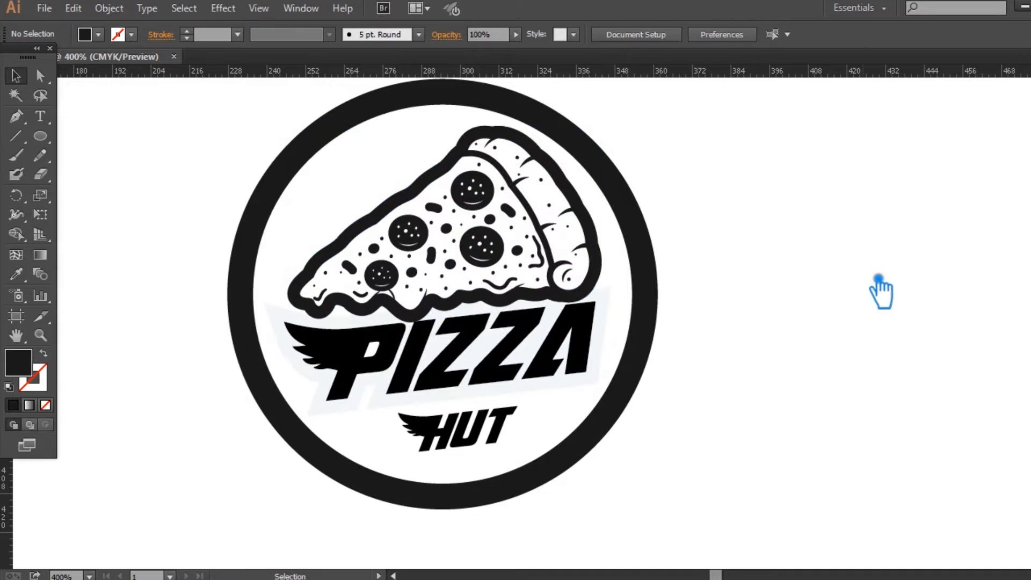
{"action": "key", "text": "ctrl+z"}
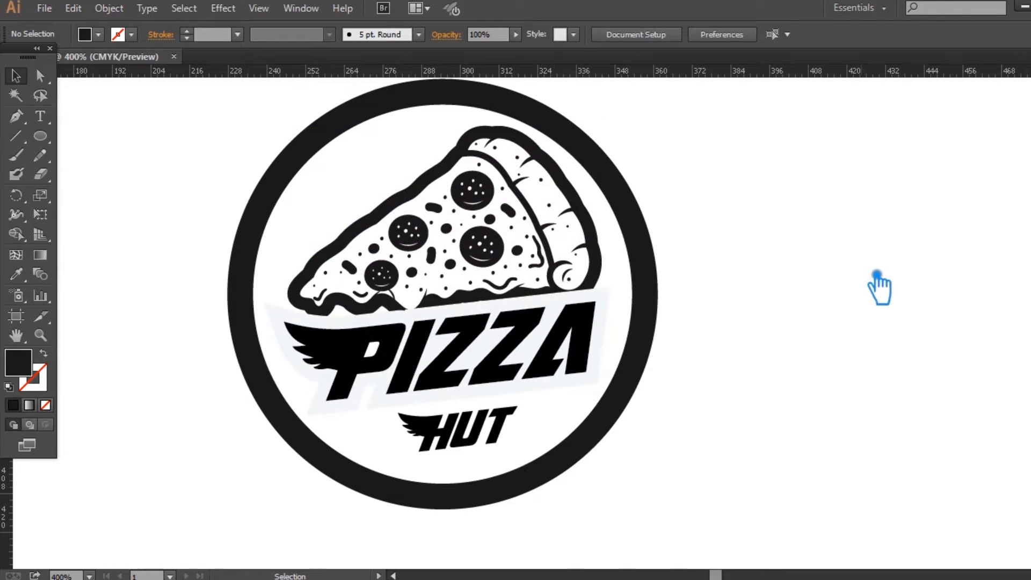
- Fill the offset shape behind PIZZA with white and nudge the PIZZA lettering group slightly up
{"action": "left_click", "coordinate": [281, 325], "text": "ctrl"}
{"action": "double_click", "coordinate": [17, 363]}
{"action": "left_click", "coordinate": [116, 149]}
{"action": "left_click", "coordinate": [505, 162]}
{"action": "left_click", "coordinate": [467, 338]}
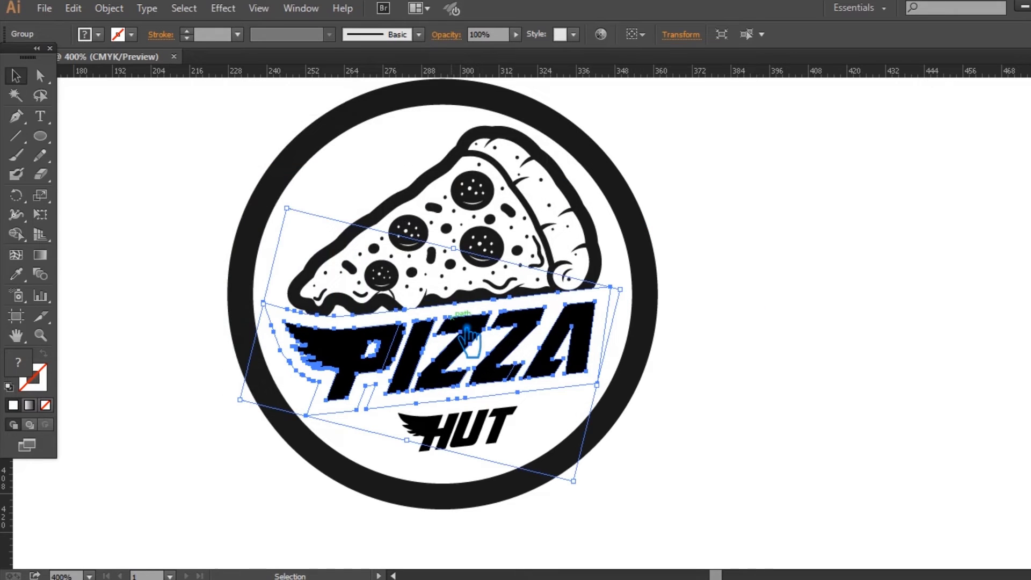
{"action": "key", "text": "Up"}
{"action": "left_click", "coordinate": [796, 264]}
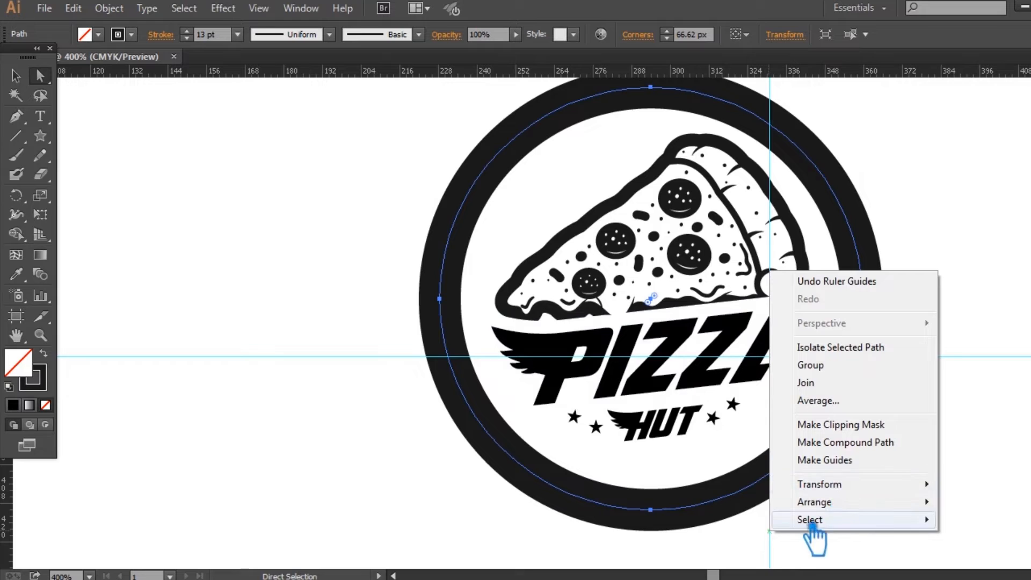
- Unlock the guides and delete the vertical guide crossing the logo
{"action": "left_click", "coordinate": [791, 546]}
{"action": "right_click", "coordinate": [770, 532]}
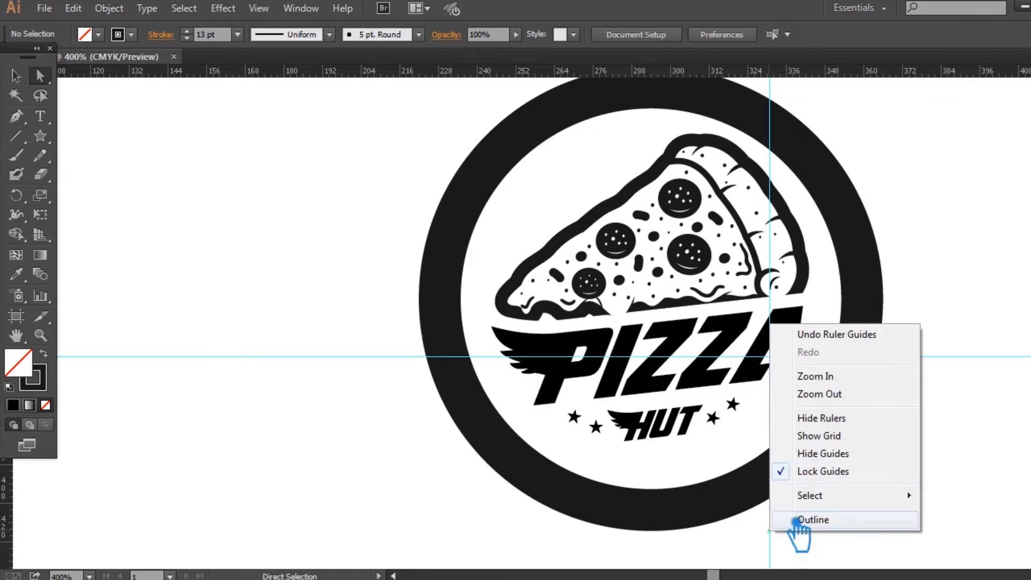
{"action": "left_click", "coordinate": [799, 472]}
{"action": "left_click", "coordinate": [770, 523]}
{"action": "key", "text": "Delete"}
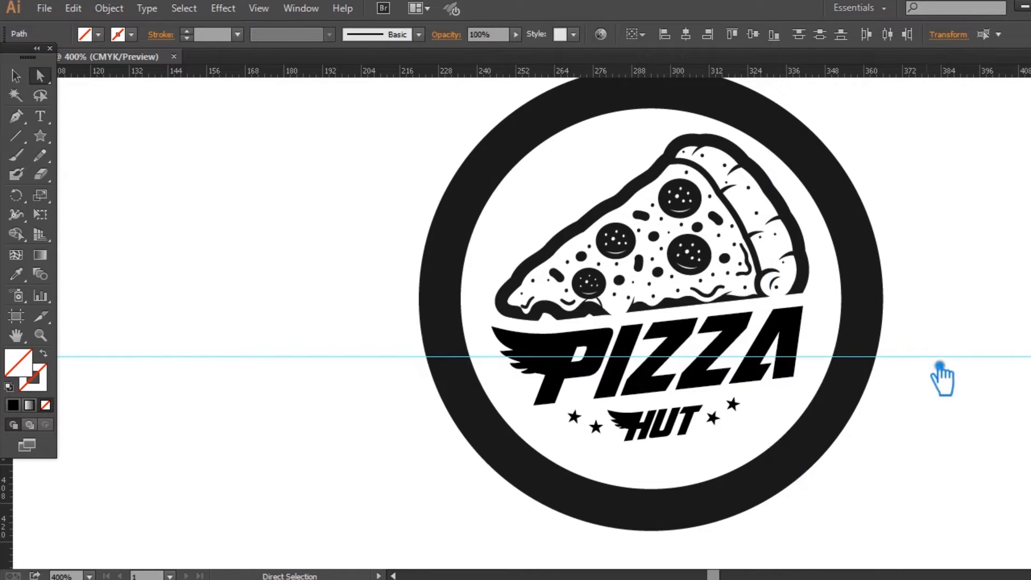
{"action": "right_click", "coordinate": [943, 365]}
{"action": "left_click", "coordinate": [974, 442]}
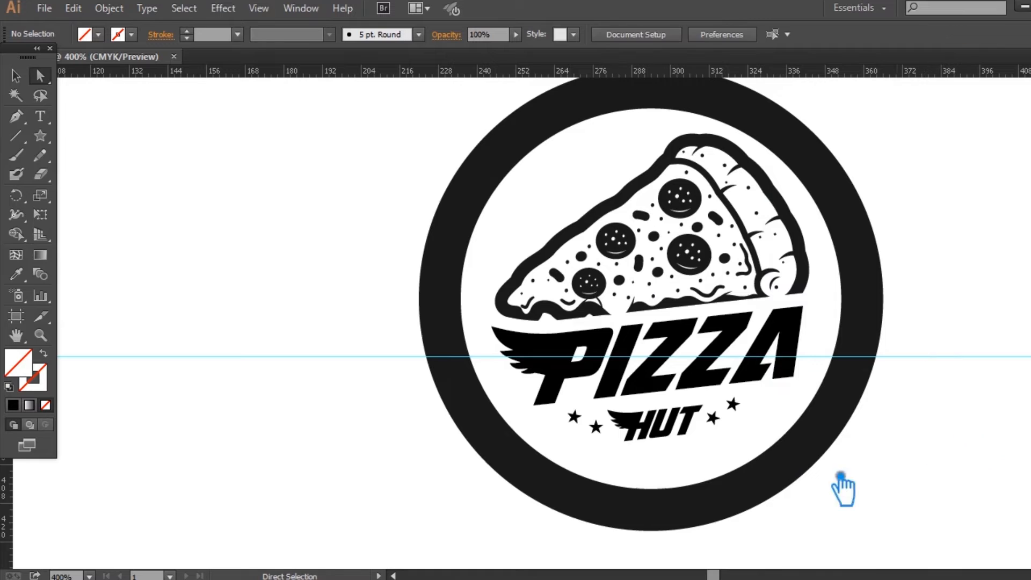
- Add anchor points where the horizontal guide crosses the ring on both sides, and delete the ring's lowest anchor to leave an open arch
{"action": "left_click", "coordinate": [556, 494]}
{"action": "key", "text": "p"}
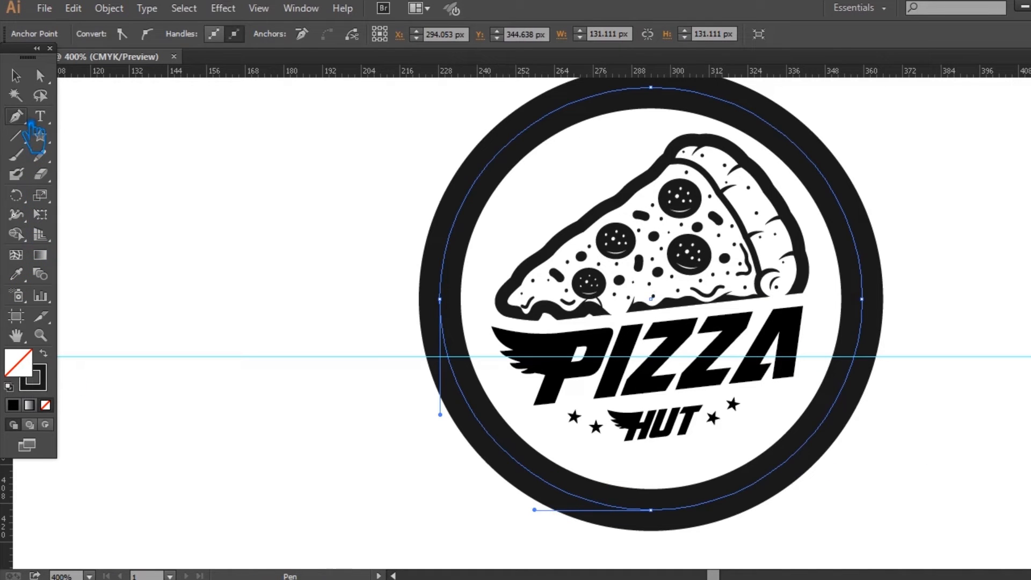
{"action": "left_click", "coordinate": [460, 365]}
{"action": "left_click", "coordinate": [865, 365]}
{"action": "key", "text": "a"}
{"action": "left_click", "coordinate": [651, 509]}
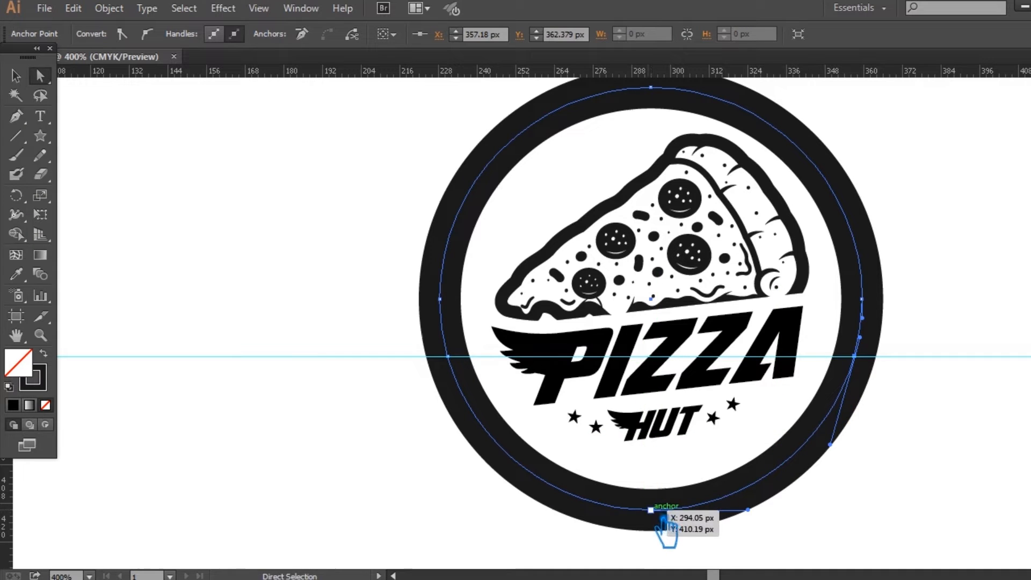
{"action": "key", "text": "Delete"}
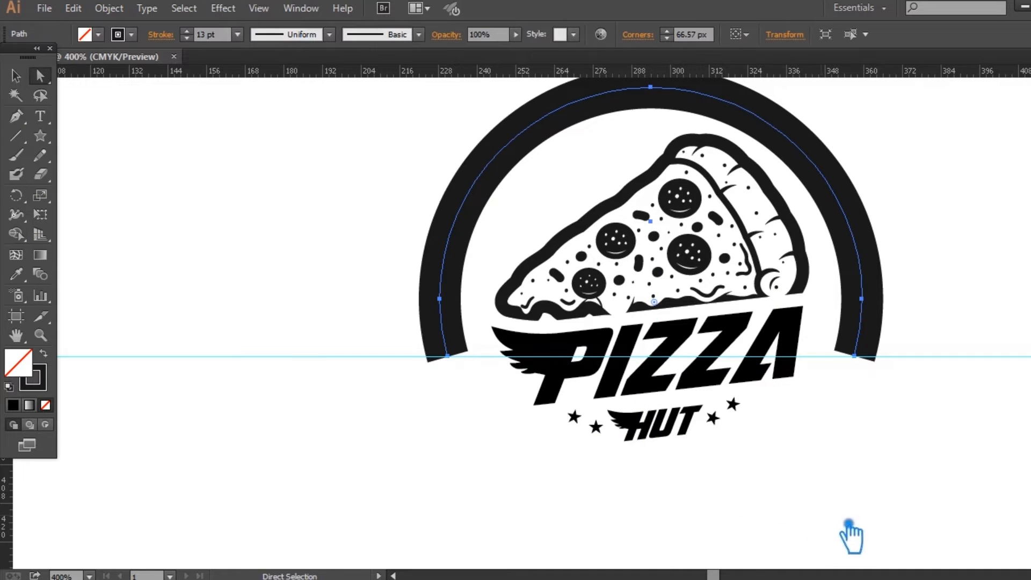
- Apply the lens-shaped width profile to the arch's 13 pt stroke so that both ends taper to points
{"action": "left_click", "coordinate": [17, 77]}
{"action": "left_click", "coordinate": [250, 262]}
{"action": "left_click_drag", "start_coordinate": [853, 460], "coordinate": [775, 508]}
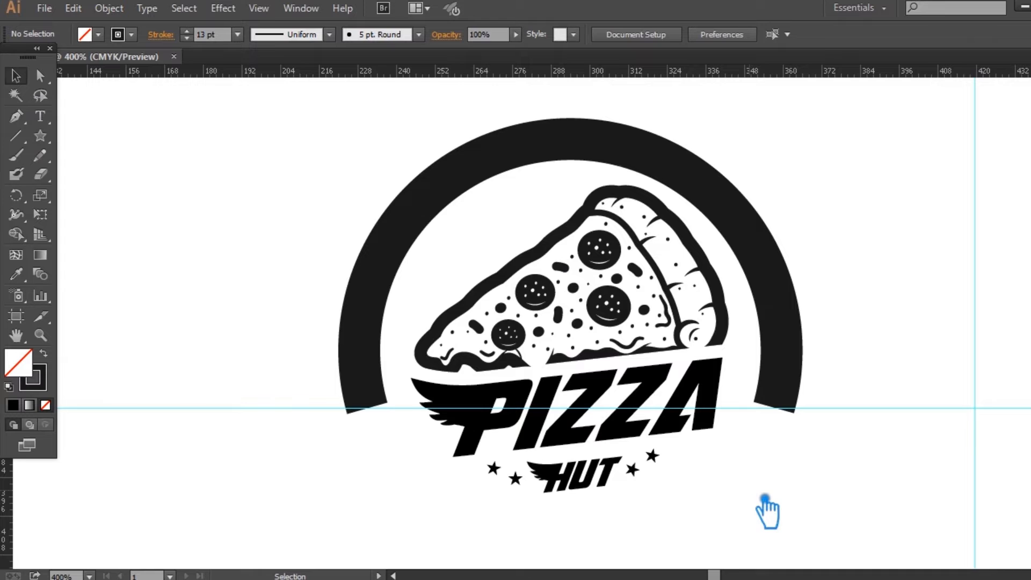
{"action": "left_click", "coordinate": [777, 283]}
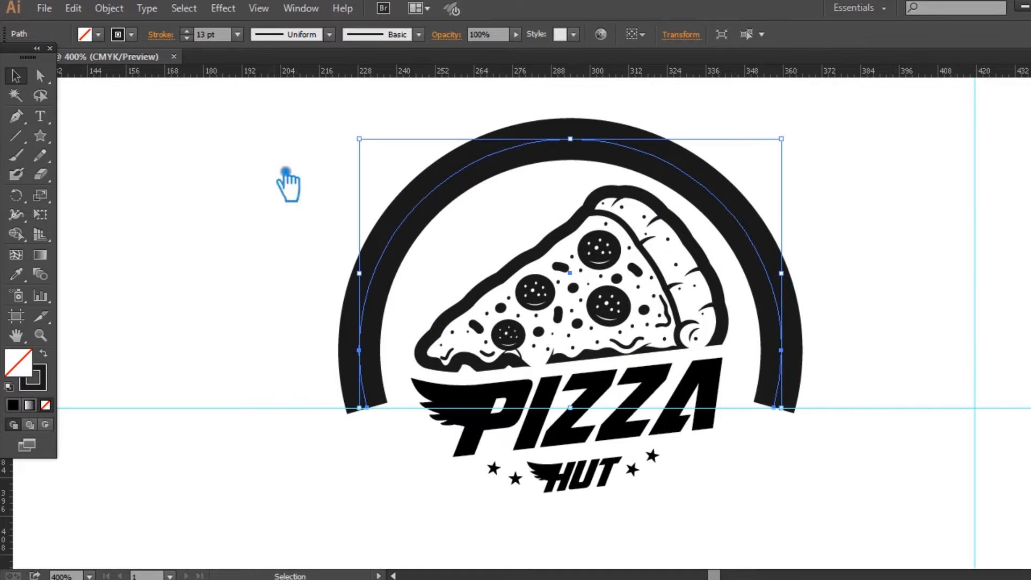
{"action": "left_click", "coordinate": [330, 34]}
{"action": "left_click", "coordinate": [301, 102]}
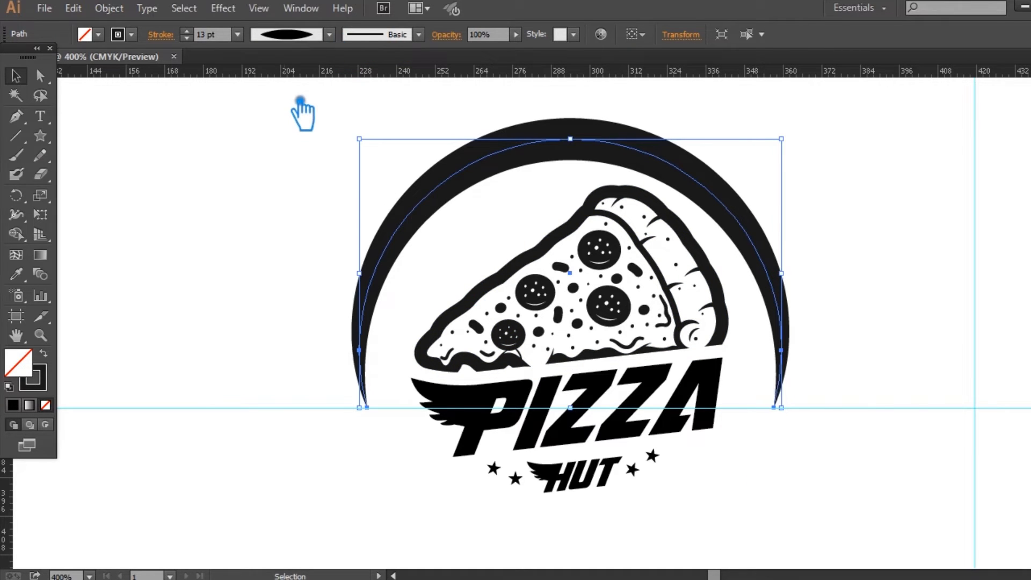
{"action": "left_click", "coordinate": [250, 346]}
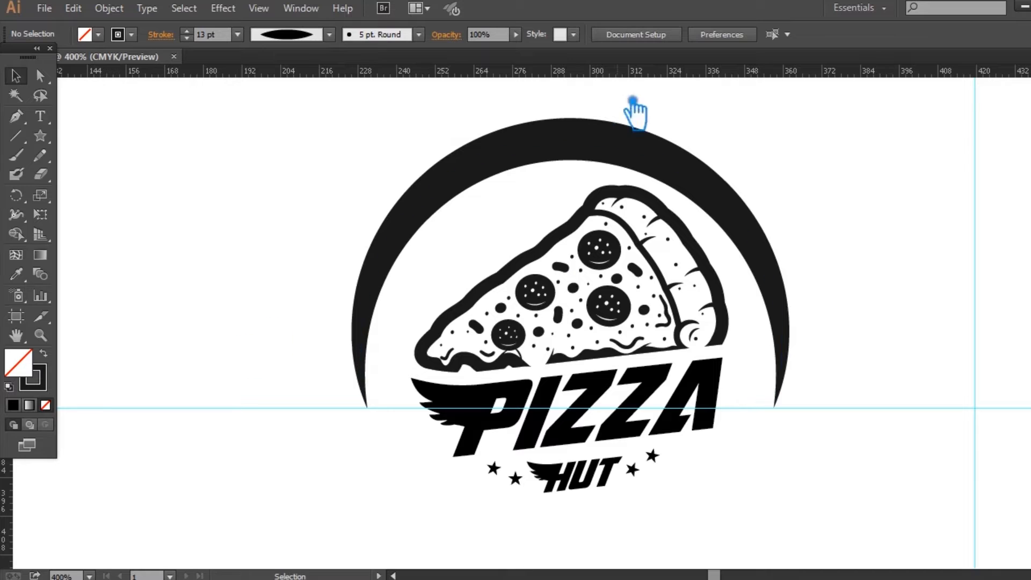
- Reduce the black arch's stroke weight to 9 pt
{"action": "left_click", "coordinate": [578, 143]}
{"action": "left_click", "coordinate": [186, 39]}
{"action": "left_click", "coordinate": [187, 38]}
{"action": "left_click", "coordinate": [187, 38]}
{"action": "left_click", "coordinate": [186, 38]}
{"action": "left_click", "coordinate": [147, 137]}
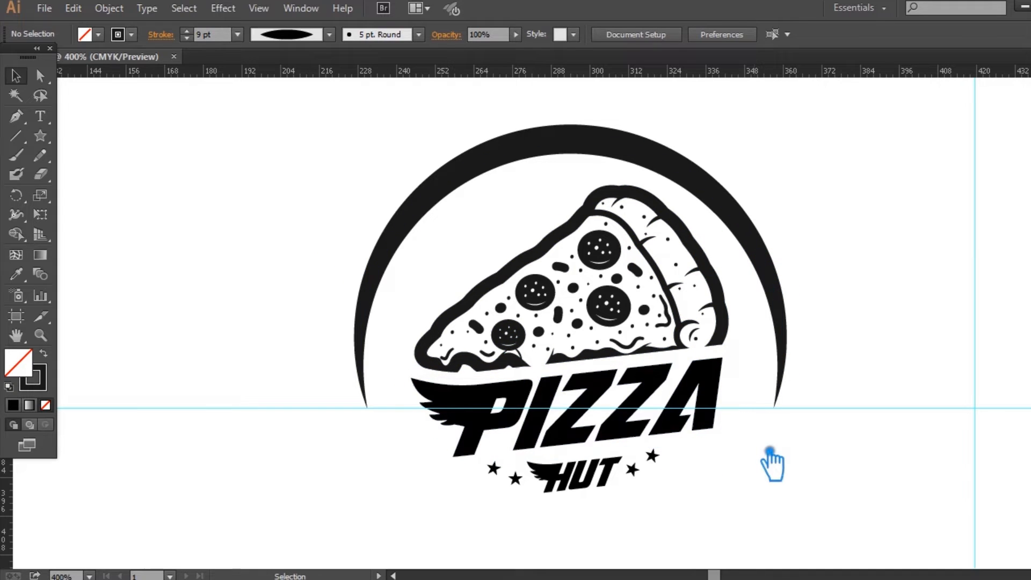
{"action": "left_click", "coordinate": [704, 446]}
{"action": "left_click", "coordinate": [271, 455]}
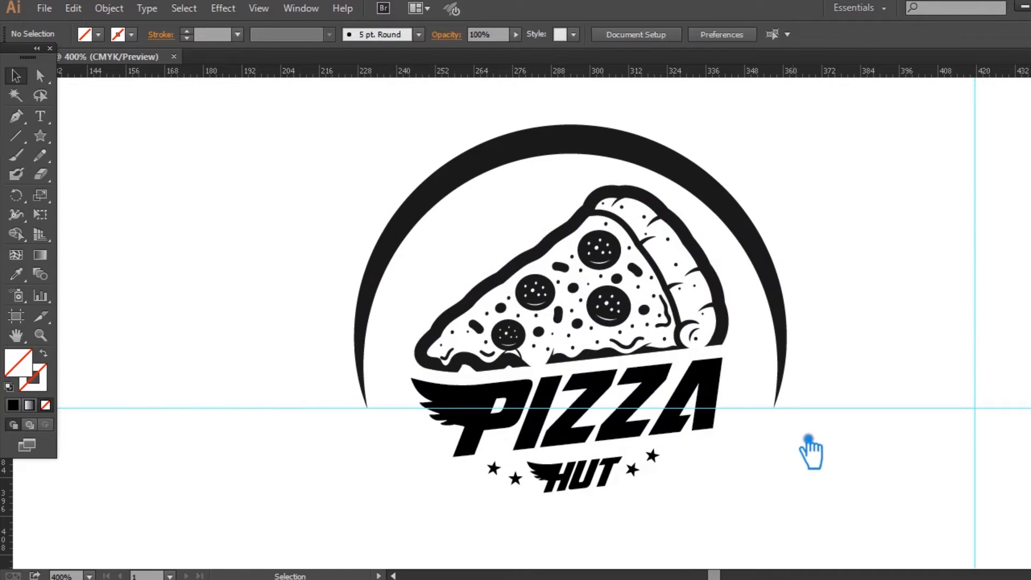
- Hide the guides and nudge the black arch slightly to the right over the logo
{"action": "key", "text": "ctrl+;"}
{"action": "left_click_drag", "start_coordinate": [842, 372], "coordinate": [862, 411]}
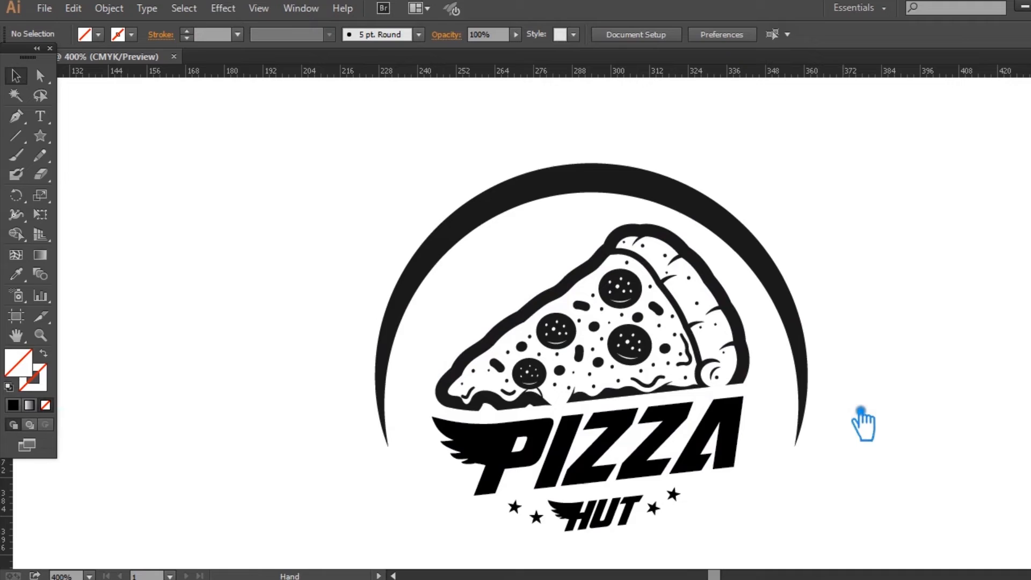
{"action": "left_click", "coordinate": [805, 352]}
{"action": "key", "text": "Right"}
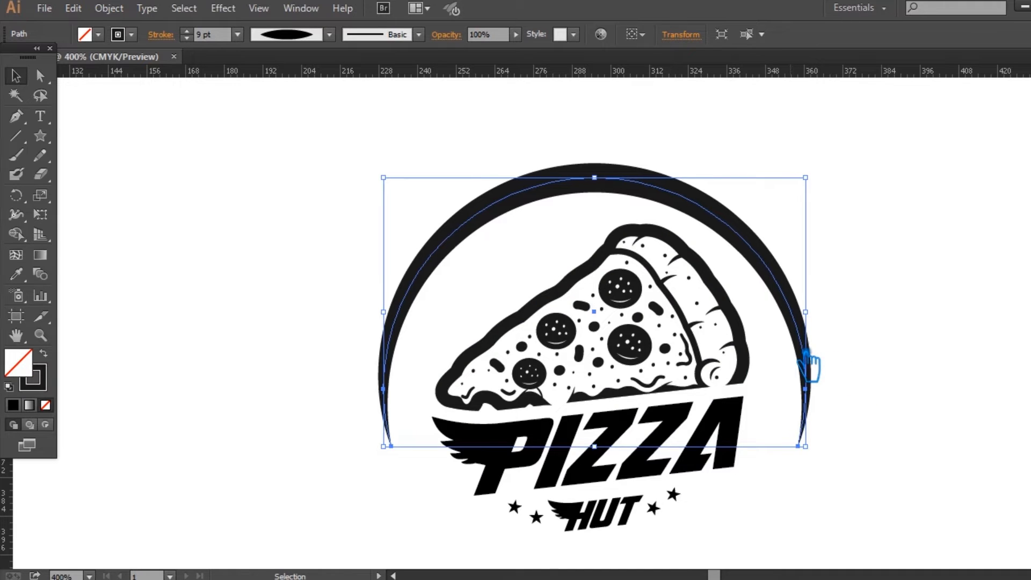
{"action": "left_click", "coordinate": [861, 356]}
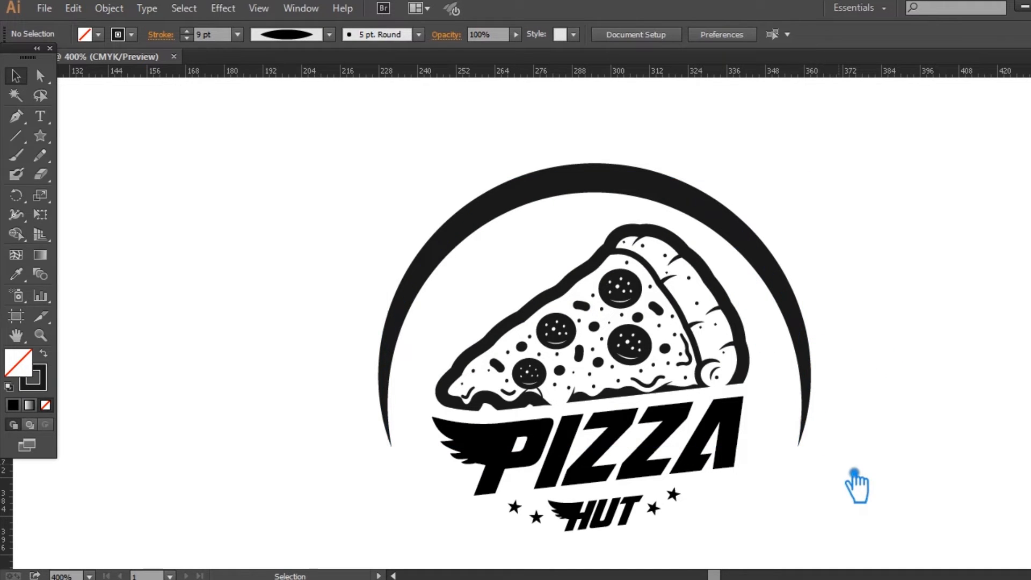
{"action": "scroll", "coordinate": [856, 486], "scroll_direction": "down", "scroll_amount": 2}
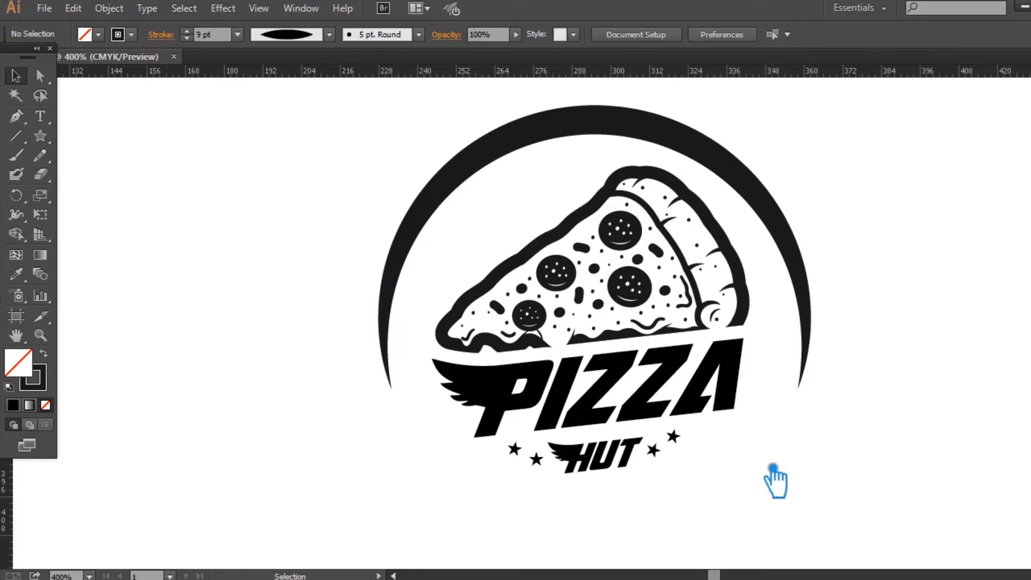
- Ungroup the artwork that joins the pizza slice and the PIZZA lettering with its white backing shape
{"action": "right_click", "coordinate": [548, 475]}
{"action": "left_click", "coordinate": [577, 392]}
{"action": "left_click", "coordinate": [271, 451]}
{"action": "left_click", "coordinate": [537, 443]}
{"action": "left_click", "coordinate": [455, 492]}
{"action": "left_click", "coordinate": [479, 450], "text": "ctrl"}
{"action": "left_click", "coordinate": [446, 450]}
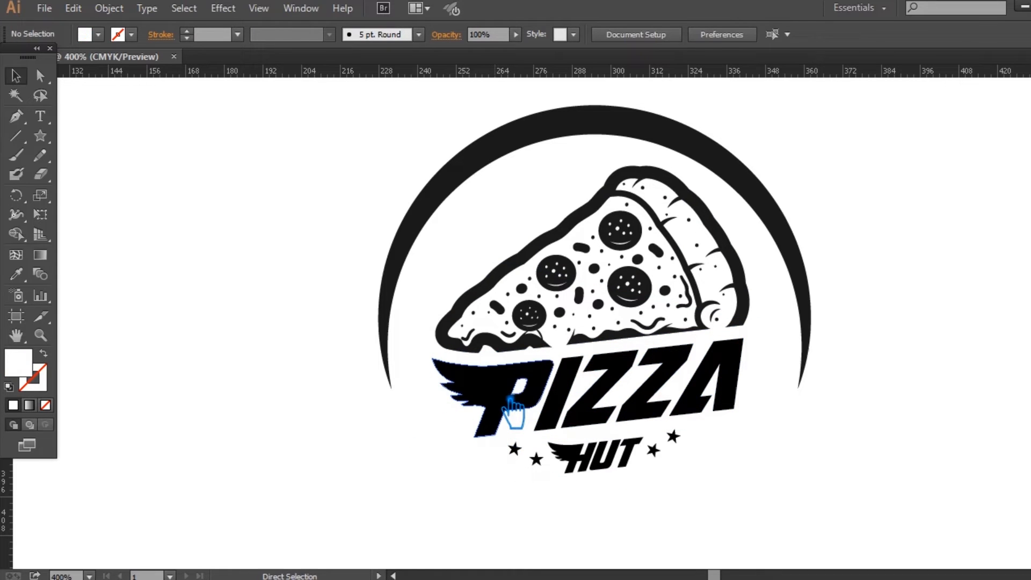
{"action": "left_click", "coordinate": [513, 400], "text": "ctrl"}
{"action": "left_click", "coordinate": [691, 513]}
{"action": "right_click", "coordinate": [621, 382]}
{"action": "left_click", "coordinate": [656, 469]}
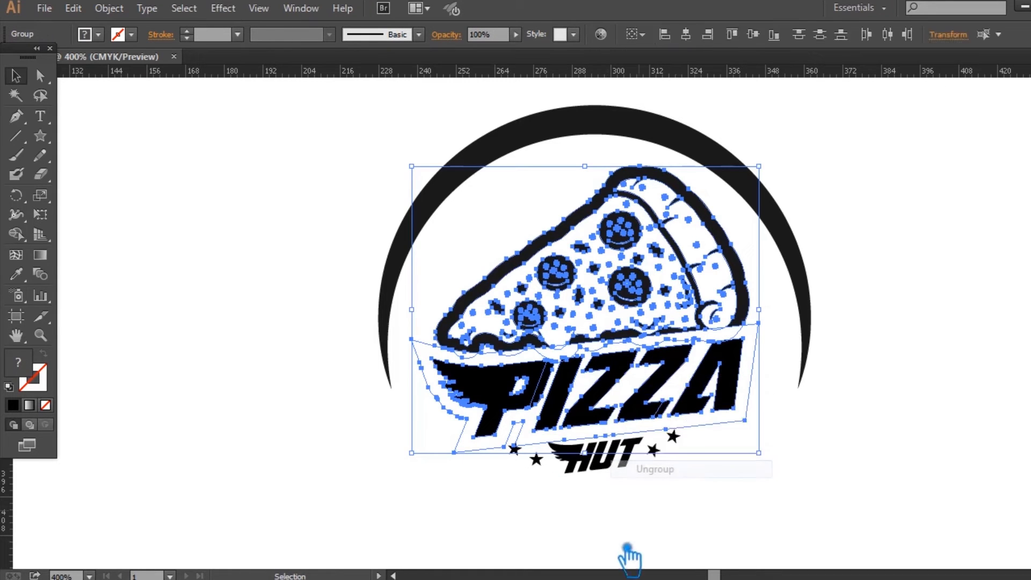
{"action": "left_click", "coordinate": [669, 495]}
{"action": "left_click", "coordinate": [595, 468]}
{"action": "key", "text": "ctrl+shift+o"}
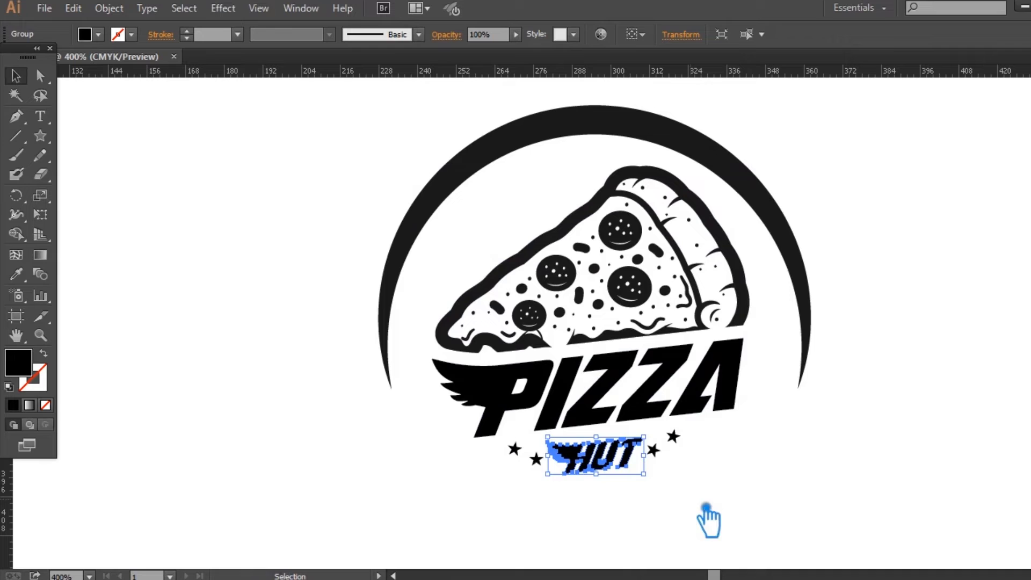
{"action": "left_click", "coordinate": [705, 507]}
- Separate the PIZZA letters from the white offset shape behind them by ungrouping the lettering
{"action": "left_click", "coordinate": [532, 415]}
{"action": "left_click", "coordinate": [593, 518]}
{"action": "left_click", "coordinate": [525, 410]}
{"action": "right_click", "coordinate": [504, 392]}
{"action": "left_click", "coordinate": [360, 499]}
{"action": "right_click", "coordinate": [535, 387]}
{"action": "left_click", "coordinate": [579, 482]}
{"action": "left_click", "coordinate": [414, 469]}
{"action": "left_click", "coordinate": [485, 450]}
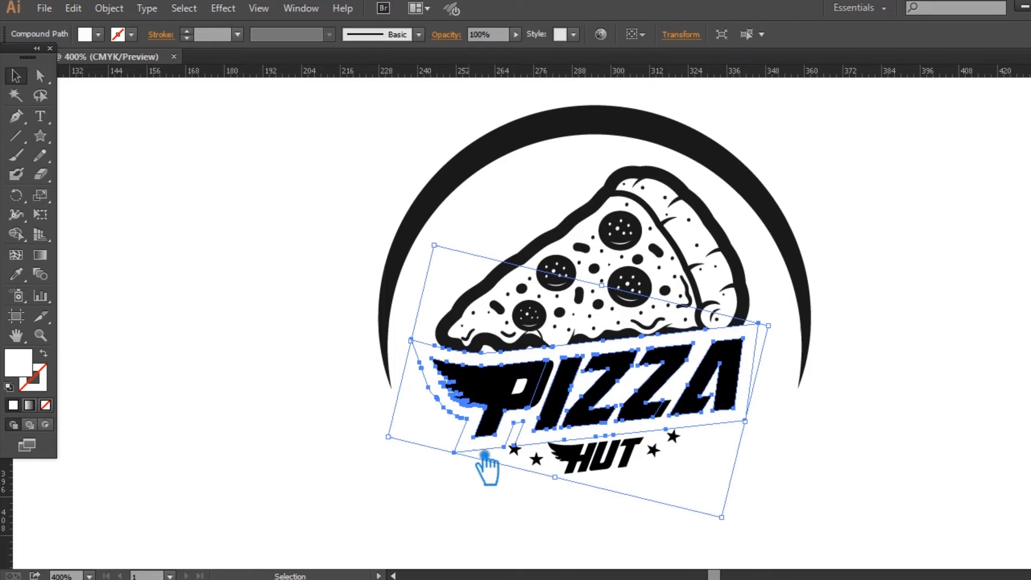
- Fill the PIZZA letters with a bright orange
{"action": "left_click", "coordinate": [514, 397]}
{"action": "double_click", "coordinate": [18, 363]}
{"action": "left_click", "coordinate": [368, 344]}
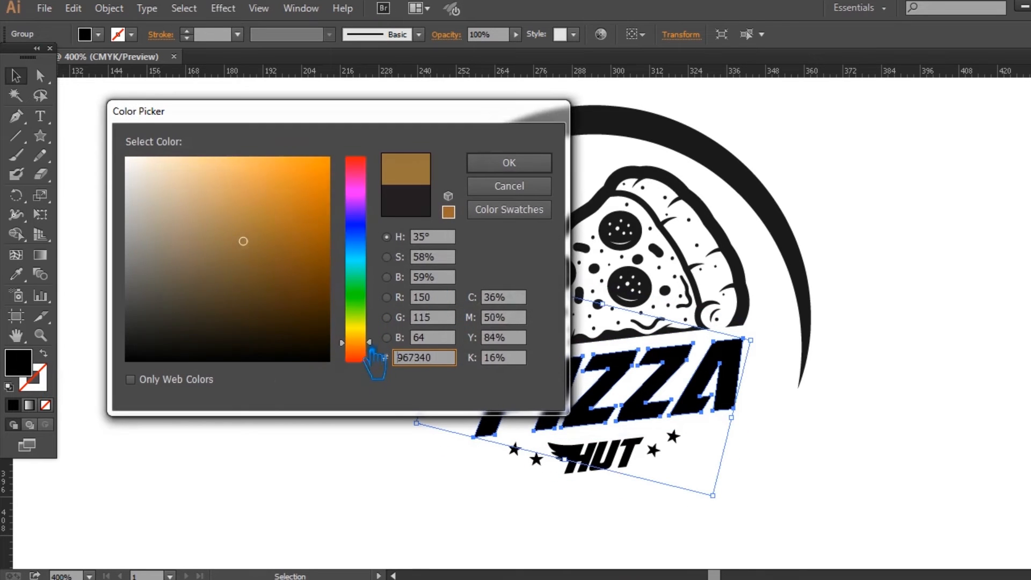
{"action": "left_click_drag", "start_coordinate": [299, 231], "coordinate": [306, 170]}
{"action": "left_click", "coordinate": [509, 162]}
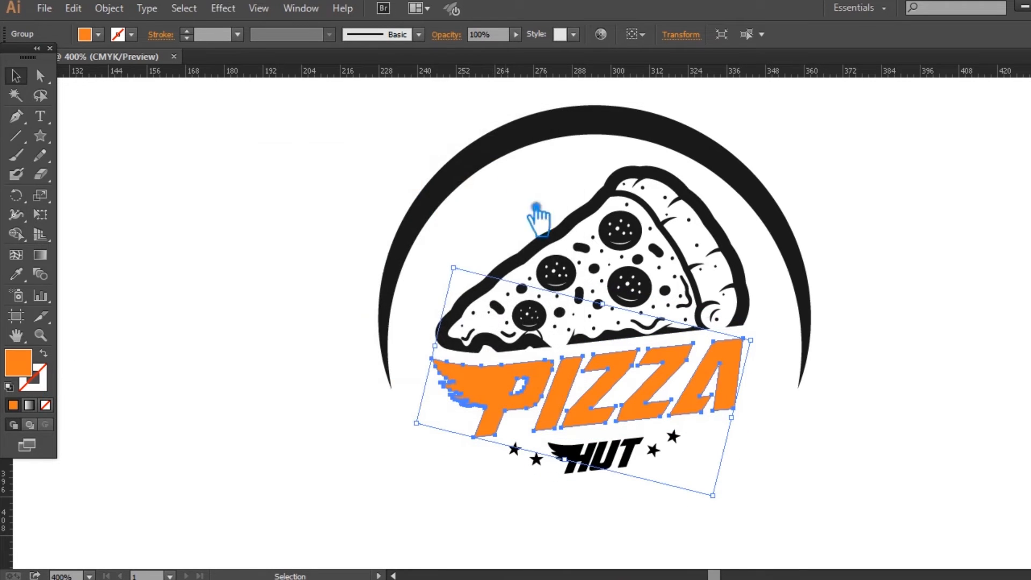
{"action": "left_click", "coordinate": [847, 411]}
- Fill the offset shape behind PIZZA with a dark brown derived from the letters' sampled orange
{"action": "left_click", "coordinate": [478, 436]}
{"action": "key", "text": "i"}
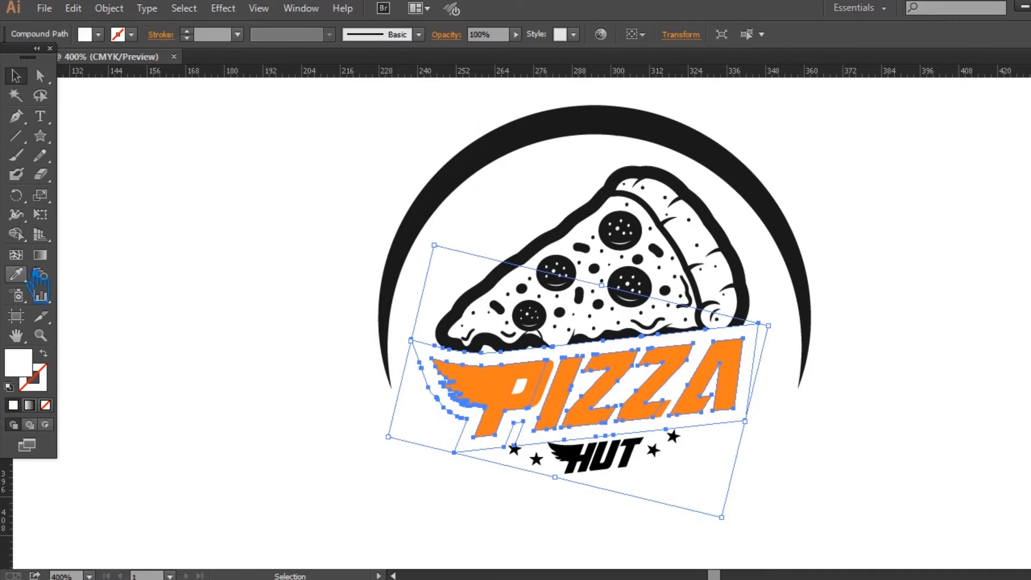
{"action": "left_click", "coordinate": [520, 396]}
{"action": "double_click", "coordinate": [18, 363]}
{"action": "left_click_drag", "start_coordinate": [319, 266], "coordinate": [307, 275]}
{"action": "left_click", "coordinate": [509, 162]}
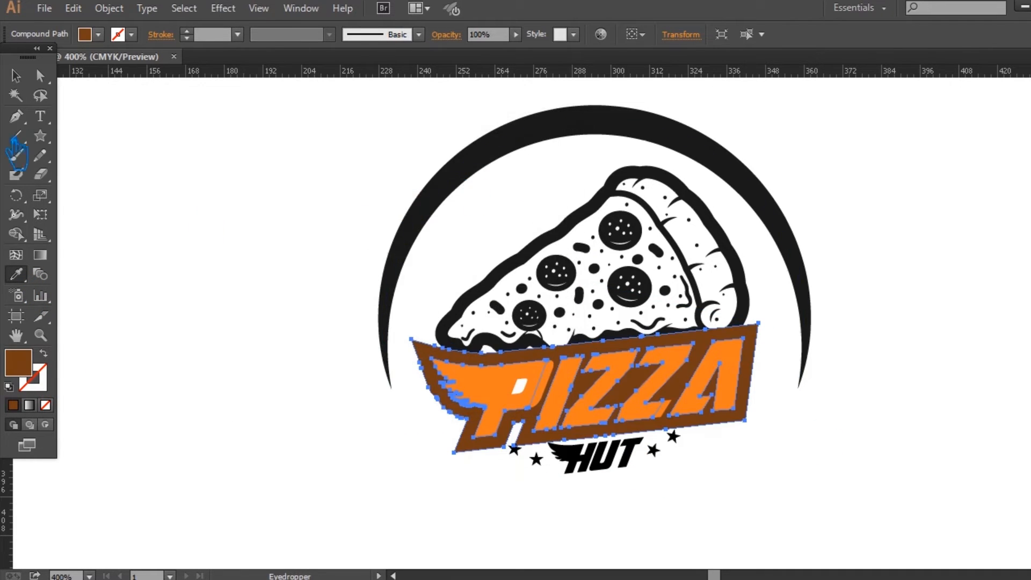
{"action": "left_click", "coordinate": [16, 75]}
{"action": "left_click", "coordinate": [149, 166]}
{"action": "left_click", "coordinate": [536, 398]}
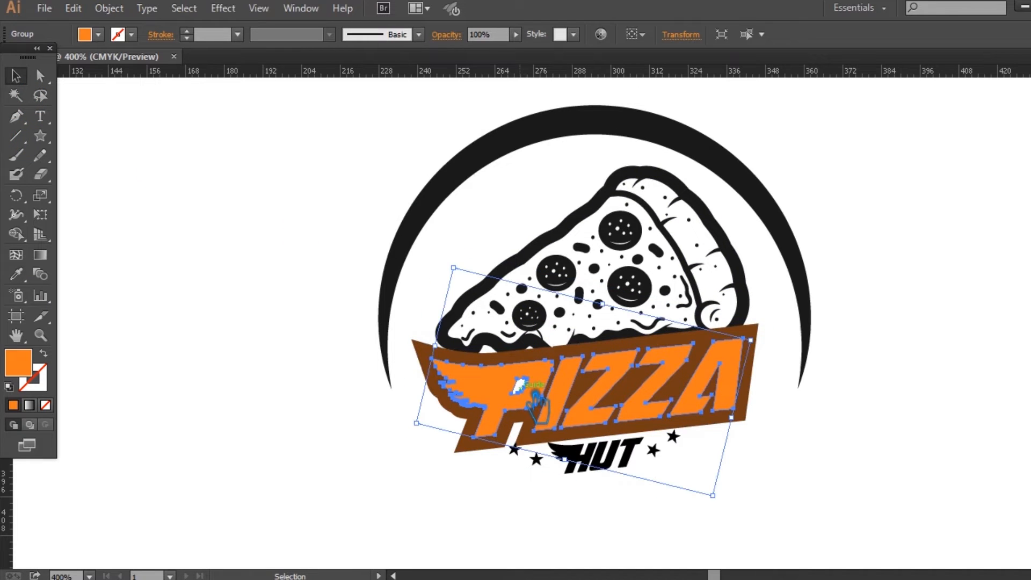
{"action": "left_click", "coordinate": [875, 442]}
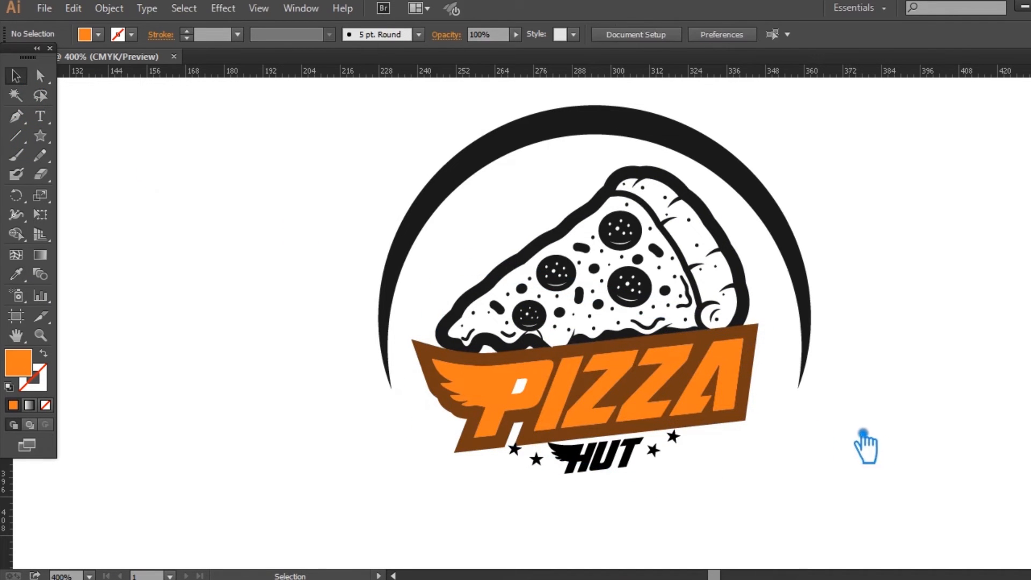
- Delete the orange PIZZA letters from the brown backing shape
{"action": "scroll", "coordinate": [537, 417], "scroll_direction": "left", "scroll_amount": 5}
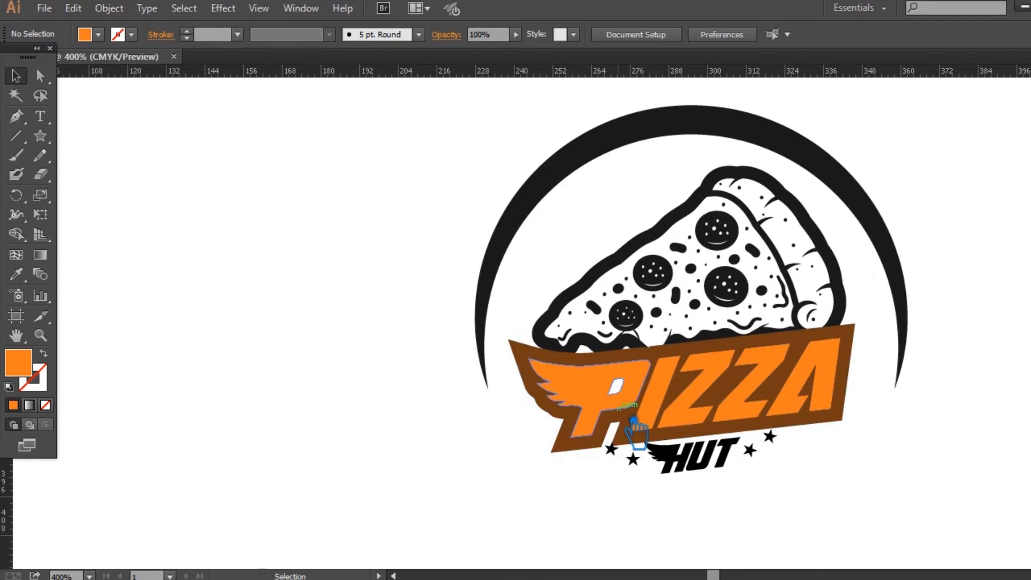
{"action": "scroll", "coordinate": [637, 419], "scroll_direction": "up", "scroll_amount": 2}
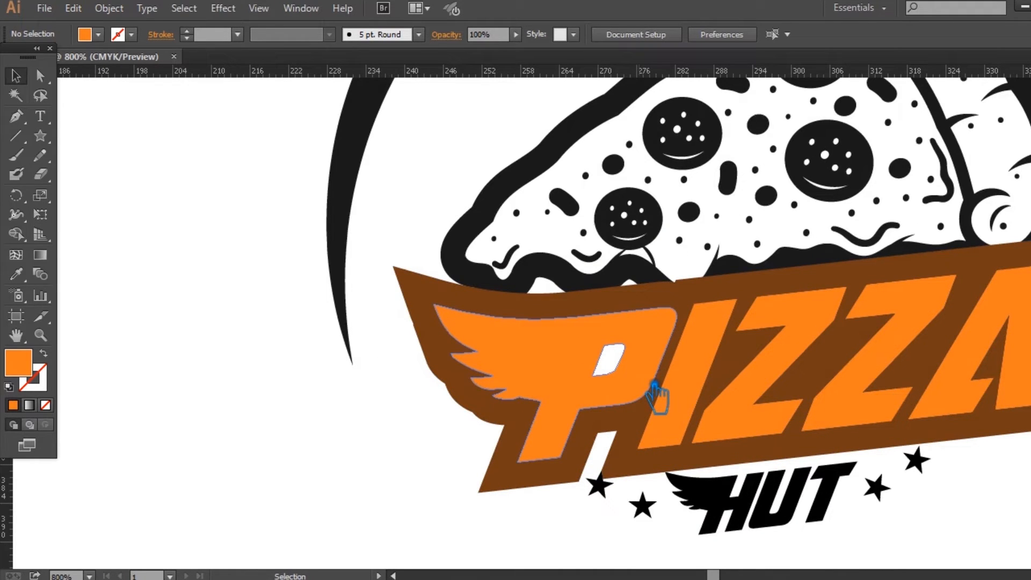
{"action": "left_click", "coordinate": [652, 387]}
{"action": "key", "text": "a"}
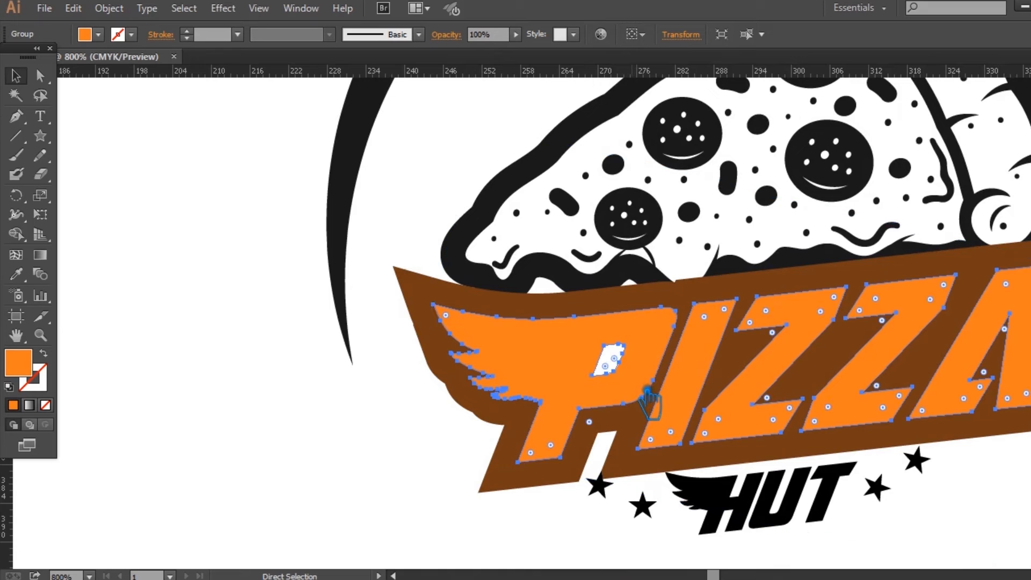
{"action": "key", "text": "Delete"}
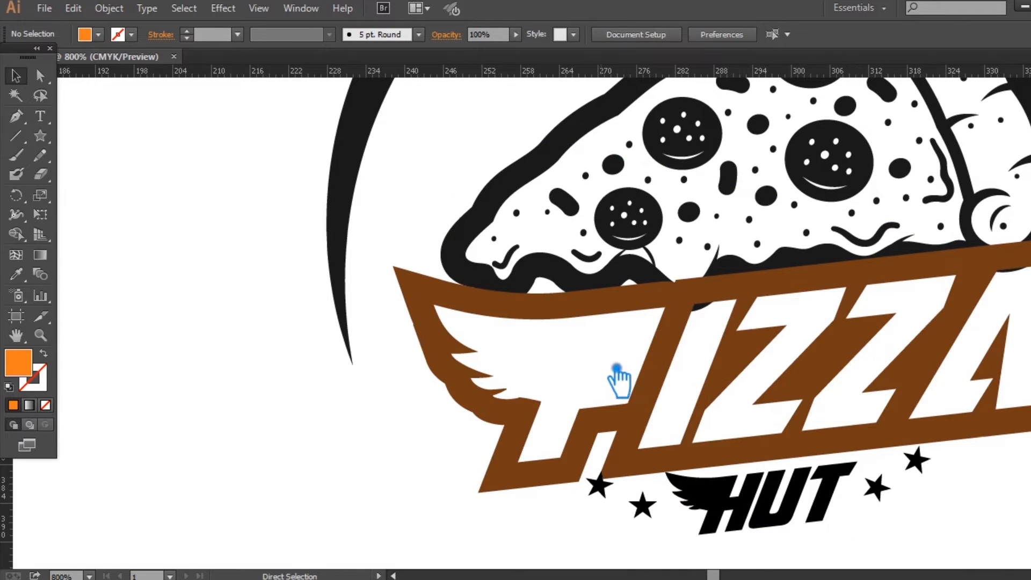
{"action": "key", "text": "v"}
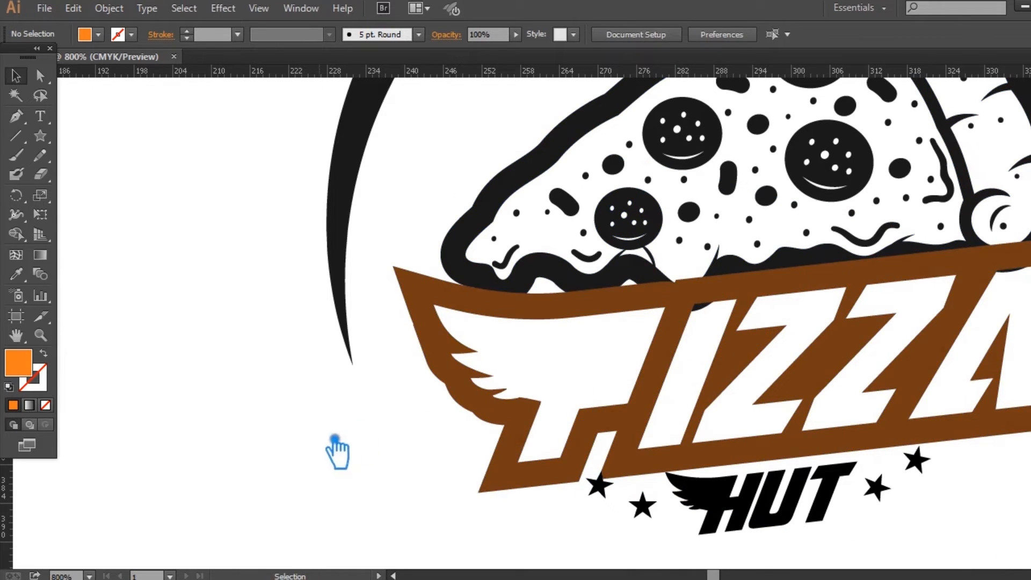
- Recolour the pizza slice's outline path with the brown sampled from the PIZZA backing shape
{"action": "scroll", "coordinate": [336, 449], "scroll_direction": "down", "scroll_amount": 3}
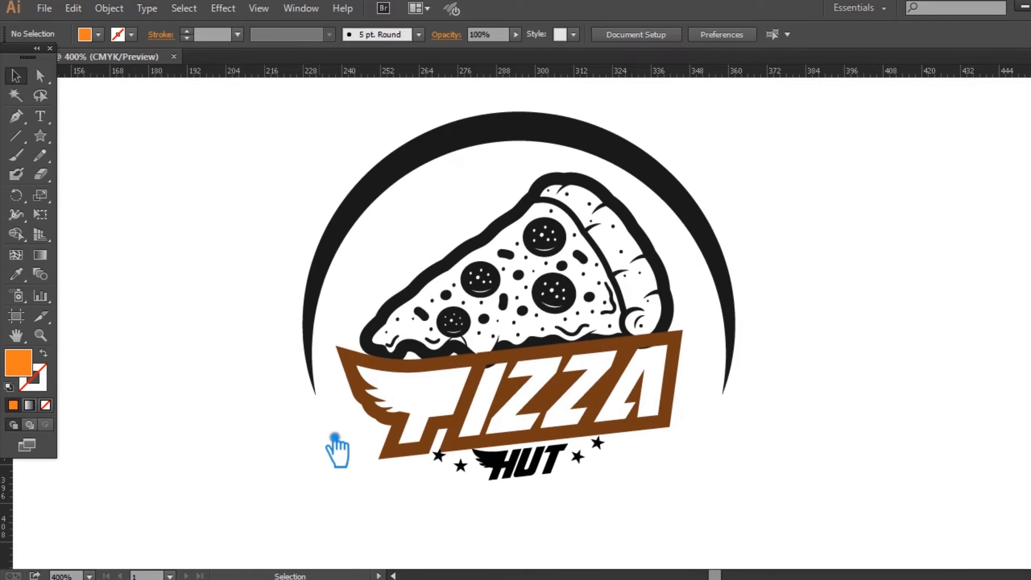
{"action": "left_click", "coordinate": [554, 354]}
{"action": "key", "text": "a"}
{"action": "left_click", "coordinate": [555, 346]}
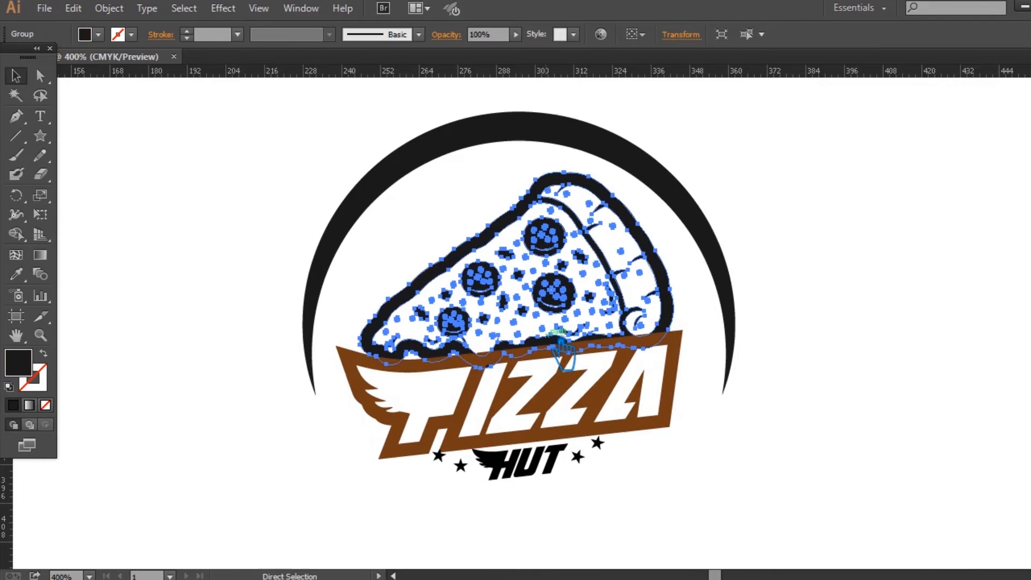
{"action": "left_click", "coordinate": [714, 333]}
{"action": "left_click", "coordinate": [681, 293]}
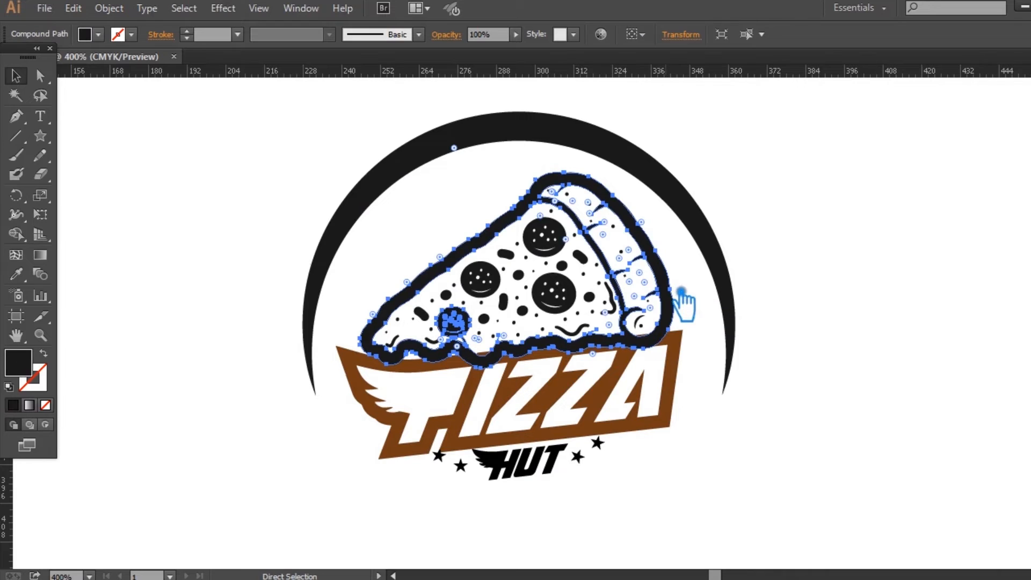
{"action": "left_click", "coordinate": [19, 273]}
{"action": "left_click", "coordinate": [369, 399]}
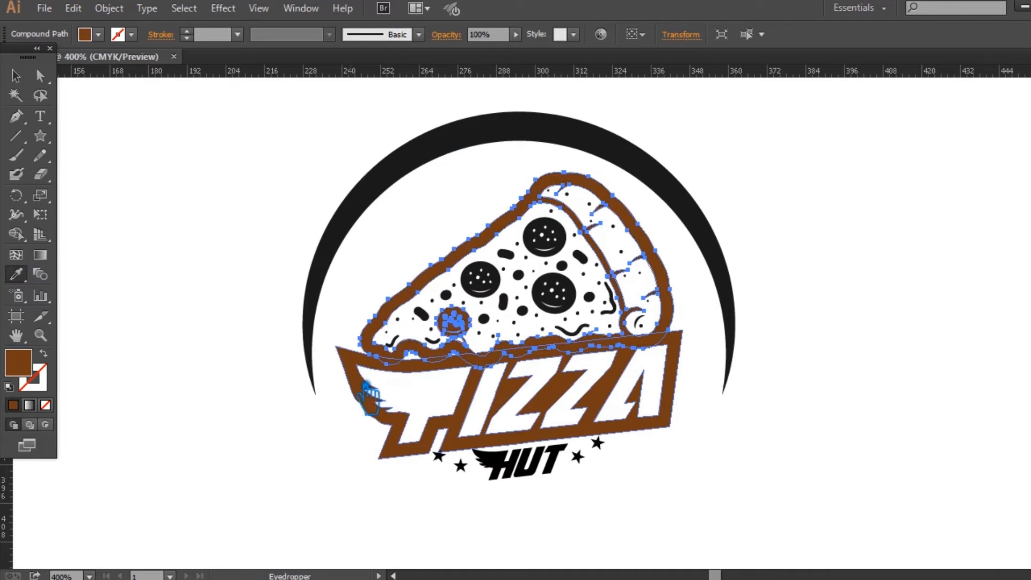
{"action": "left_click", "coordinate": [137, 152]}
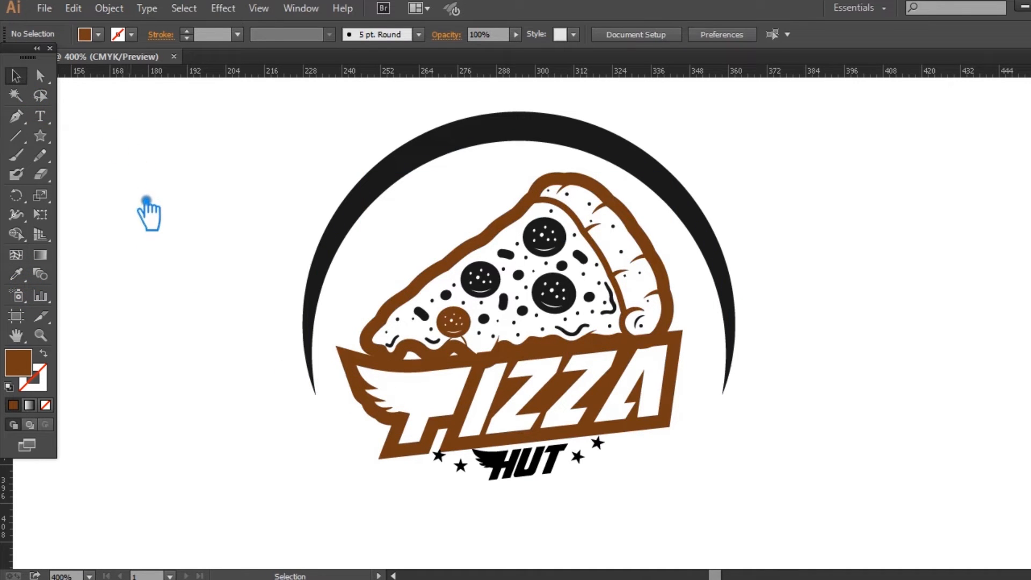
- Fill the entire pizza slice group, including outline and toppings, with a lighter orange based on the sampled brown
{"action": "left_click", "coordinate": [584, 295]}
{"action": "left_click", "coordinate": [17, 274]}
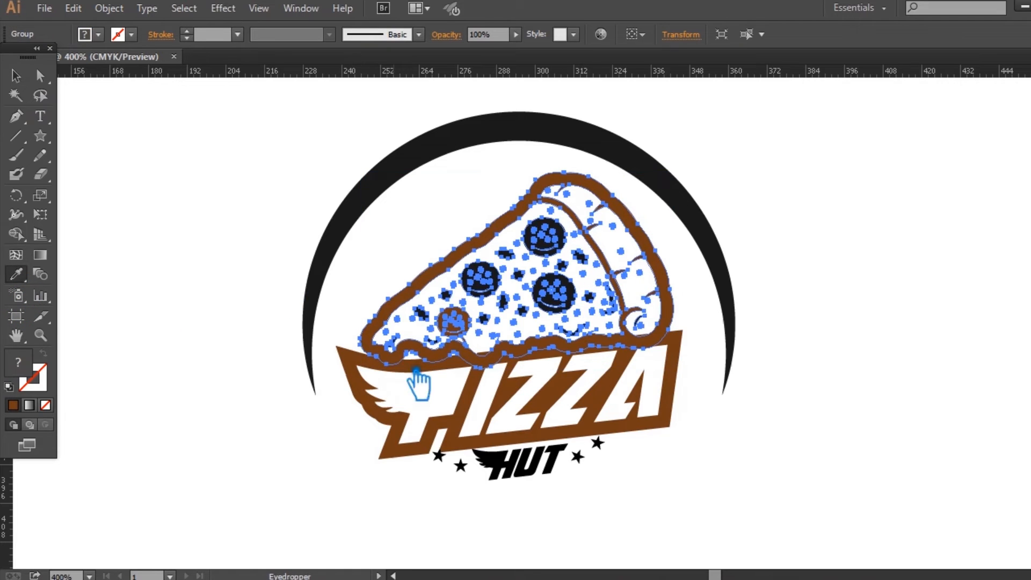
{"action": "left_click", "coordinate": [372, 383]}
{"action": "double_click", "coordinate": [18, 362]}
{"action": "left_click_drag", "start_coordinate": [315, 288], "coordinate": [297, 217]}
{"action": "left_click", "coordinate": [509, 162]}
{"action": "key", "text": "v"}
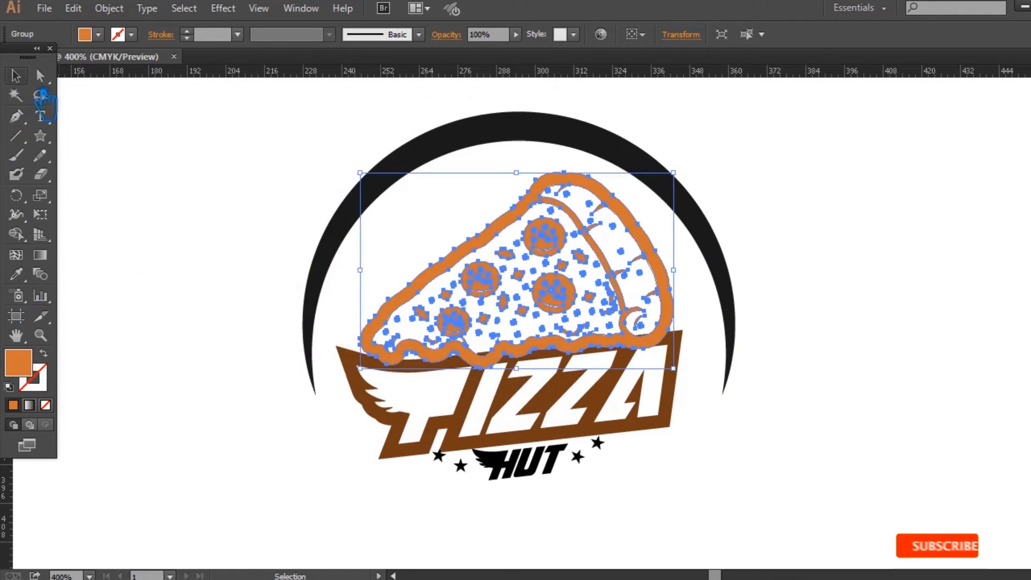
{"action": "left_click", "coordinate": [160, 177]}
{"action": "left_click", "coordinate": [607, 435]}
{"action": "left_click", "coordinate": [799, 411]}
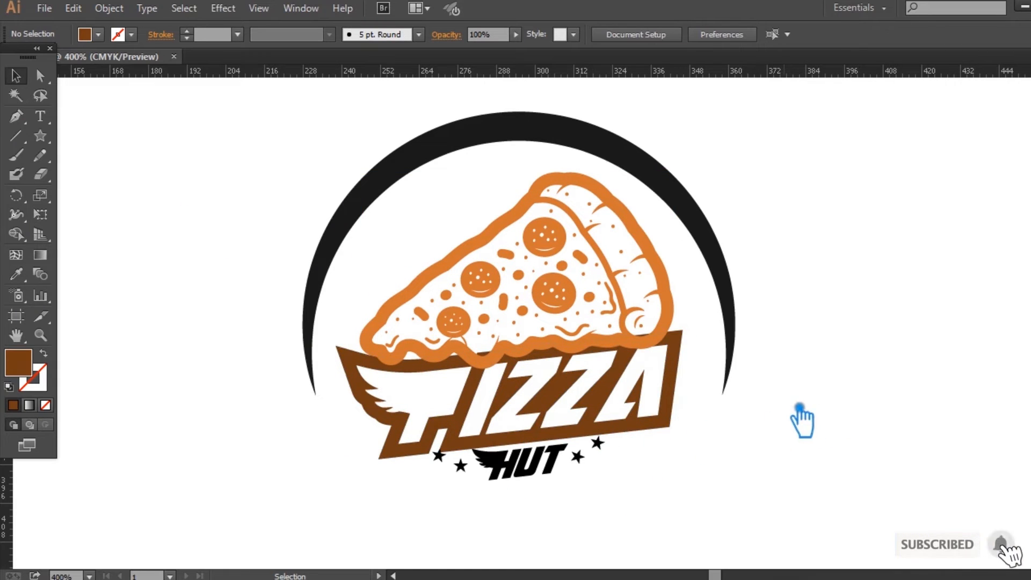
- Move the stars on both sides of HUT down, clear of the brown PIZZA backing
{"action": "left_click", "coordinate": [438, 456]}
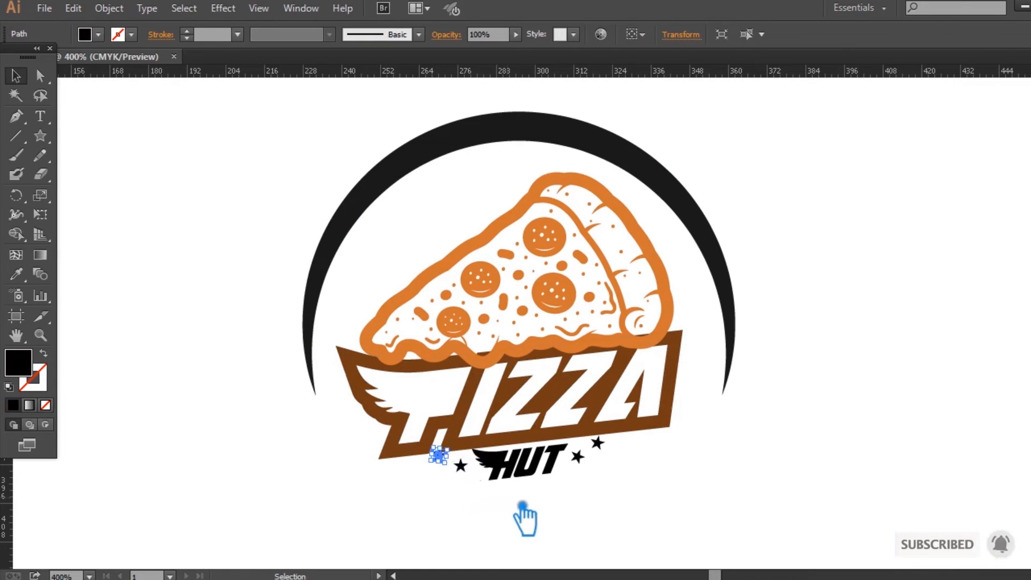
{"action": "key", "text": "Down"}
{"action": "key", "text": "Down"}
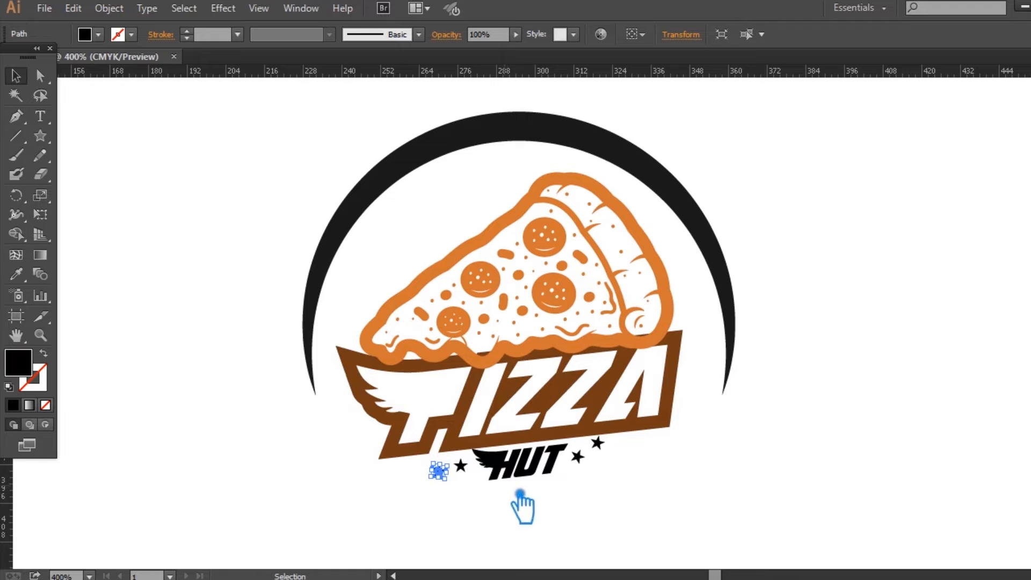
{"action": "left_click_drag", "start_coordinate": [520, 493], "coordinate": [589, 474]}
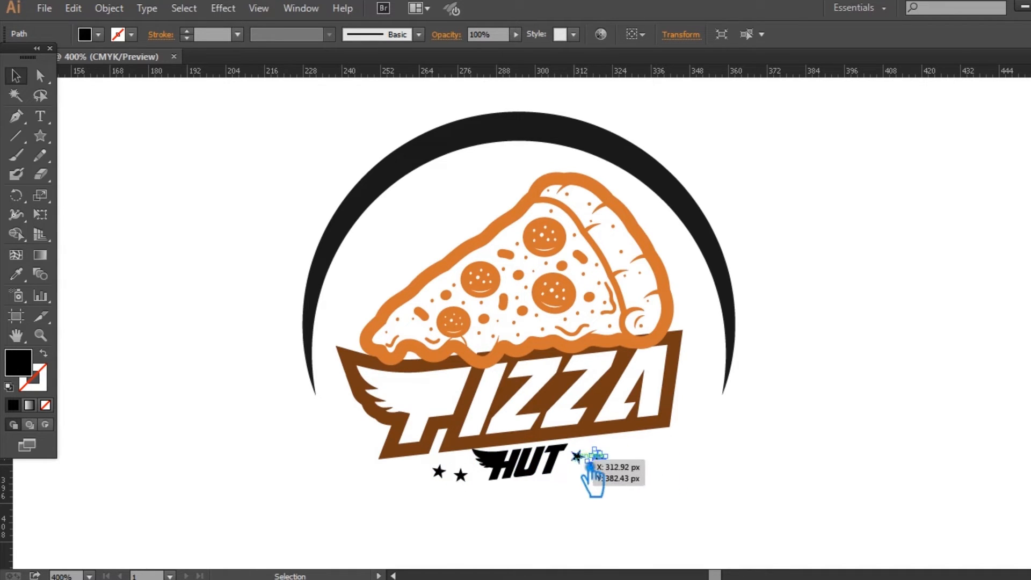
{"action": "left_click", "coordinate": [782, 475]}
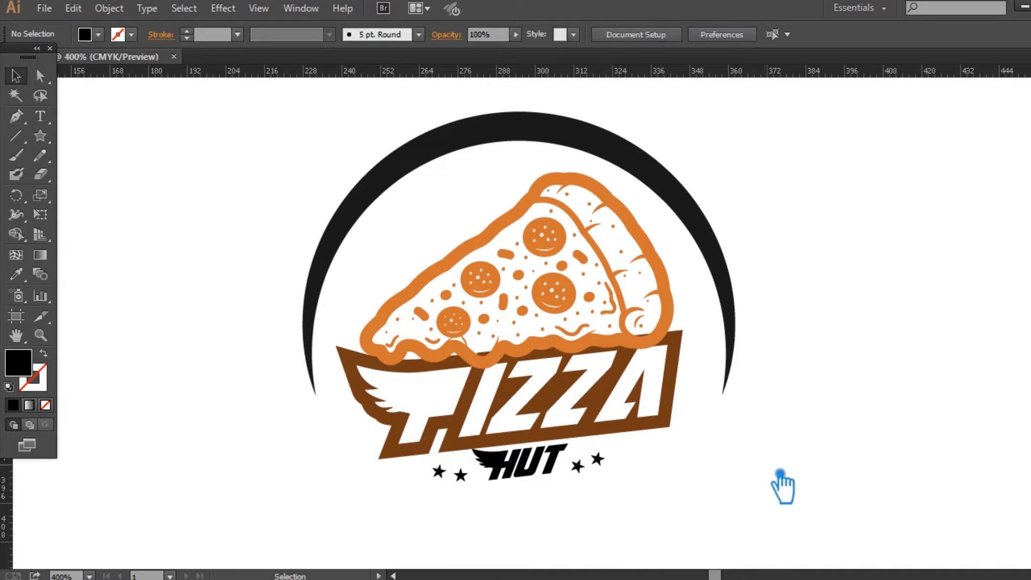
- Arrange the two stars before HUT in a level row and delete the two stars after it
{"action": "left_click_drag", "start_coordinate": [462, 475], "coordinate": [482, 489]}
{"action": "left_click", "coordinate": [539, 516]}
{"action": "left_click", "coordinate": [535, 502]}
{"action": "left_click_drag", "start_coordinate": [619, 499], "coordinate": [578, 461]}
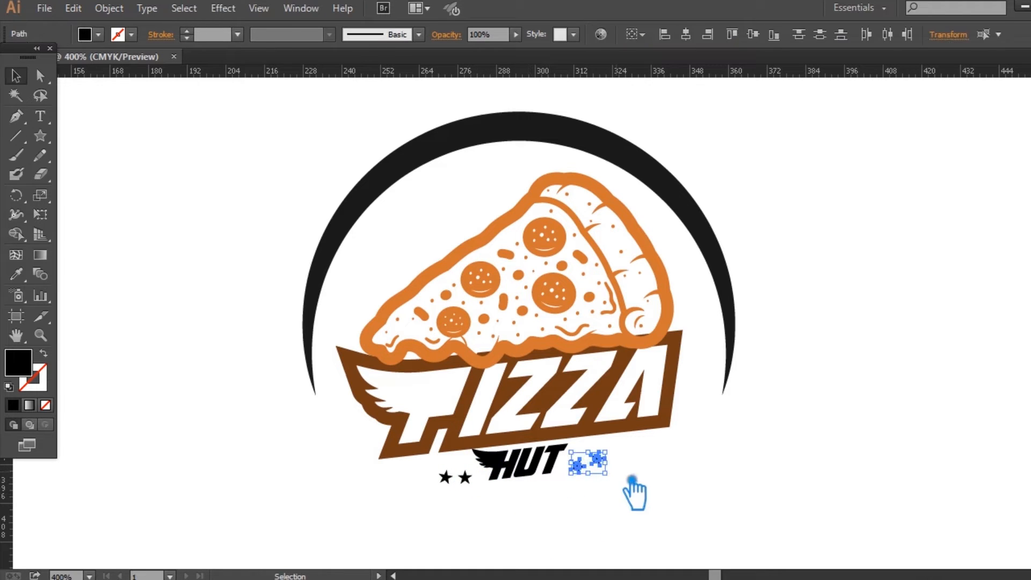
{"action": "key", "text": "Delete"}
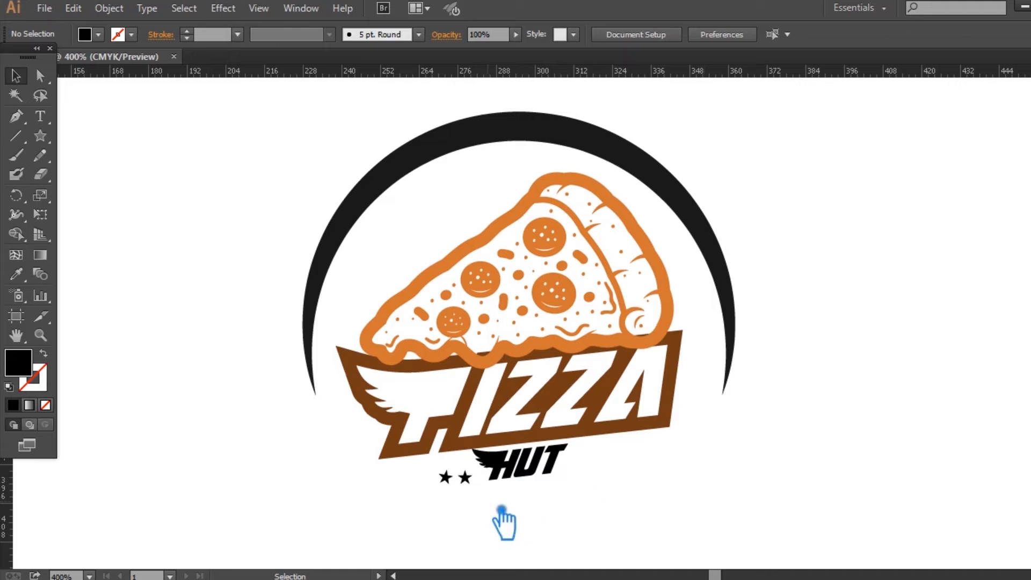
- Make a row of three stars before HUT, aligned along their bottom edges and evenly spaced horizontally
{"action": "left_click_drag", "start_coordinate": [501, 509], "coordinate": [427, 476]}
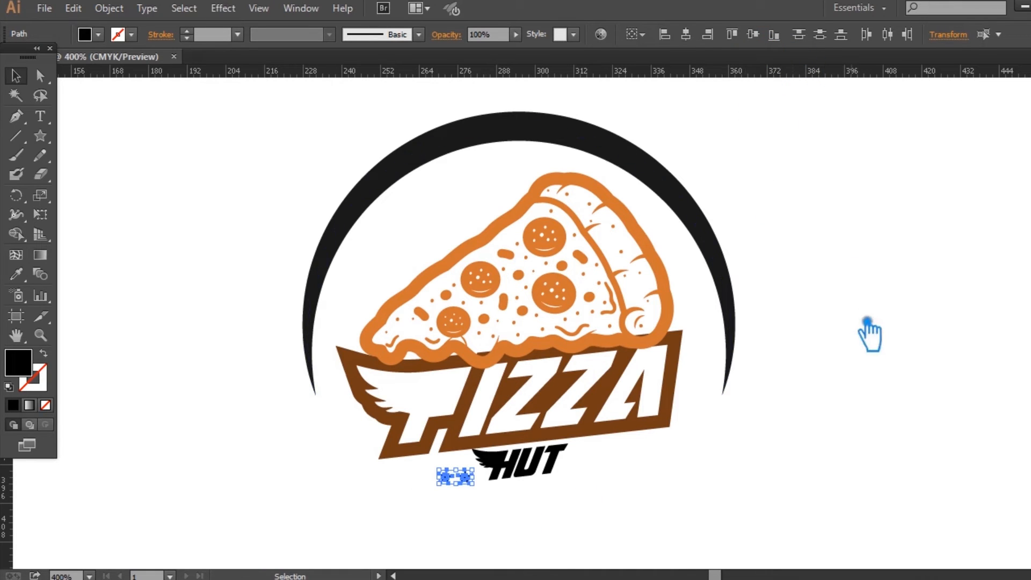
{"action": "left_click", "coordinate": [527, 516]}
{"action": "mouse_move", "coordinate": [454, 475]}
{"action": "left_mouse_down"}
{"action": "mouse_move", "coordinate": [444, 484]}
{"action": "mouse_move", "coordinate": [454, 489]}
{"action": "mouse_move", "coordinate": [433, 477]}
{"action": "mouse_move", "coordinate": [448, 472]}
{"action": "left_mouse_up"}
{"action": "left_click", "coordinate": [452, 474], "text": "shift"}
{"action": "left_click", "coordinate": [471, 474], "text": "shift"}
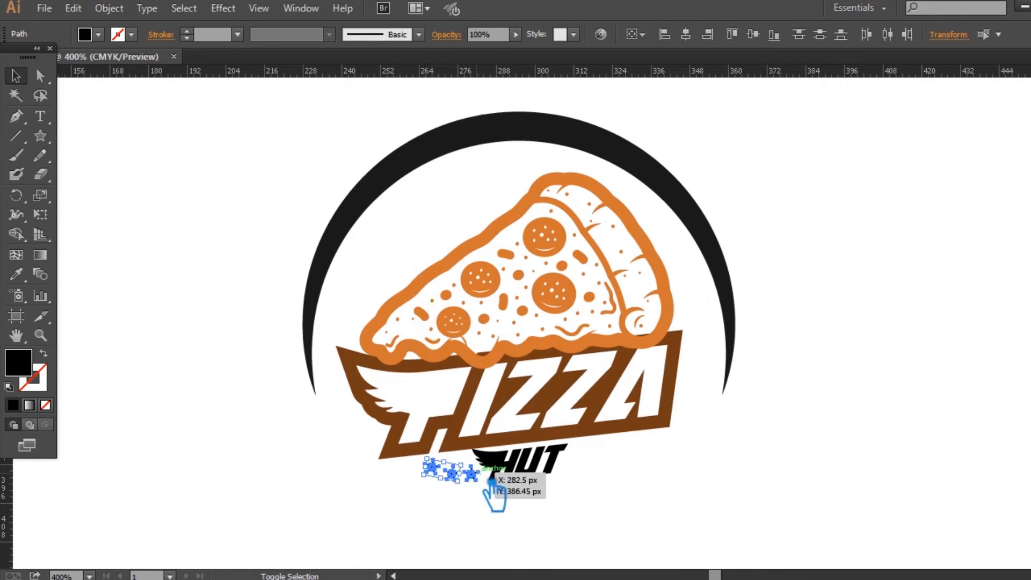
{"action": "left_click", "coordinate": [774, 35]}
{"action": "left_click", "coordinate": [887, 34]}
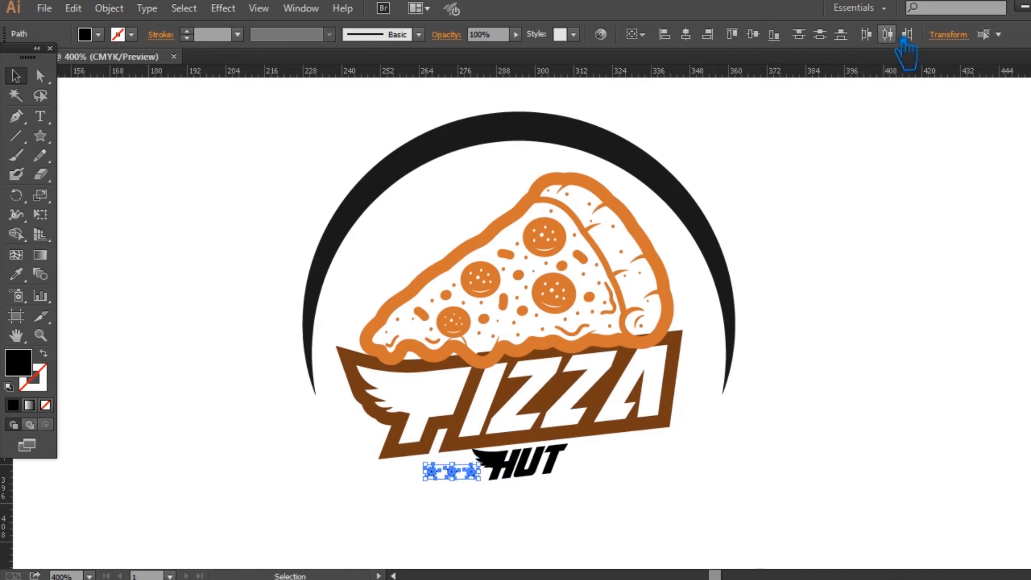
- Copy the three-star row to the other side of HUT and raise the copy slightly to suit the lettering's slope
{"action": "left_click", "coordinate": [618, 502]}
{"action": "left_click_drag", "start_coordinate": [471, 475], "coordinate": [608, 477]}
{"action": "left_click", "coordinate": [691, 488]}
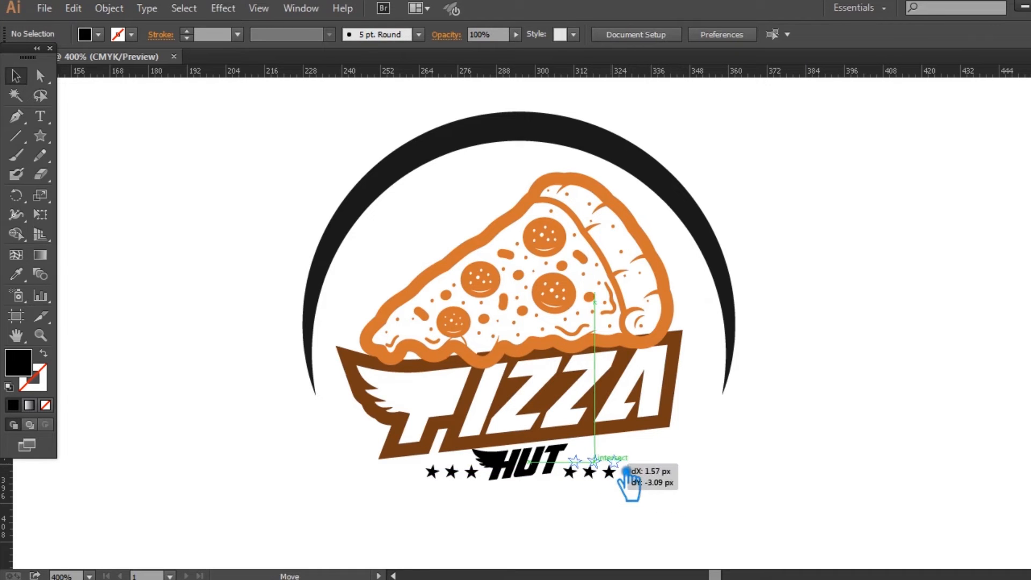
{"action": "left_click_drag", "start_coordinate": [625, 471], "coordinate": [626, 471]}
{"action": "left_click", "coordinate": [732, 475]}
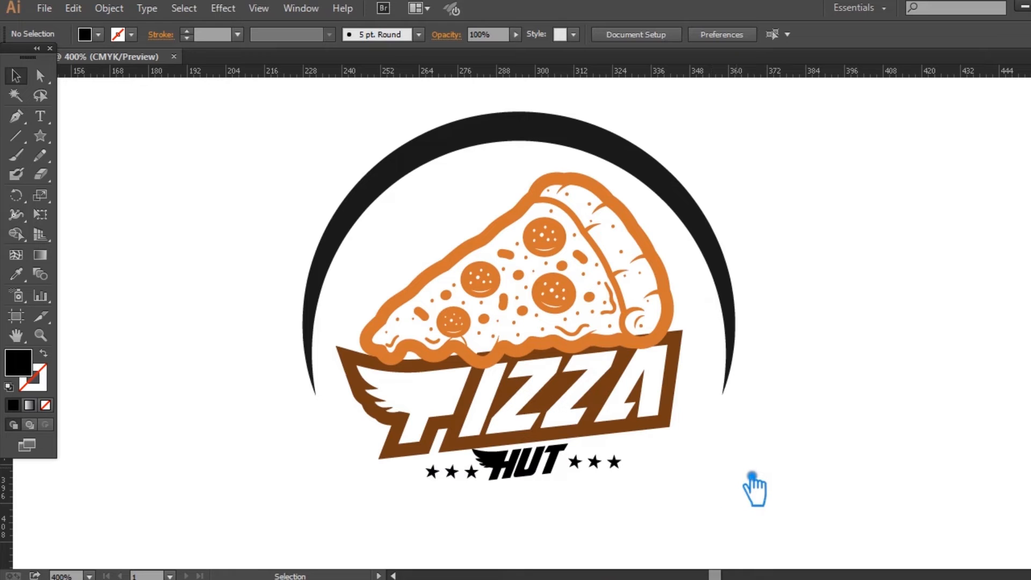
- Nudge the pizza slice group slightly upward from the PIZZA backing shape
{"action": "left_click", "coordinate": [559, 354]}
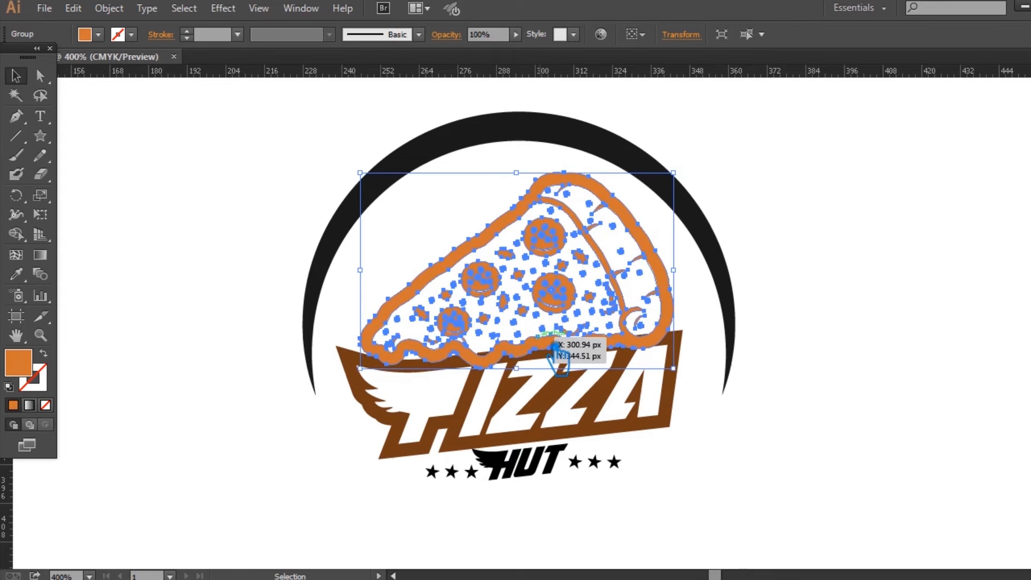
{"action": "left_click", "coordinate": [917, 359]}
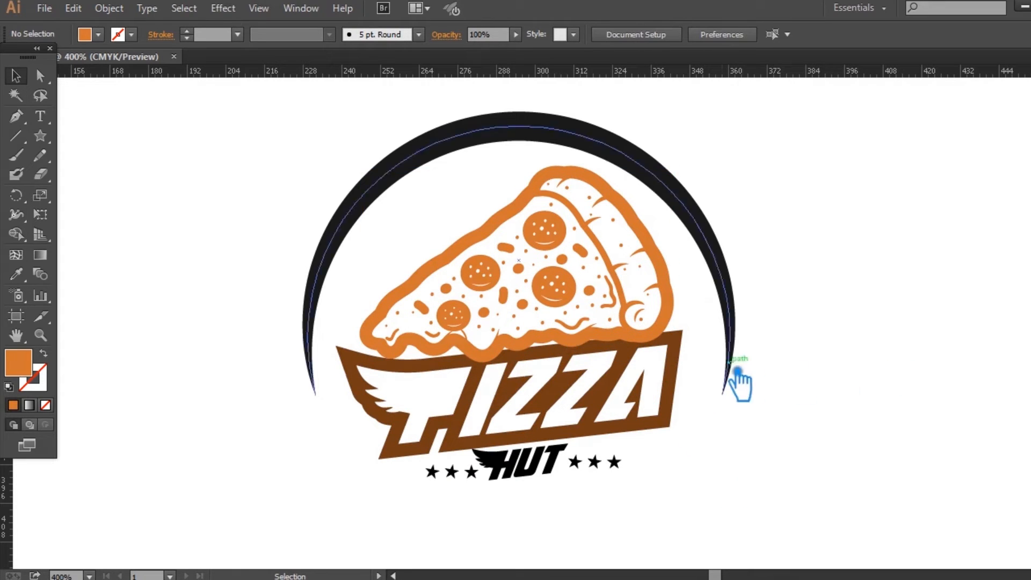
{"action": "left_click", "coordinate": [679, 419]}
{"action": "left_click", "coordinate": [841, 407]}
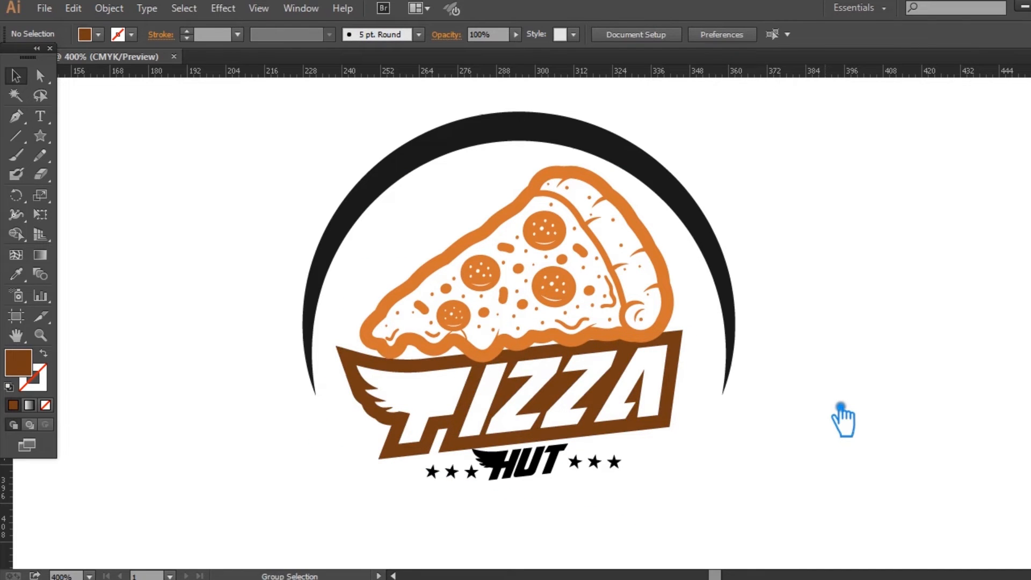
- Paste the PIZZA lettering in front and recolour its backing shape with the orange sampled from the pizza slice
{"action": "key", "text": "ctrl+f"}
{"action": "left_click", "coordinate": [823, 394]}
{"action": "left_click", "coordinate": [348, 376]}
{"action": "left_click", "coordinate": [16, 274]}
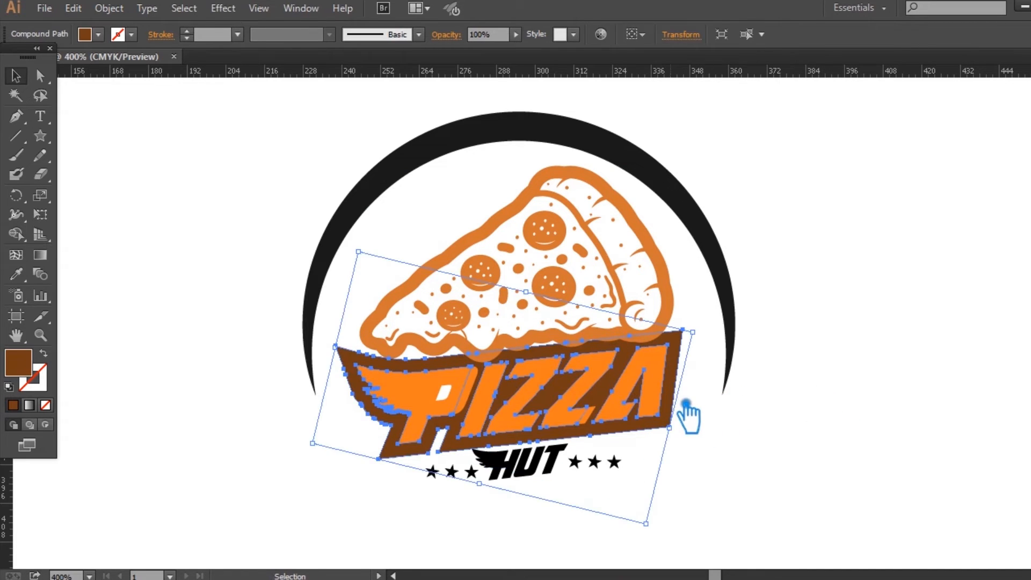
{"action": "left_click", "coordinate": [394, 277]}
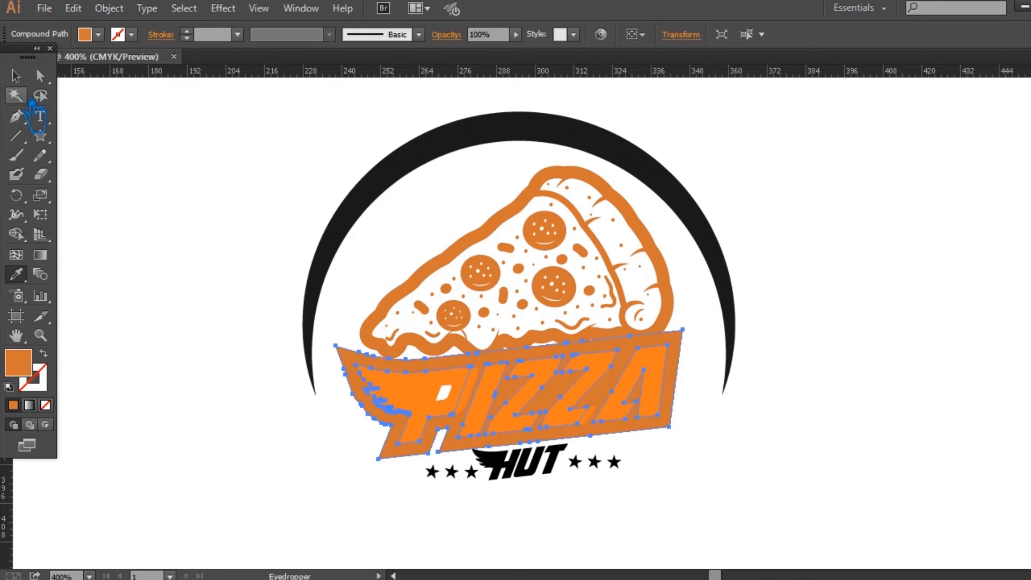
- Recolour the pasted PIZZA lettering with white sampled from the artwork
{"action": "left_click", "coordinate": [16, 76]}
{"action": "left_click", "coordinate": [166, 145]}
{"action": "left_click", "coordinate": [422, 409]}
{"action": "left_click", "coordinate": [16, 273]}
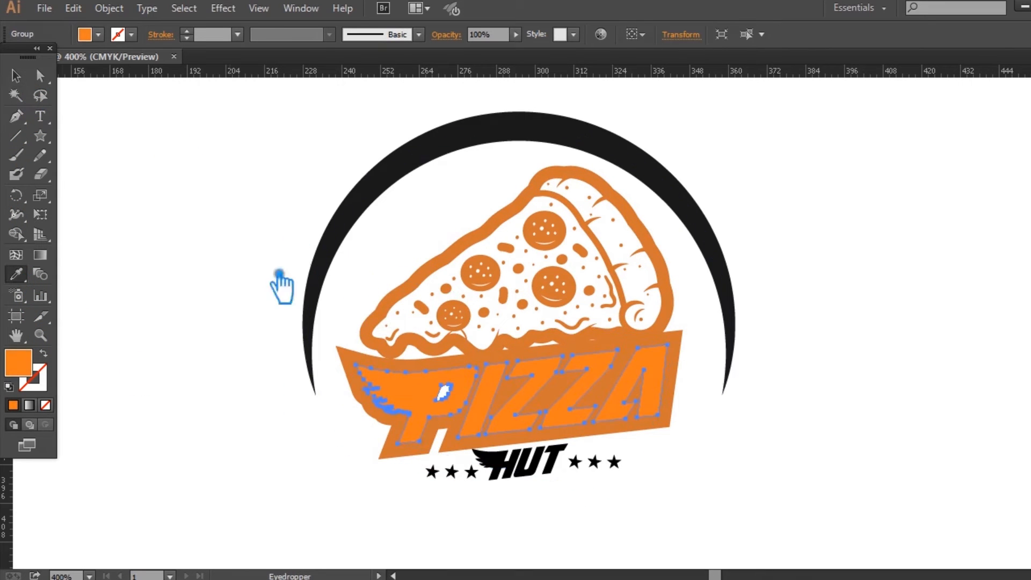
{"action": "left_click", "coordinate": [438, 234]}
{"action": "left_click", "coordinate": [16, 75]}
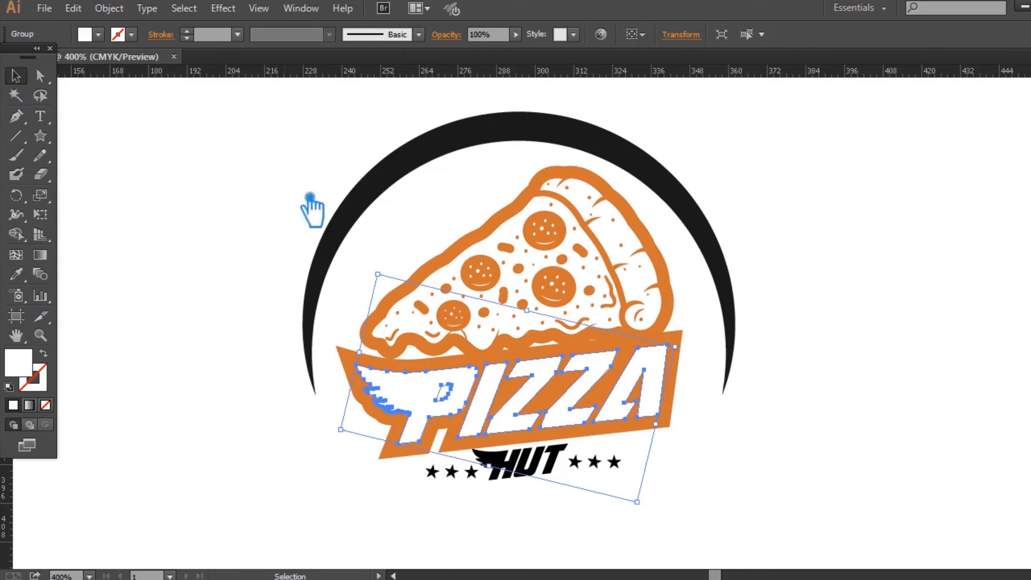
{"action": "left_click", "coordinate": [153, 358]}
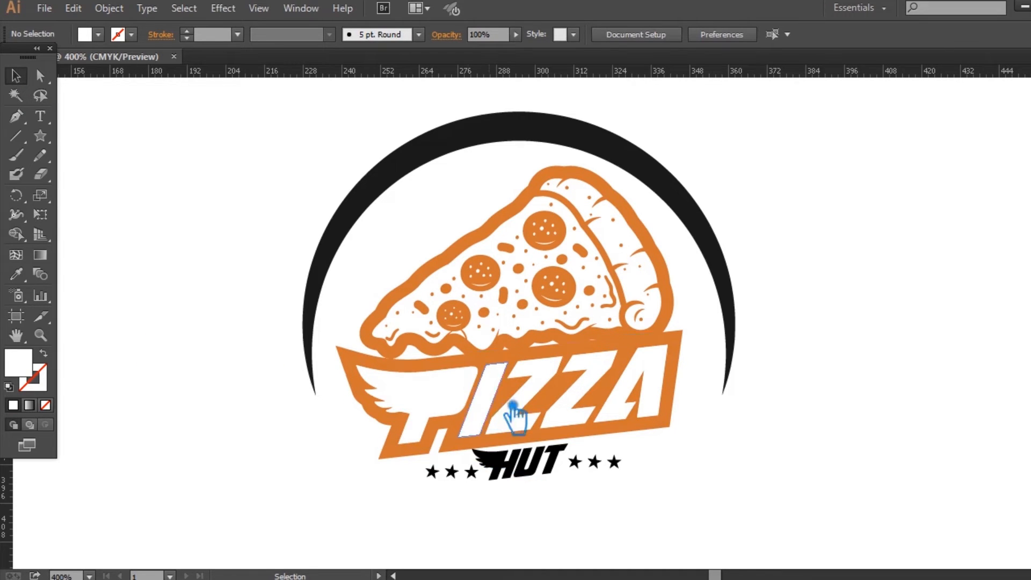
- Try the arch's black on the PIZZA lettering and cut the lettering out of the artwork
{"action": "left_click", "coordinate": [467, 410]}
{"action": "key", "text": "i"}
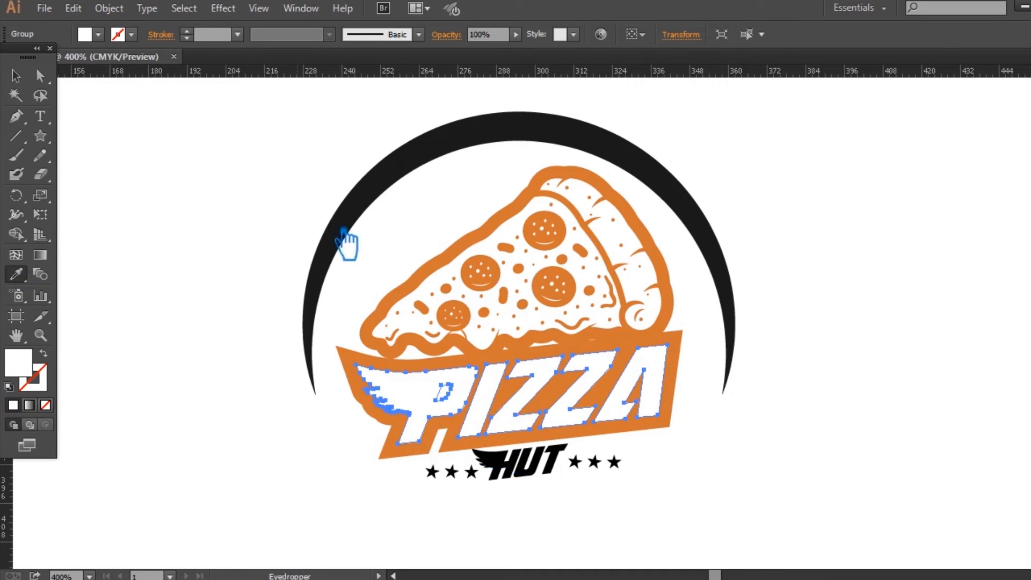
{"action": "left_click", "coordinate": [376, 203]}
{"action": "left_click", "coordinate": [44, 354]}
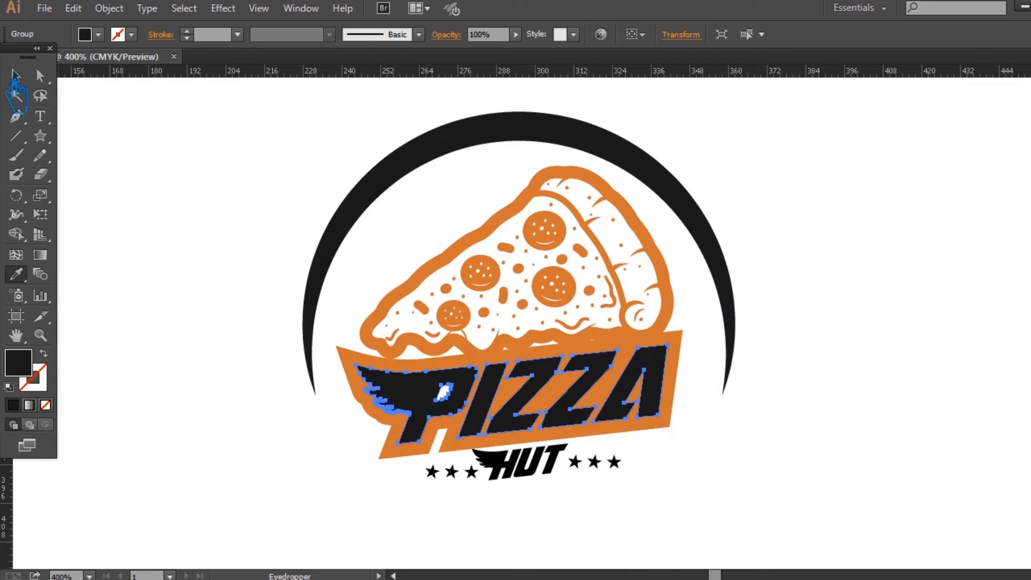
{"action": "left_click", "coordinate": [17, 78]}
{"action": "key", "text": "ctrl+x"}
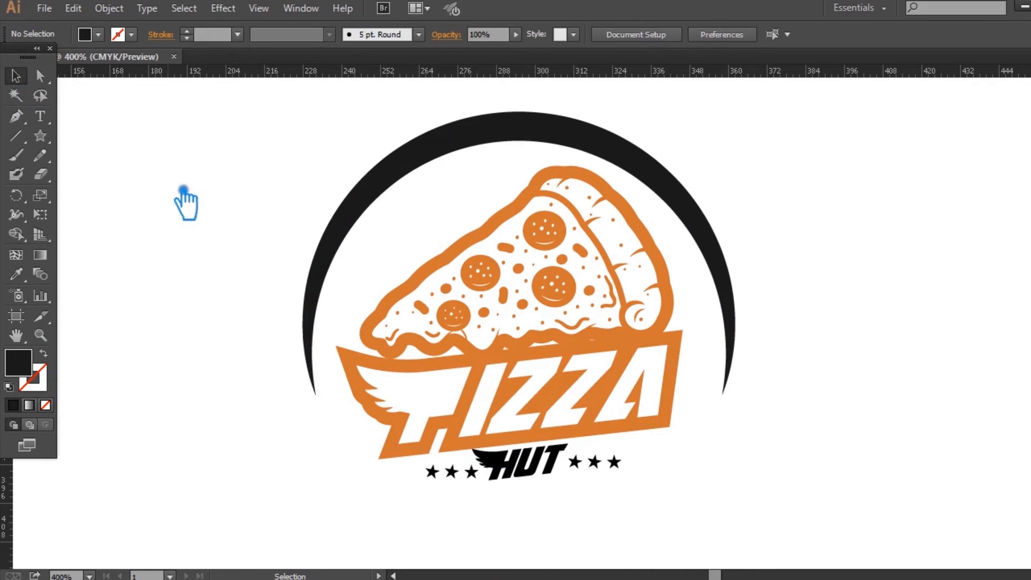
- Fill the HUT lettering with a very dark brown based on the orange sampled from the artwork
{"action": "left_click", "coordinate": [537, 473]}
{"action": "key", "text": "i"}
{"action": "left_click", "coordinate": [459, 358]}
{"action": "double_click", "coordinate": [18, 363]}
{"action": "mouse_move", "coordinate": [284, 331]}
{"action": "left_mouse_down"}
{"action": "mouse_move", "coordinate": [299, 338]}
{"action": "mouse_move", "coordinate": [275, 344]}
{"action": "mouse_move", "coordinate": [275, 325]}
{"action": "left_mouse_up"}
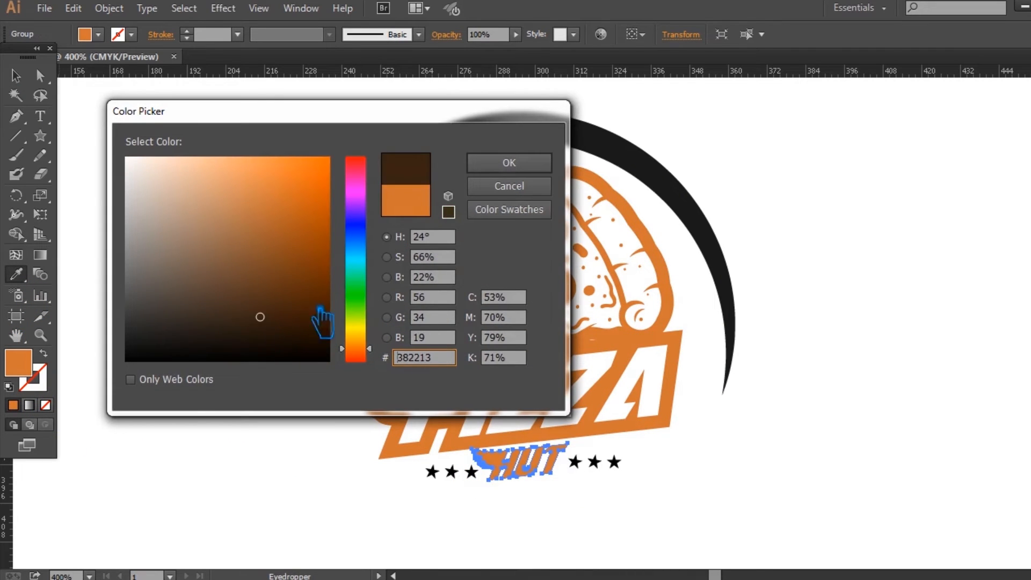
{"action": "left_click", "coordinate": [509, 163]}
{"action": "left_click", "coordinate": [18, 81]}
{"action": "left_click", "coordinate": [145, 138]}
- Move the three stars before HUT beneath it, tilted to its slope, and delete the three stars after it
{"action": "left_click", "coordinate": [613, 463]}
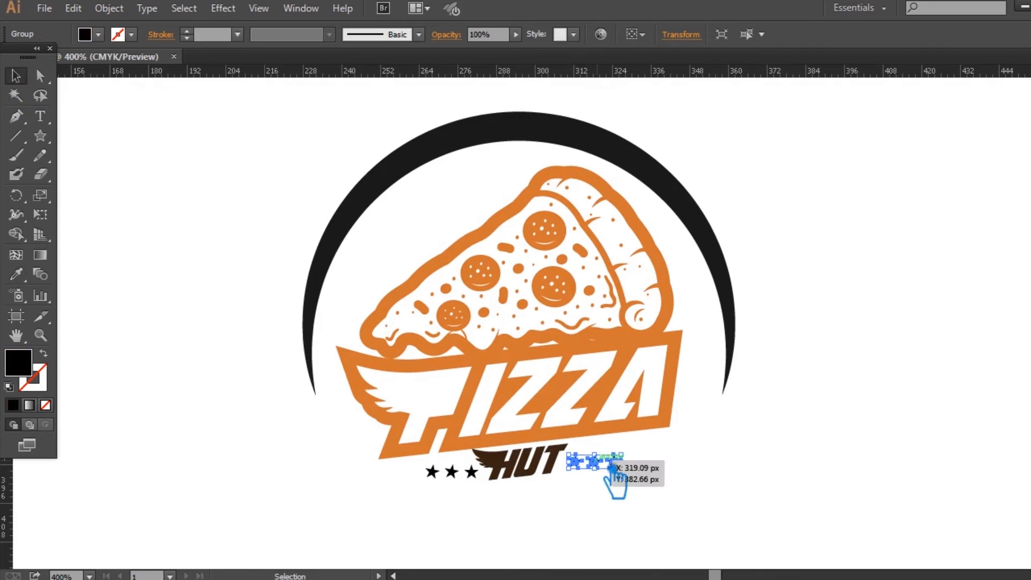
{"action": "left_click", "coordinate": [492, 509]}
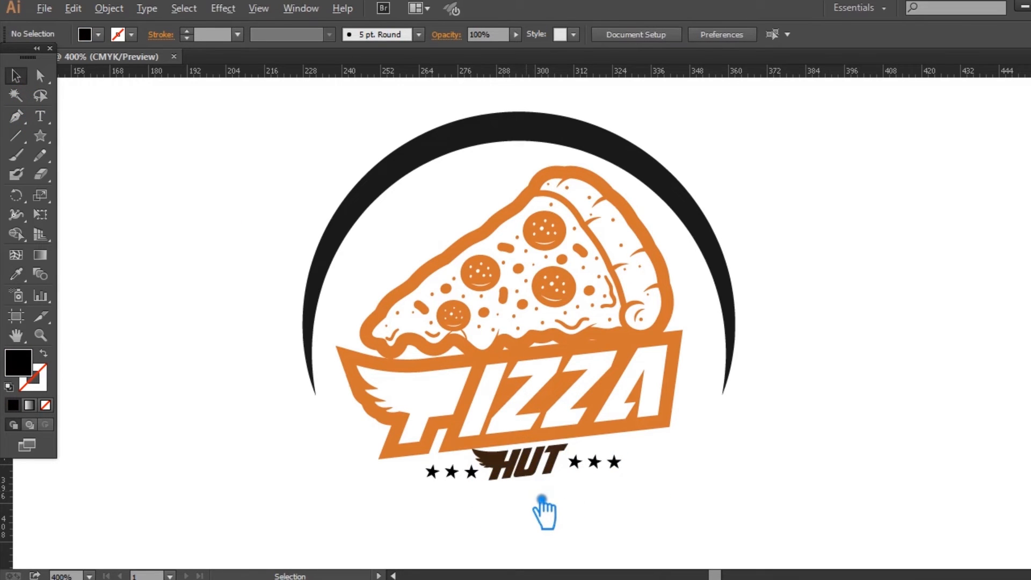
{"action": "scroll", "coordinate": [545, 511], "scroll_direction": "up", "scroll_amount": 3}
{"action": "left_click", "coordinate": [352, 454]}
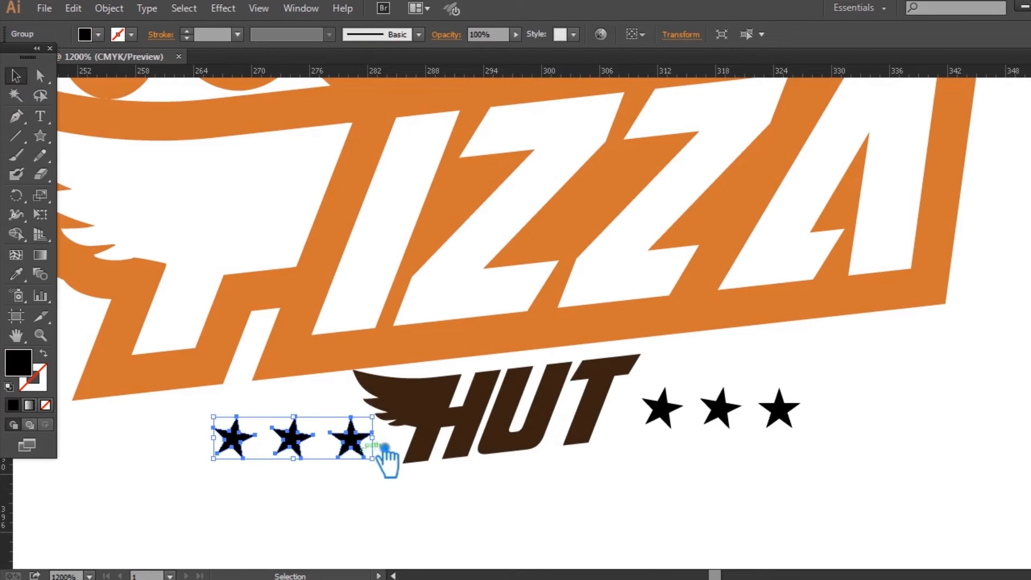
{"action": "left_click_drag", "start_coordinate": [404, 462], "coordinate": [580, 502]}
{"action": "left_click_drag", "start_coordinate": [591, 462], "coordinate": [595, 448]}
{"action": "left_click", "coordinate": [747, 429]}
{"action": "key", "text": "Delete"}
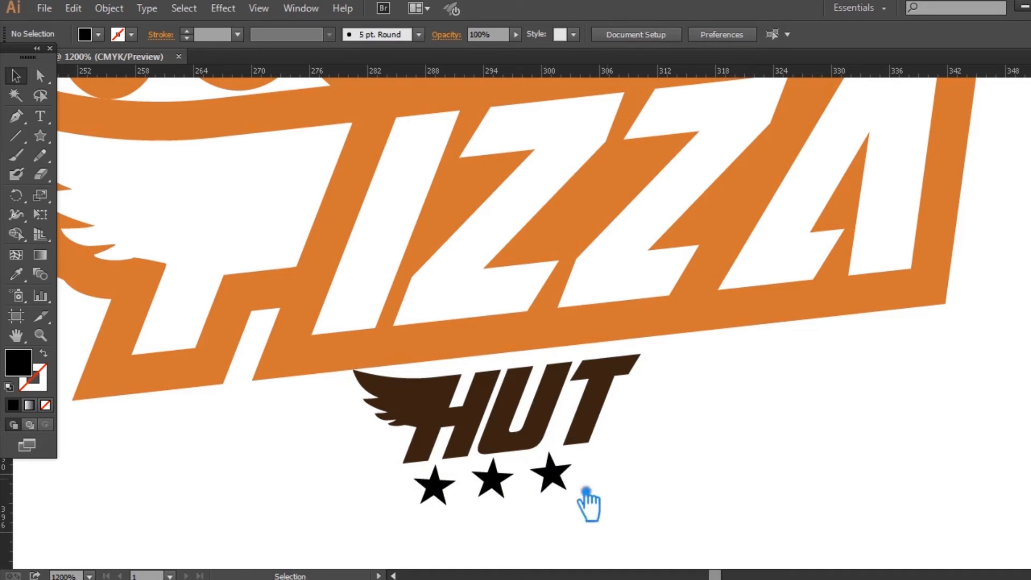
- Place the tilted three-star row before HUT and a matching copy after it, both following the lettering's slope
{"action": "left_click", "coordinate": [422, 478]}
{"action": "left_click", "coordinate": [707, 533]}
{"action": "left_click_drag", "start_coordinate": [490, 493], "coordinate": [795, 415]}
{"action": "left_click", "coordinate": [337, 486]}
{"action": "left_click", "coordinate": [675, 485]}
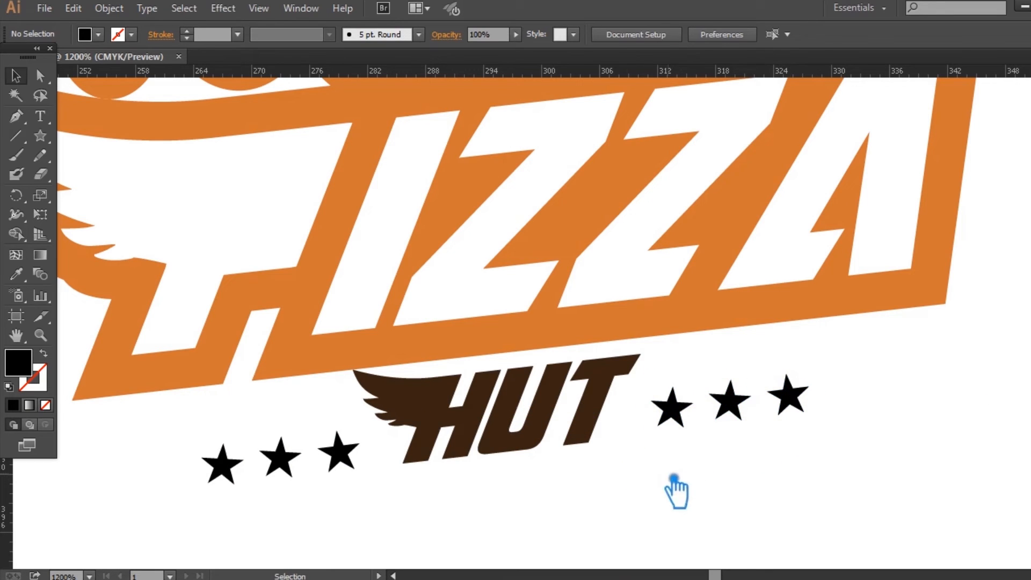
- Nudge the star row after HUT slightly closer to the lettering
{"action": "left_click", "coordinate": [689, 429]}
{"action": "key", "text": "Left"}
{"action": "key", "text": "Left"}
{"action": "key", "text": "Right"}
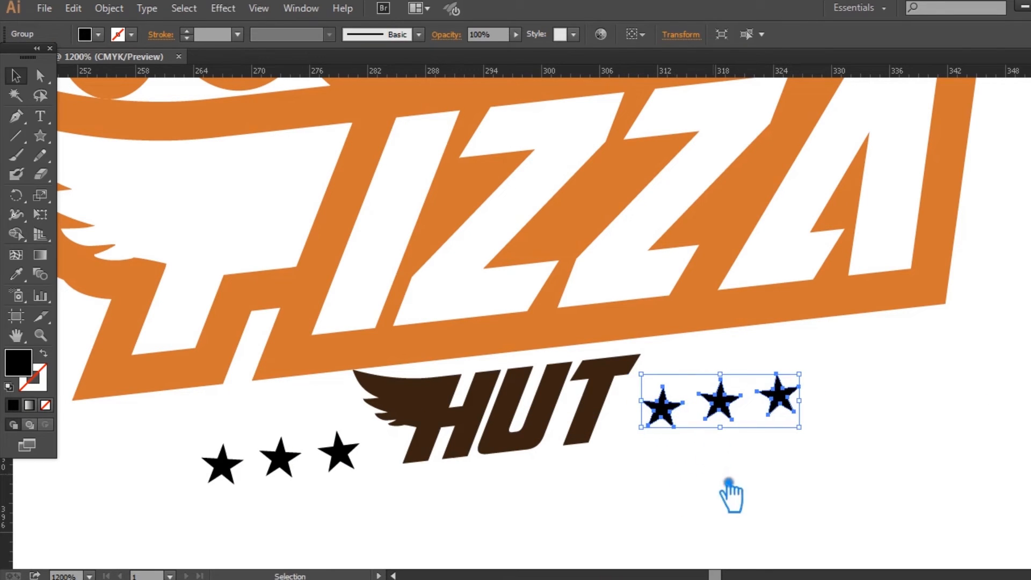
{"action": "left_click", "coordinate": [725, 480]}
{"action": "scroll", "coordinate": [725, 480], "scroll_direction": "down", "scroll_amount": 2}
{"action": "scroll", "coordinate": [738, 486], "scroll_direction": "down", "scroll_amount": 2}
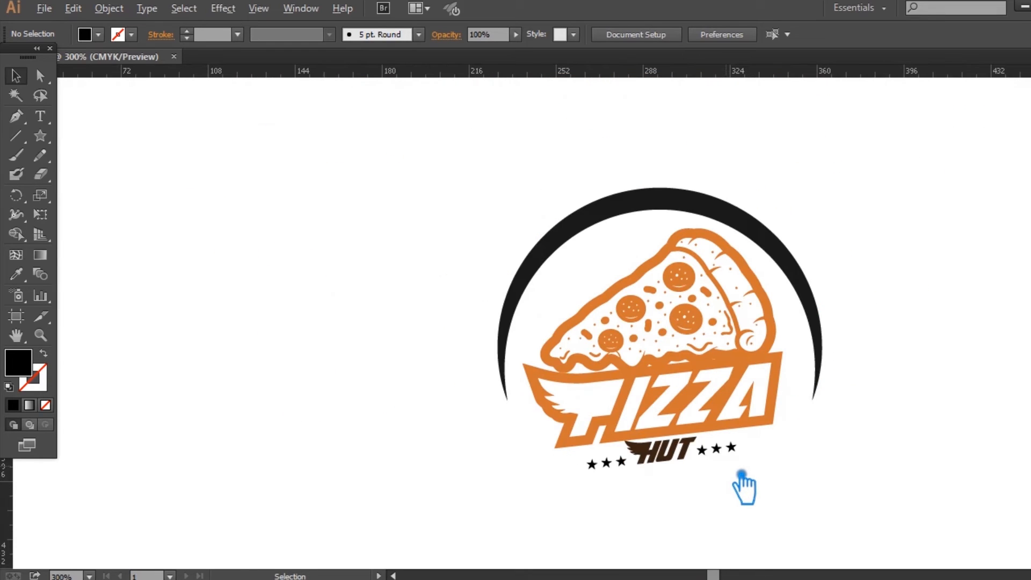
- Nudge the star rows on both sides of HUT slightly upward together, keeping their sloped arrangement
{"action": "left_click", "coordinate": [624, 475]}
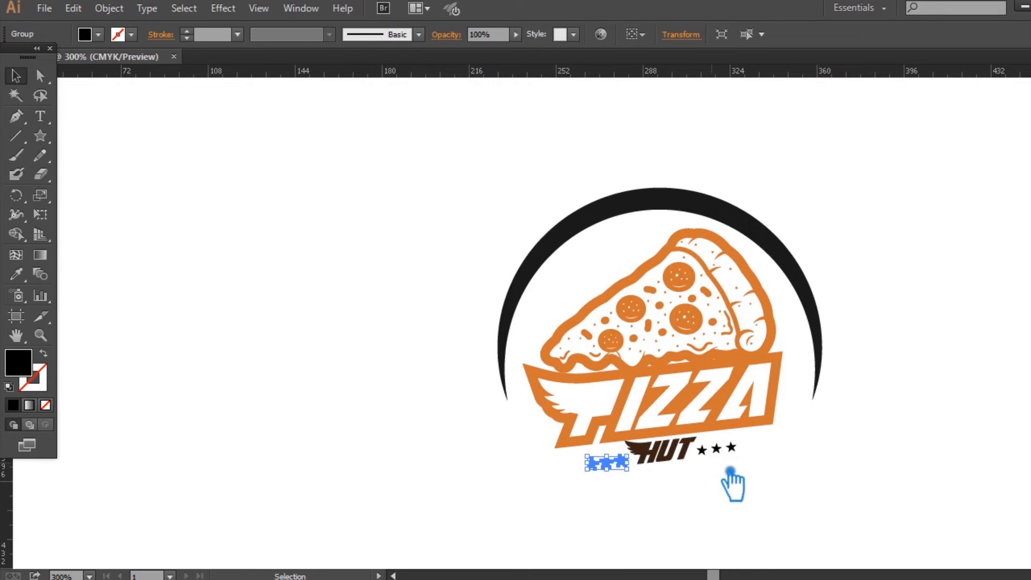
{"action": "left_click", "coordinate": [729, 454], "text": "shift"}
{"action": "left_click", "coordinate": [753, 34]}
{"action": "key", "text": "ctrl+z"}
{"action": "key", "text": "Up"}
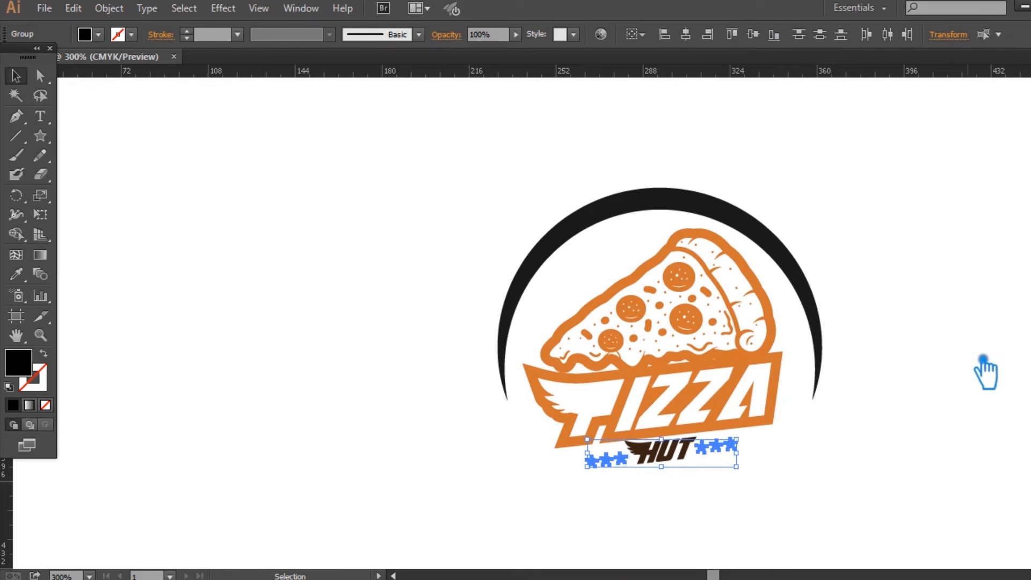
{"action": "left_click", "coordinate": [983, 360]}
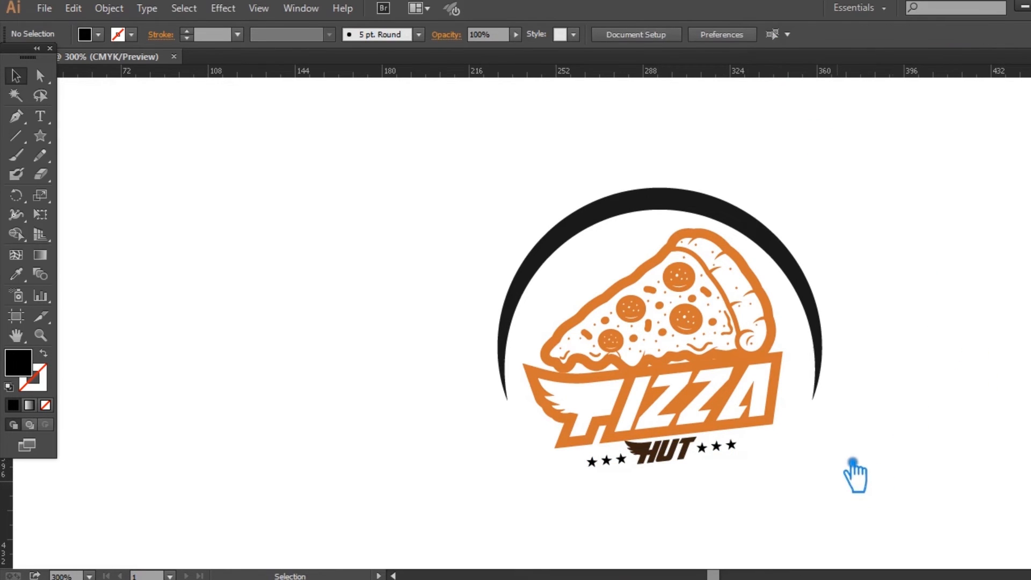
- Reduce the black arch's stroke weight slightly and expand its appearance into a filled shape
{"action": "scroll", "coordinate": [853, 372], "scroll_direction": "up", "scroll_amount": 1}
{"action": "left_click_drag", "start_coordinate": [929, 429], "coordinate": [851, 443]}
{"action": "left_click", "coordinate": [706, 264]}
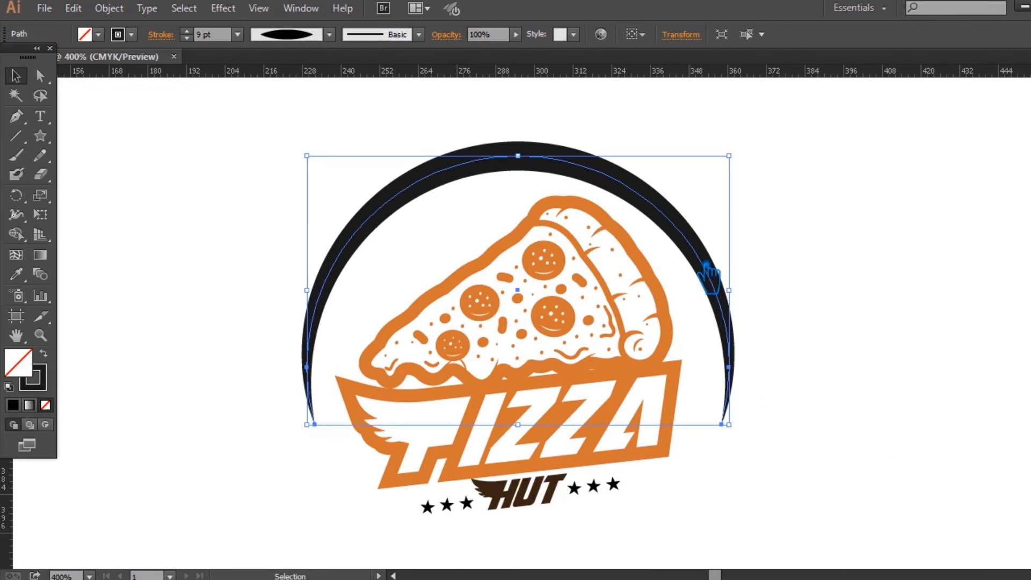
{"action": "left_click", "coordinate": [186, 38]}
{"action": "left_click", "coordinate": [186, 38]}
{"action": "left_click", "coordinate": [110, 9]}
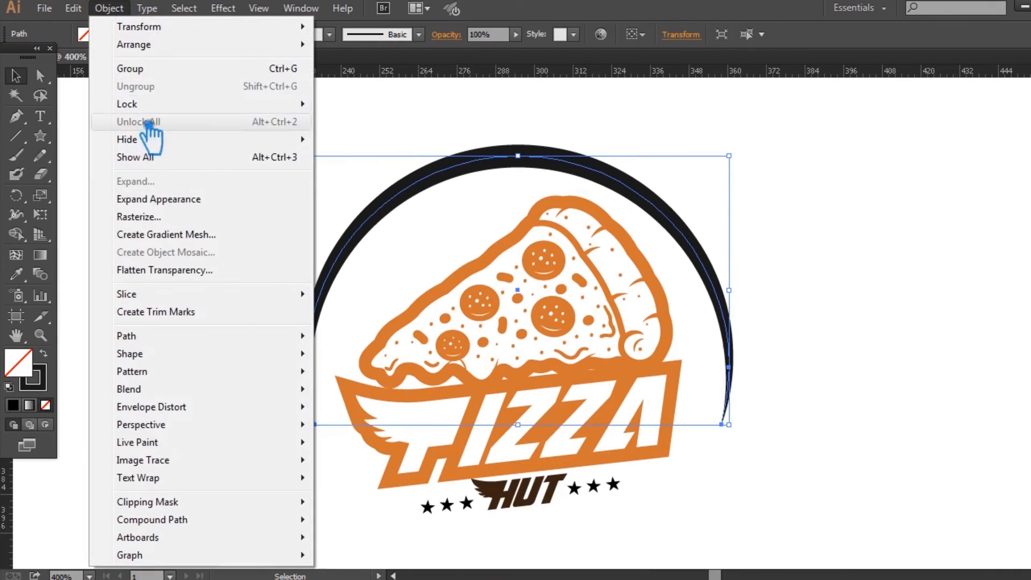
{"action": "left_click", "coordinate": [150, 198]}
- Recolour the expanded arch with the dark brown sampled from the HUT lettering
{"action": "key", "text": "i"}
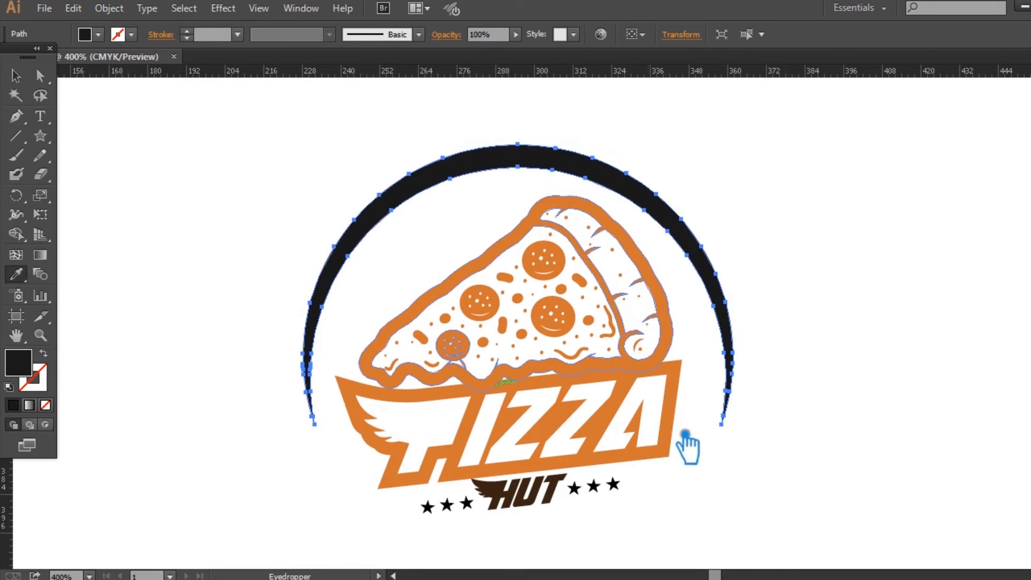
{"action": "left_click", "coordinate": [539, 505]}
{"action": "key", "text": "v"}
{"action": "left_click", "coordinate": [180, 138]}
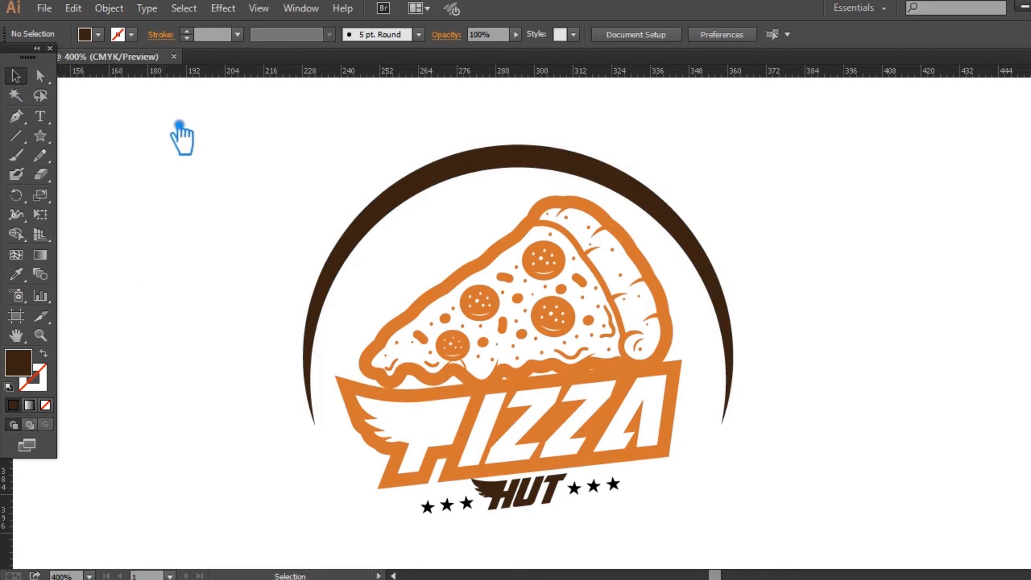
- Try a less saturated fill colour on the arch
{"action": "left_click", "coordinate": [602, 171]}
{"action": "double_click", "coordinate": [19, 363]}
{"action": "left_click", "coordinate": [146, 253]}
{"action": "left_click", "coordinate": [504, 163]}
{"action": "left_click", "coordinate": [110, 219]}
- Recolour the arch with the orange sampled from the PIZZA backing shape
{"action": "left_click", "coordinate": [347, 240]}
{"action": "left_click", "coordinate": [16, 275]}
{"action": "left_click", "coordinate": [480, 398]}
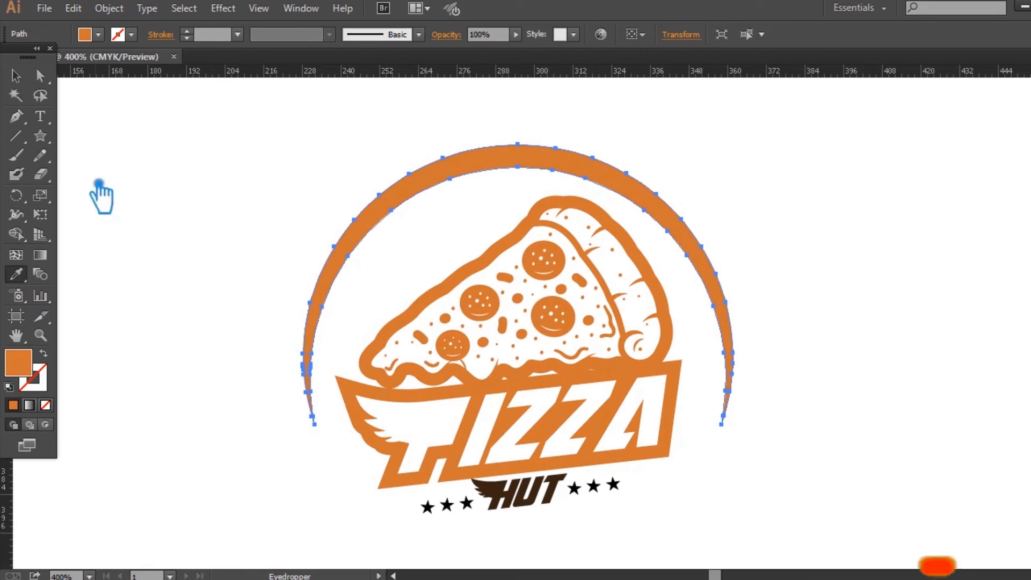
{"action": "left_click", "coordinate": [16, 76]}
{"action": "left_click", "coordinate": [193, 170]}
- Set the arch's fill to the brighter orange FF8533
{"action": "left_click", "coordinate": [372, 232]}
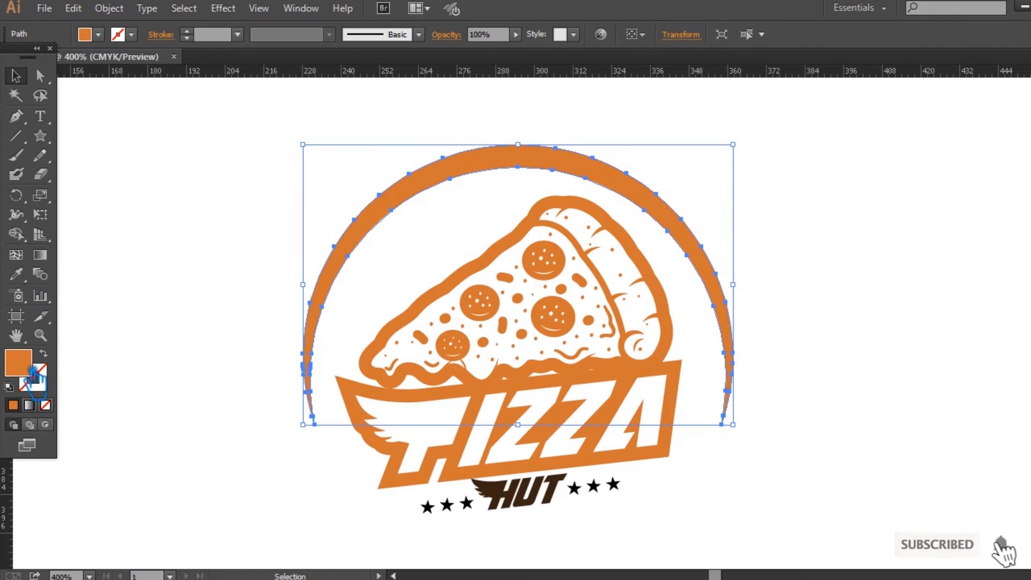
{"action": "double_click", "coordinate": [21, 364]}
{"action": "left_click", "coordinate": [301, 165]}
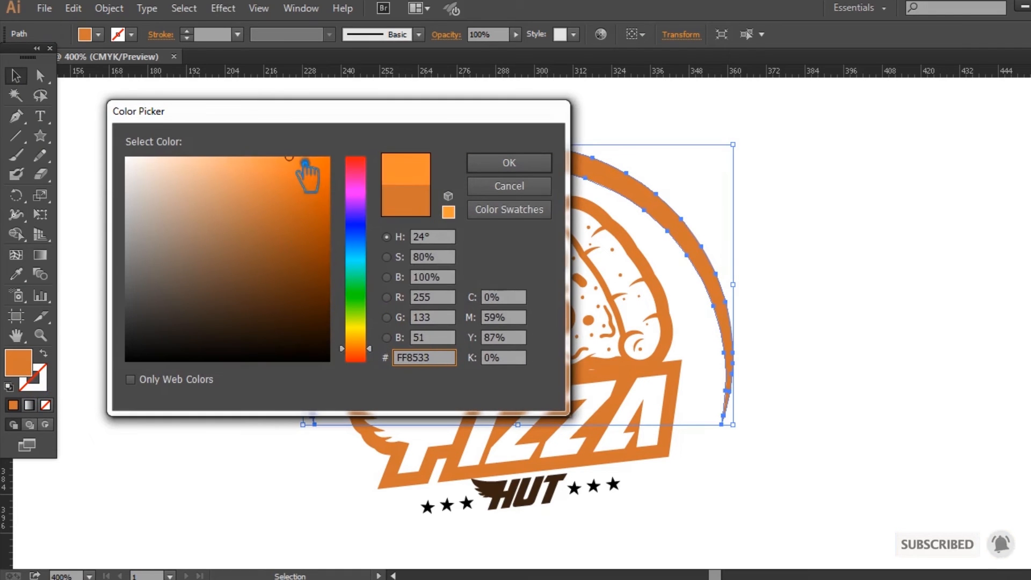
{"action": "left_click", "coordinate": [508, 162]}
{"action": "left_click", "coordinate": [853, 236]}
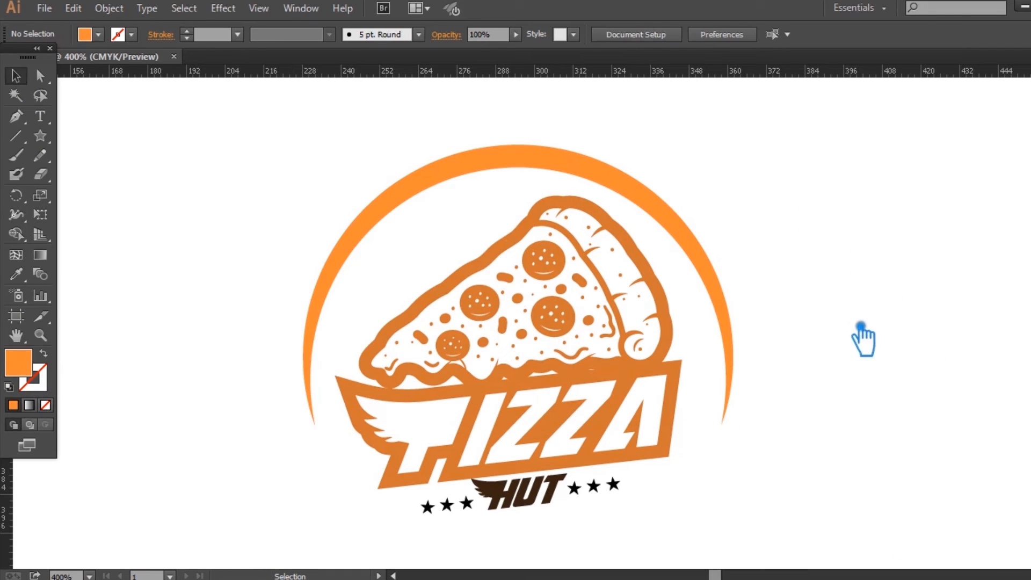
- Group the HUT lettering with the star rows on both sides of it
{"action": "left_click", "coordinate": [550, 492]}
{"action": "left_click_drag", "start_coordinate": [683, 509], "coordinate": [413, 500]}
{"action": "left_click", "coordinate": [604, 497], "text": "shift"}
{"action": "key", "text": "ctrl+g"}
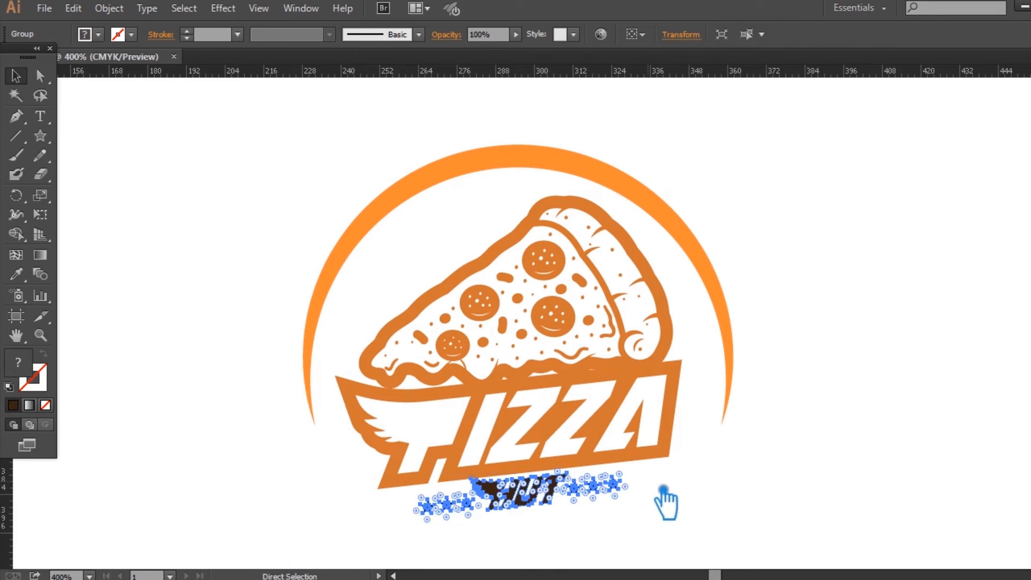
- Recolour the grouped HUT lettering and stars with the bright orange sampled from the arch
{"action": "left_click", "coordinate": [16, 274]}
{"action": "left_click", "coordinate": [458, 179]}
{"action": "key", "text": "v"}
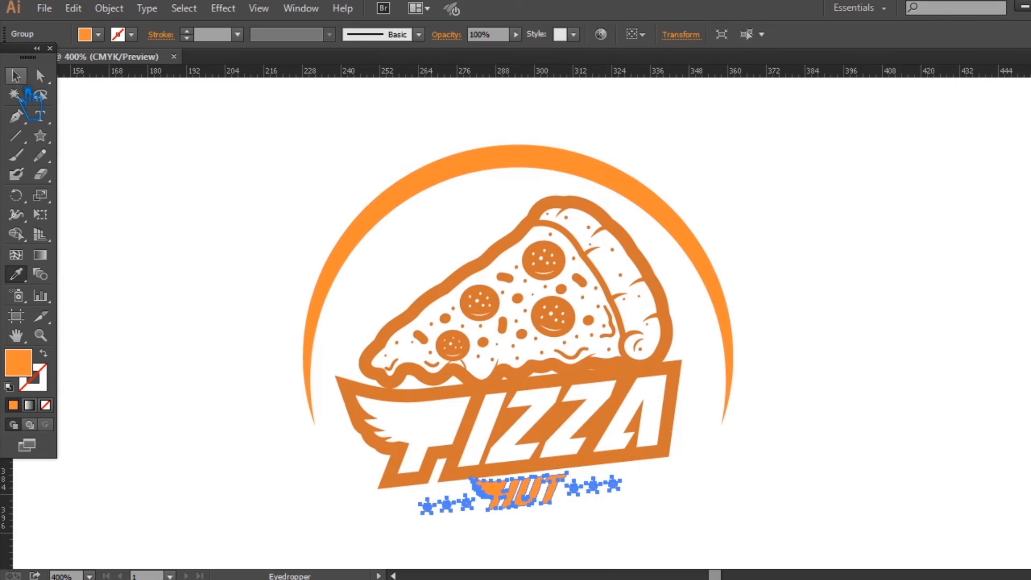
{"action": "left_click", "coordinate": [127, 126]}
{"action": "left_click", "coordinate": [593, 489]}
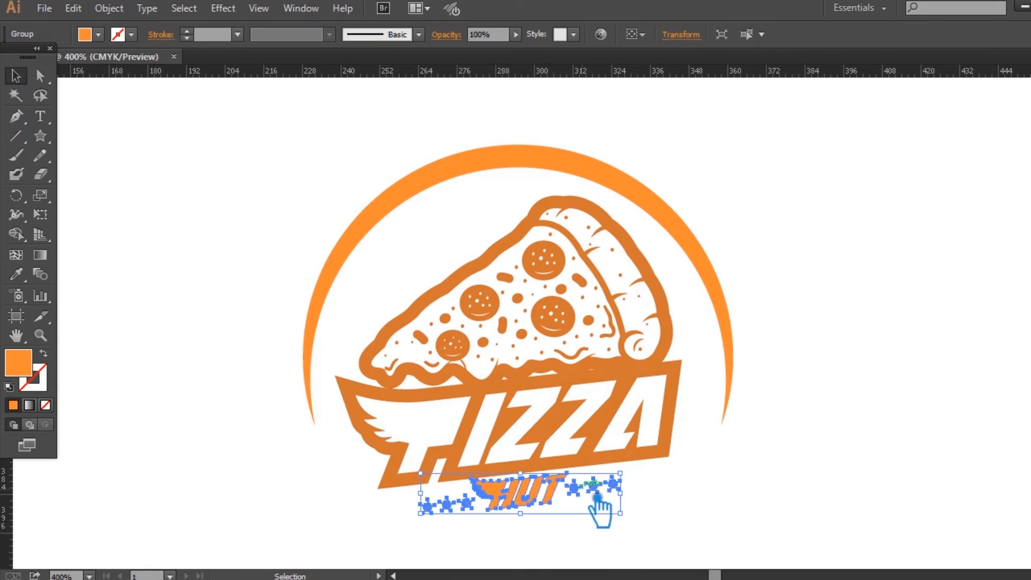
- Group the pizza slice with the PIZZA banner and recolour the group with the bright orange sampled from the arch
{"action": "left_click", "coordinate": [578, 387]}
{"action": "left_click", "coordinate": [552, 437], "text": "shift"}
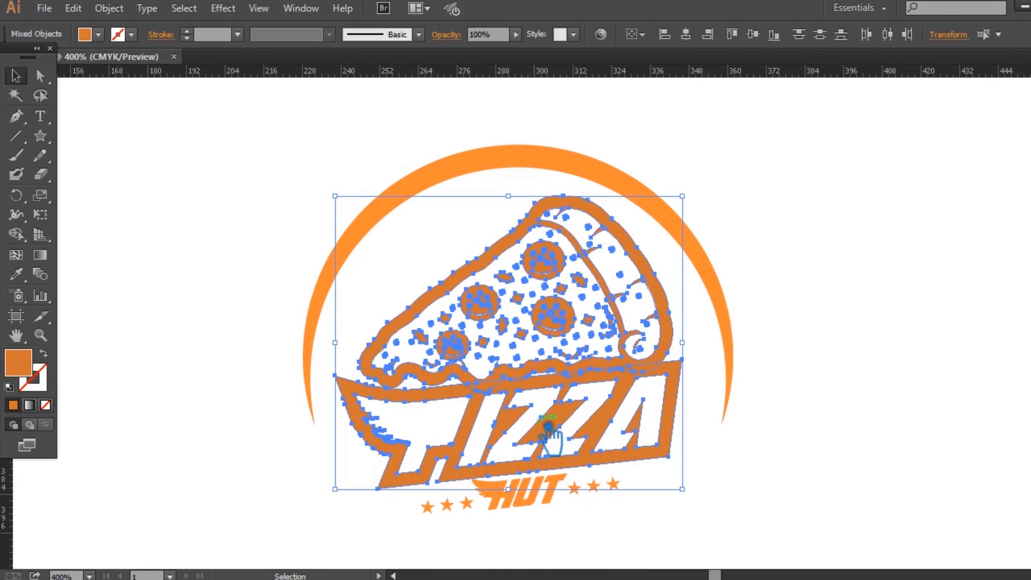
{"action": "key", "text": "ctrl+g"}
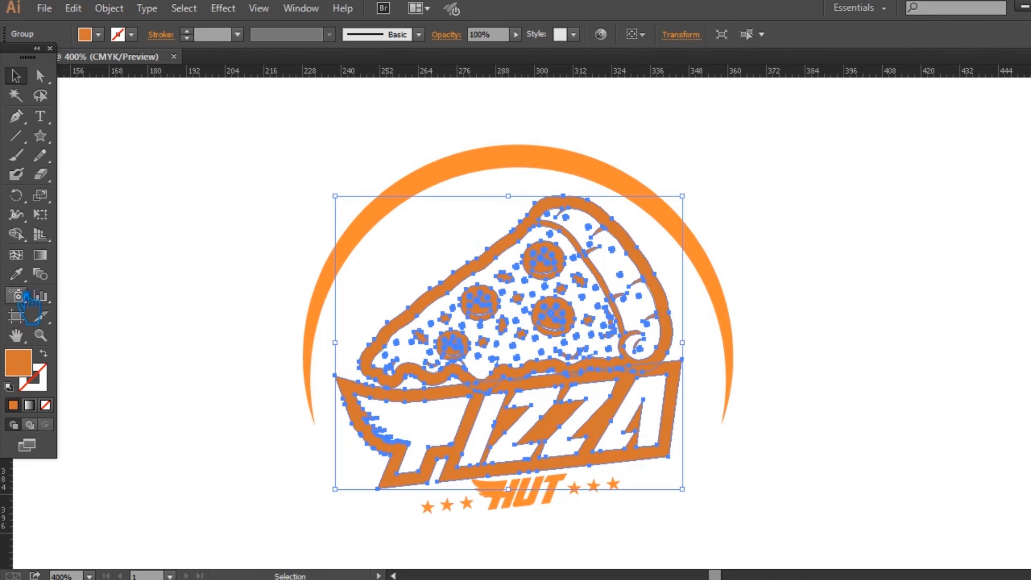
{"action": "key", "text": "i"}
{"action": "left_click", "coordinate": [373, 237]}
{"action": "left_click", "coordinate": [17, 76]}
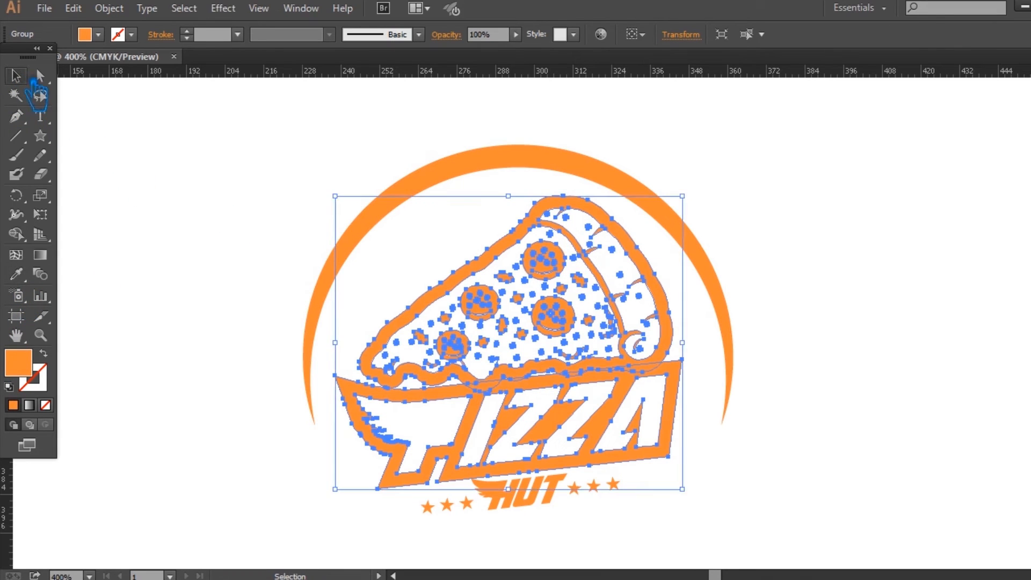
{"action": "left_click", "coordinate": [143, 169]}
- Group the arch with the HUT lettering and stars, and try a darker orange fill on them
{"action": "left_click_drag", "start_coordinate": [583, 490], "coordinate": [567, 511]}
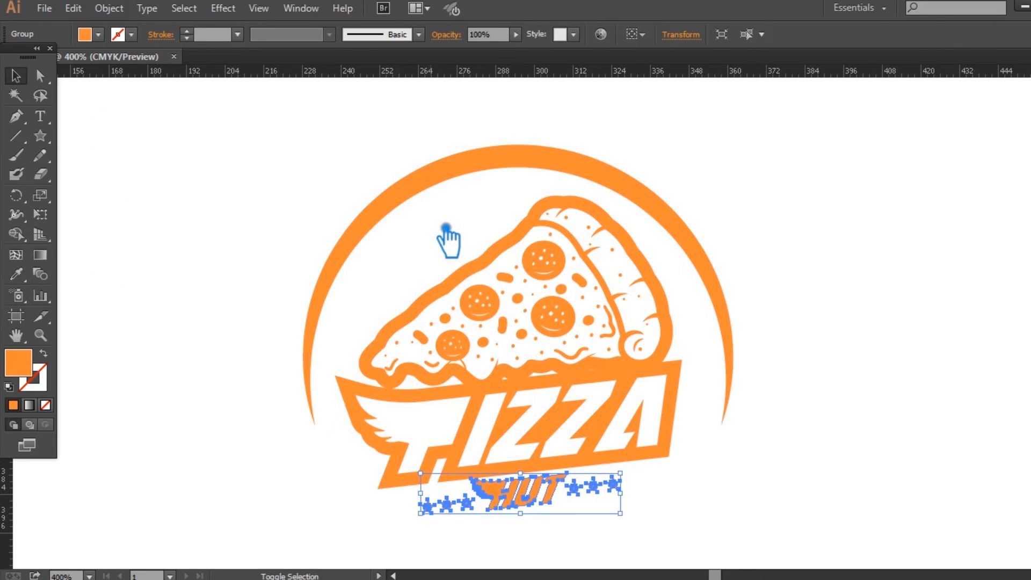
{"action": "left_click", "coordinate": [443, 185], "text": "shift"}
{"action": "key", "text": "ctrl+g"}
{"action": "double_click", "coordinate": [18, 362]}
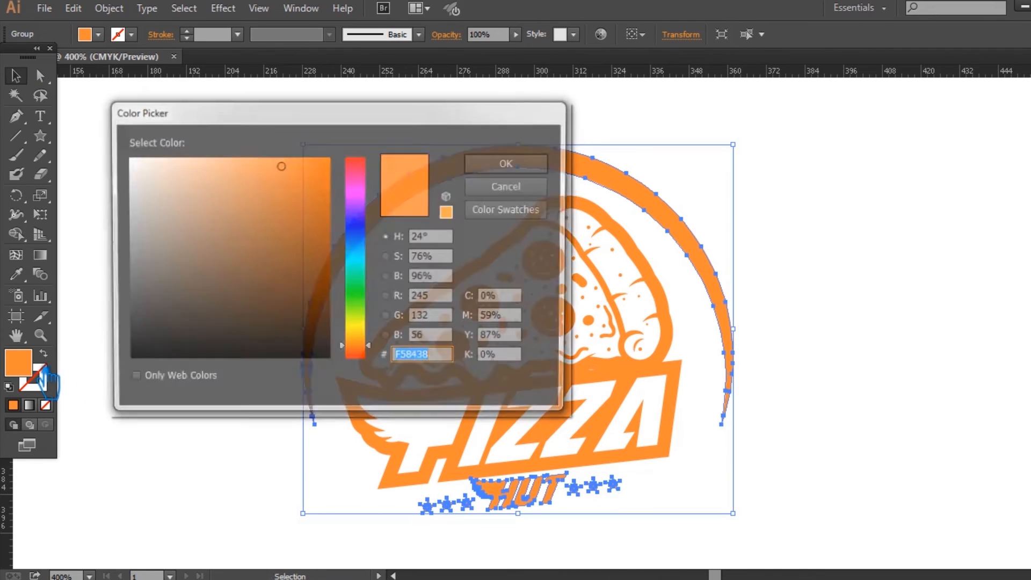
{"action": "left_click", "coordinate": [304, 216]}
{"action": "left_click", "coordinate": [516, 164]}
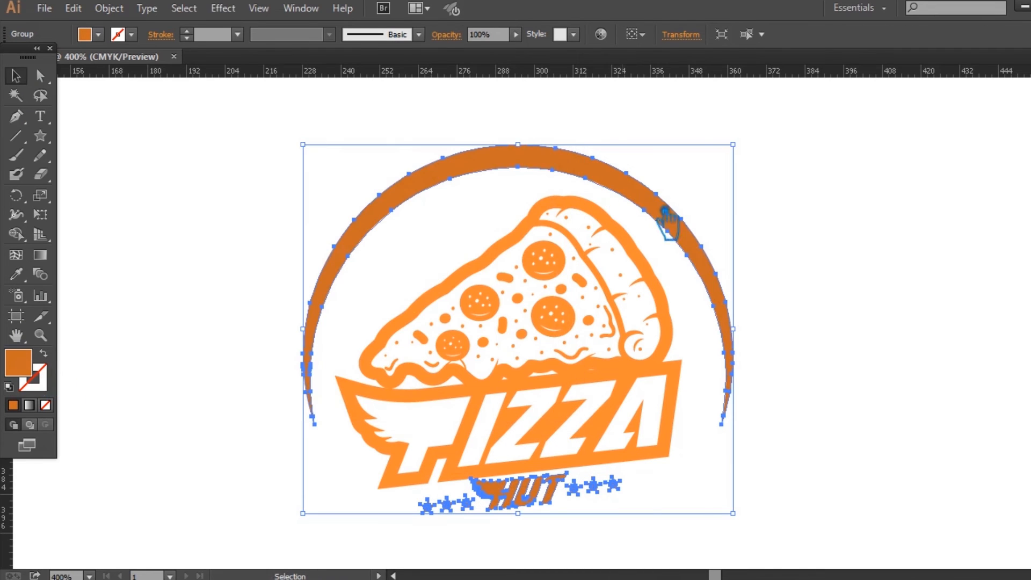
{"action": "left_click", "coordinate": [836, 246]}
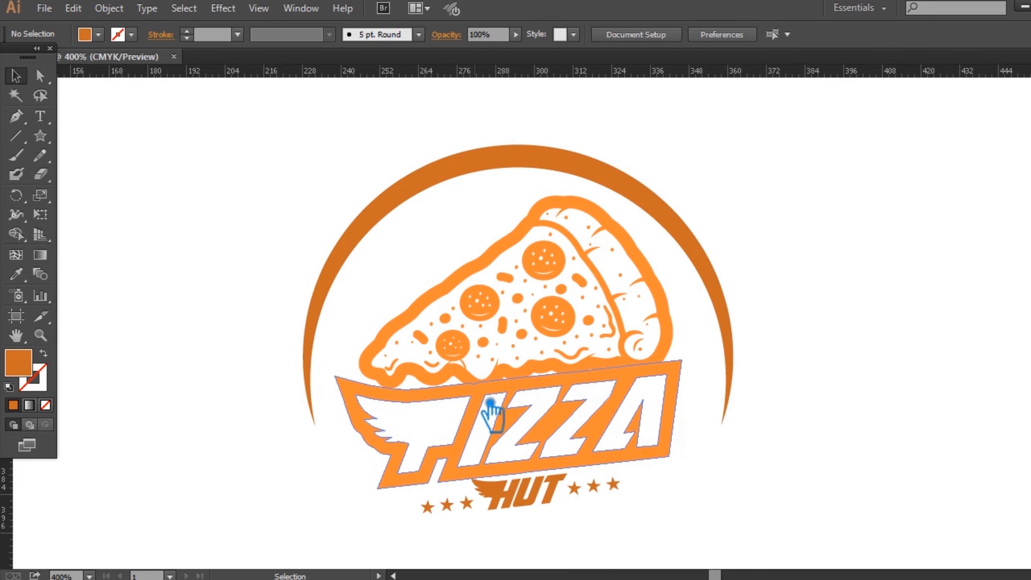
{"action": "left_click", "coordinate": [521, 385]}
{"action": "left_click", "coordinate": [876, 328]}
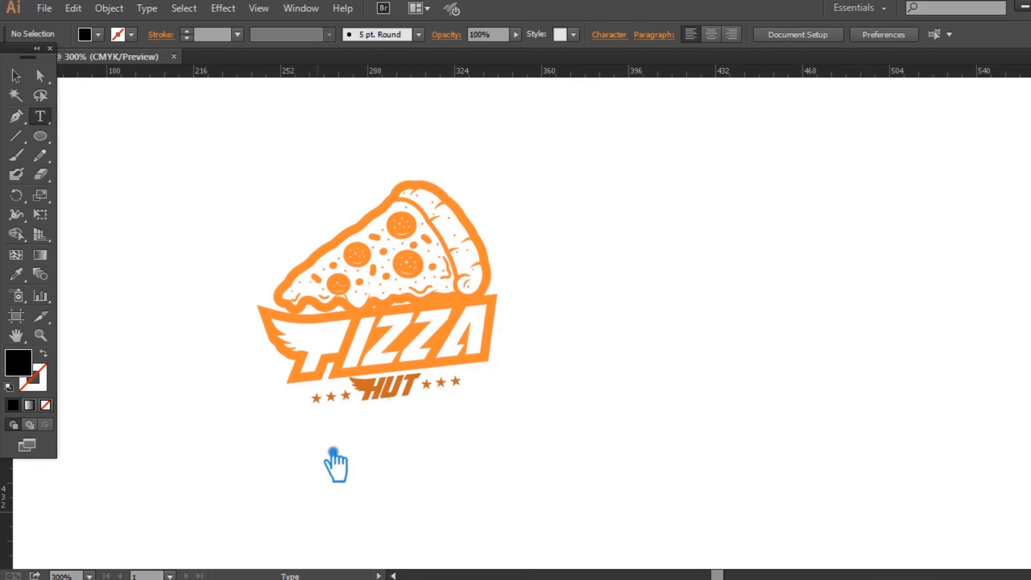
- Add the text "Tagline Goes Here" below the HUT lettering, with a space between each word
{"action": "key", "text": "t"}
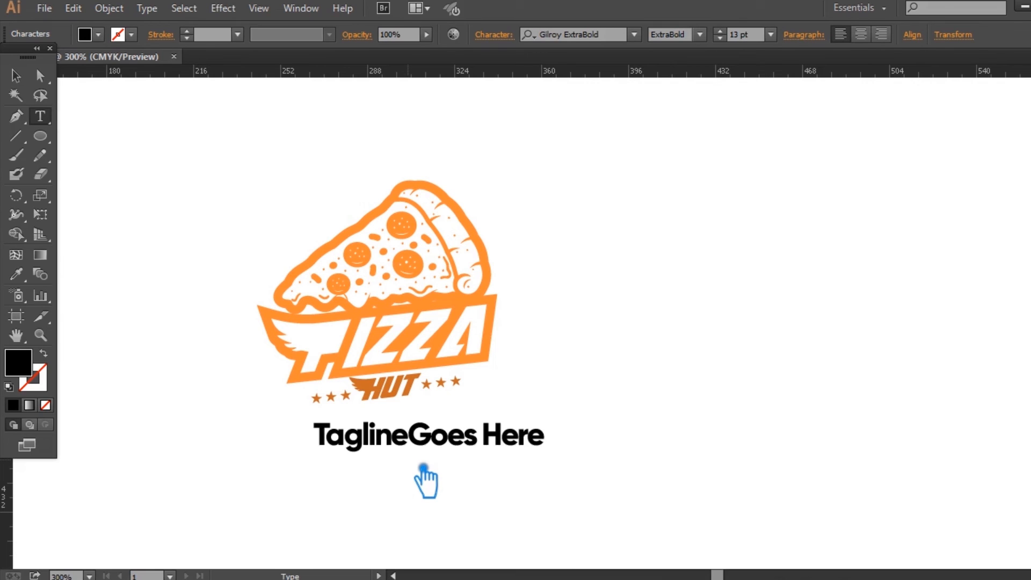
{"action": "left_click", "coordinate": [411, 438]}
{"action": "left_click", "coordinate": [547, 434]}
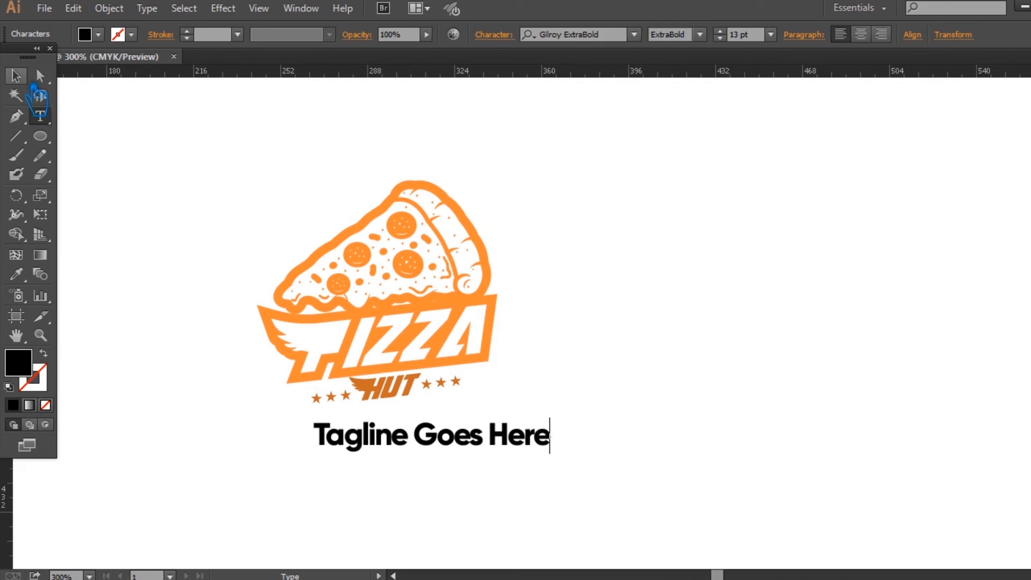
{"action": "key", "text": "Escape"}
- Set the tagline's font to Inter in the Regular style
{"action": "left_click", "coordinate": [615, 36]}
{"action": "type", "text": "inter"}
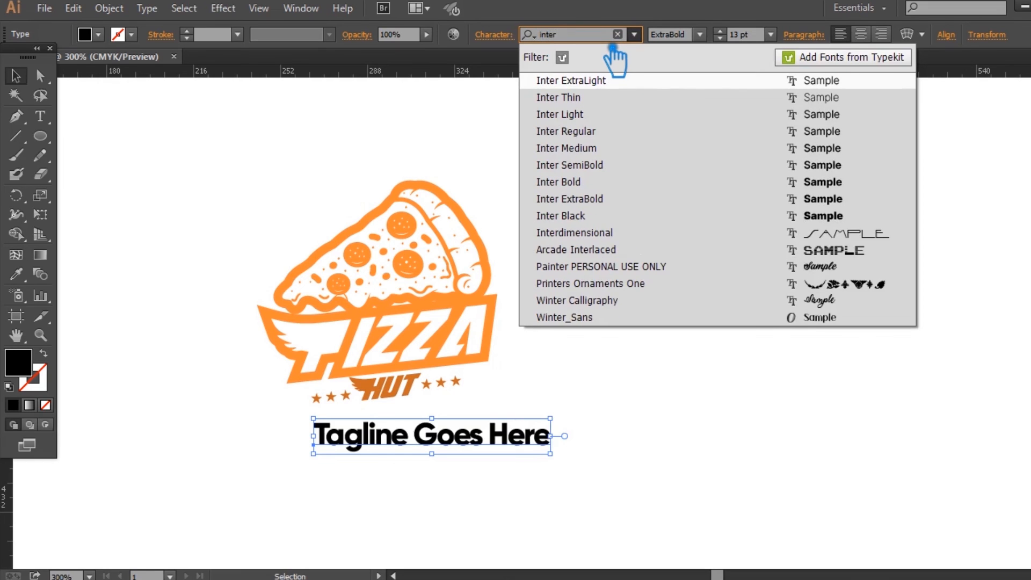
{"action": "key", "text": "Return"}
{"action": "left_click", "coordinate": [687, 36]}
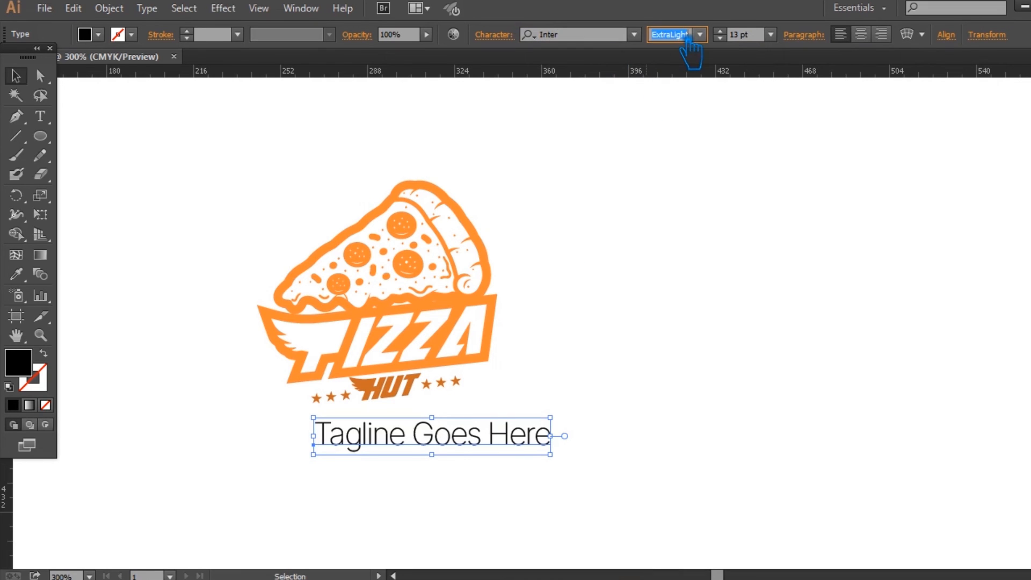
{"action": "key", "text": "Down"}
{"action": "key", "text": "Down"}
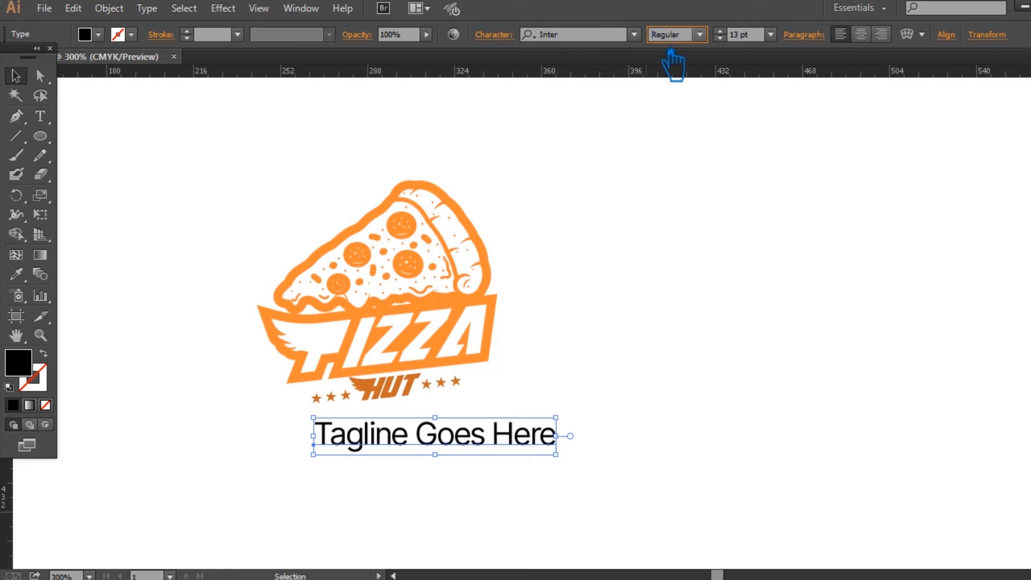
{"action": "left_click", "coordinate": [681, 297]}
- Tilt the tagline upward to match the banner's slant and centre it just below the HUT lettering and stars
{"action": "left_click", "coordinate": [476, 449]}
{"action": "left_click_drag", "start_coordinate": [509, 447], "coordinate": [473, 424]}
{"action": "left_click_drag", "start_coordinate": [558, 401], "coordinate": [579, 385]}
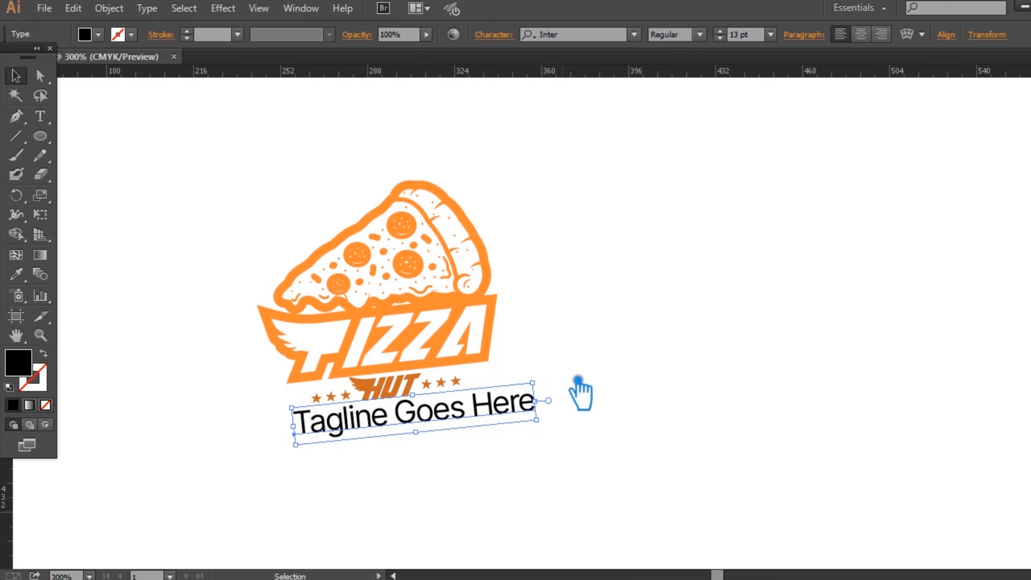
{"action": "left_click", "coordinate": [502, 473]}
{"action": "left_click", "coordinate": [485, 428]}
{"action": "left_click_drag", "start_coordinate": [479, 415], "coordinate": [471, 419]}
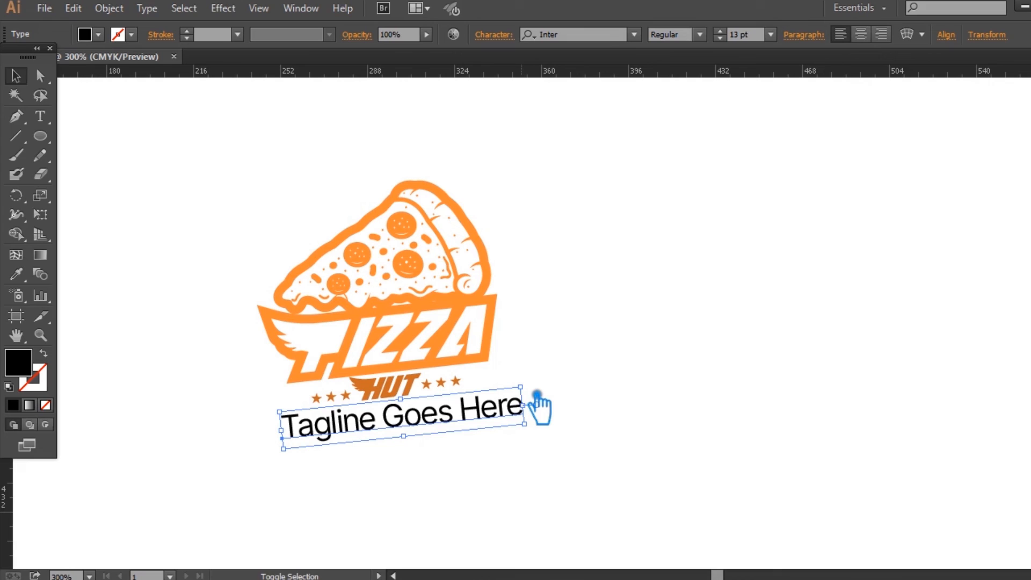
{"action": "left_click_drag", "start_coordinate": [517, 415], "coordinate": [509, 420]}
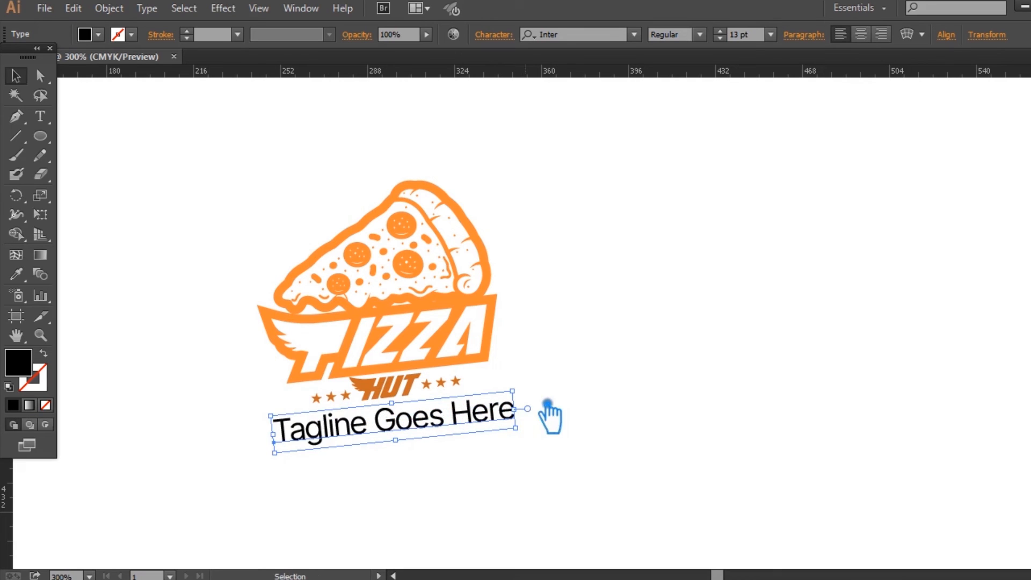
{"action": "left_click", "coordinate": [565, 398]}
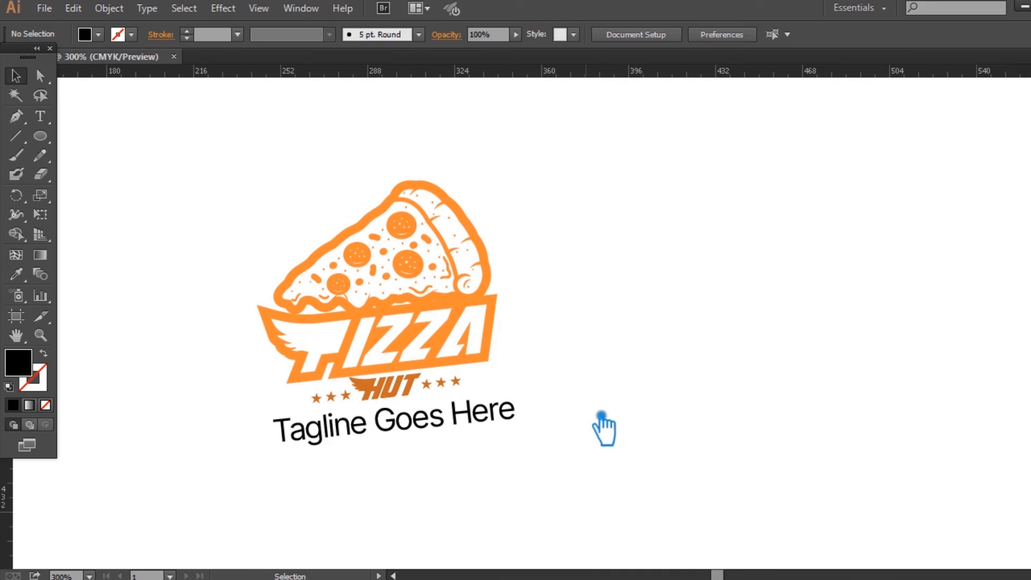
- Set the fill of the HUT lettering and stars to the dark brown-grey 302B28
{"action": "left_click", "coordinate": [395, 397]}
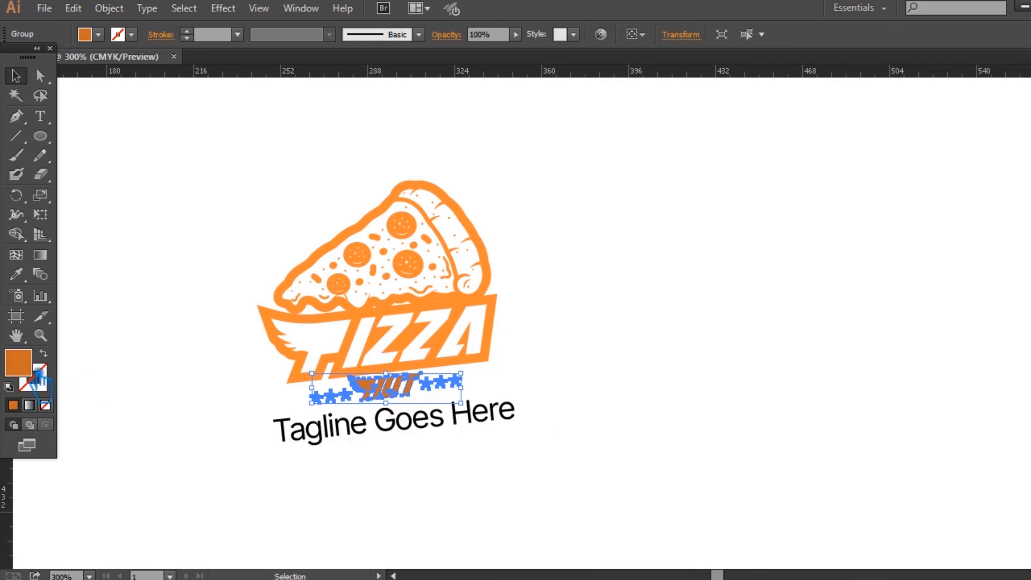
{"action": "double_click", "coordinate": [19, 363]}
{"action": "left_click", "coordinate": [166, 338]}
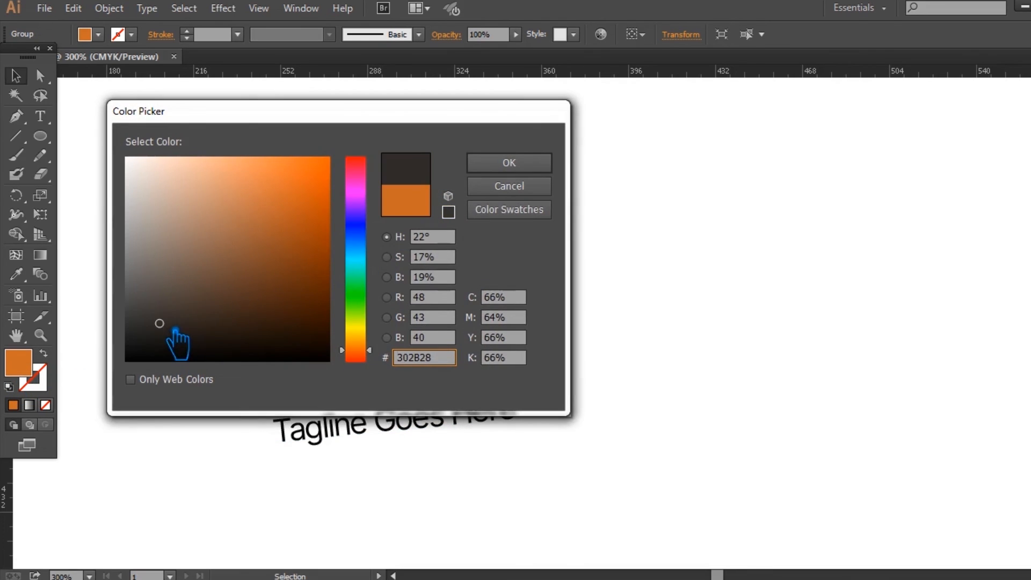
{"action": "left_click", "coordinate": [509, 163]}
{"action": "left_click", "coordinate": [596, 278]}
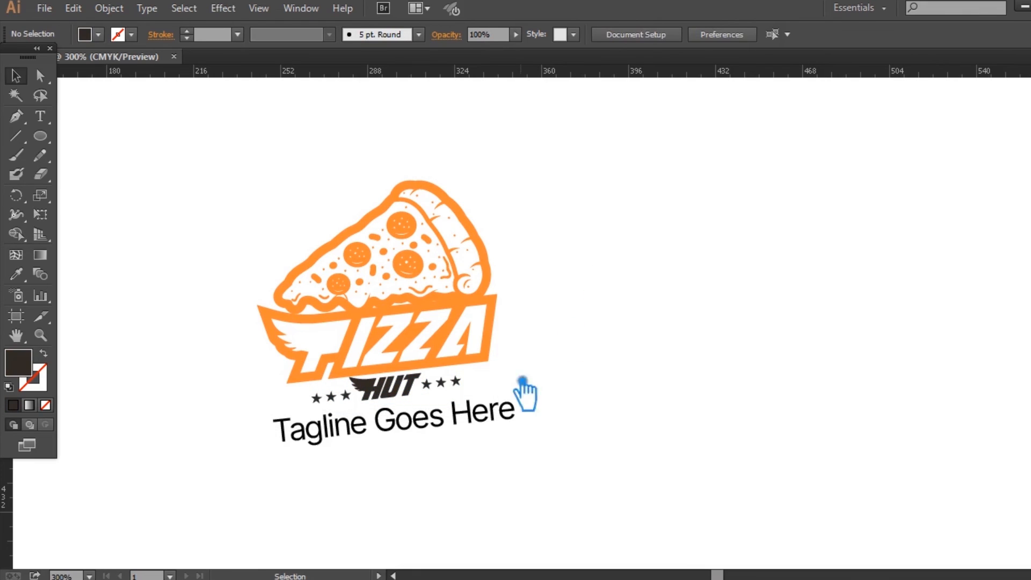
- Recolour the tagline with the dark fill sampled from the HUT lettering and lighten it towards grey
{"action": "left_click", "coordinate": [452, 427]}
{"action": "left_click", "coordinate": [16, 274]}
{"action": "left_click", "coordinate": [399, 402]}
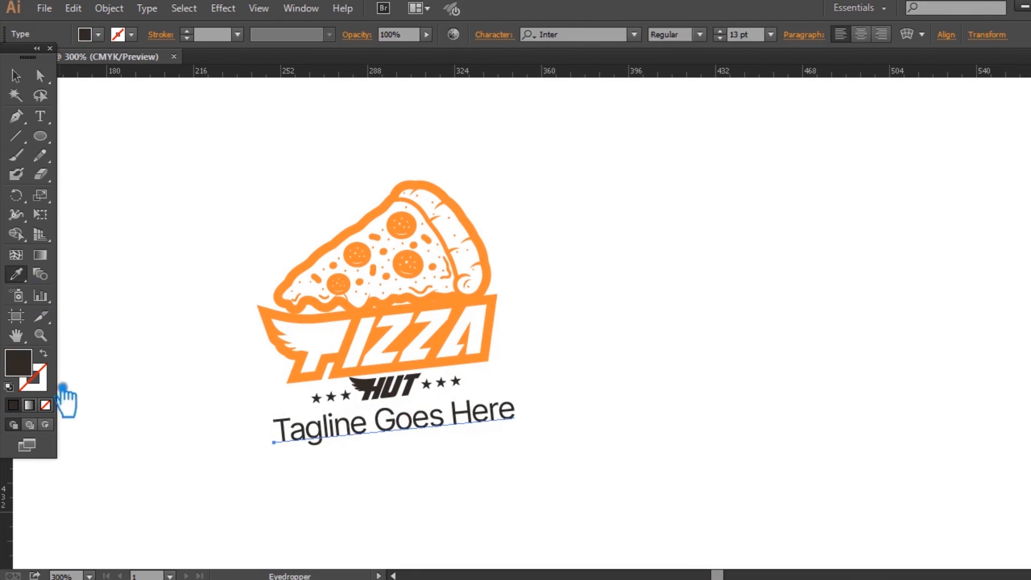
{"action": "double_click", "coordinate": [18, 363]}
{"action": "left_click_drag", "start_coordinate": [164, 328], "coordinate": [147, 269]}
{"action": "left_click", "coordinate": [509, 163]}
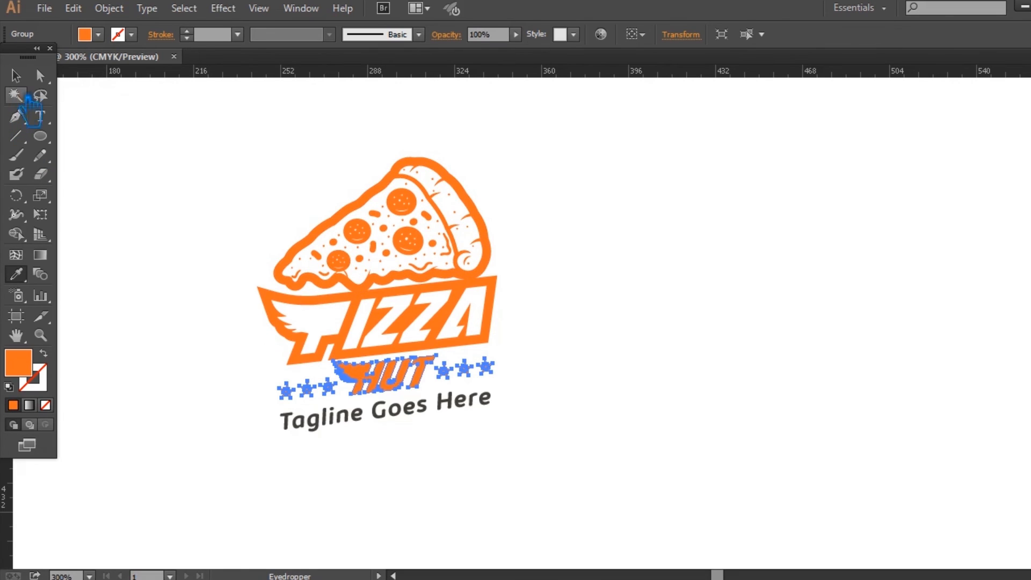
- Deselect the HUT lettering and stars, and set the tagline's fill to a lighter grey
{"action": "left_click", "coordinate": [16, 75]}
{"action": "left_click", "coordinate": [179, 161]}
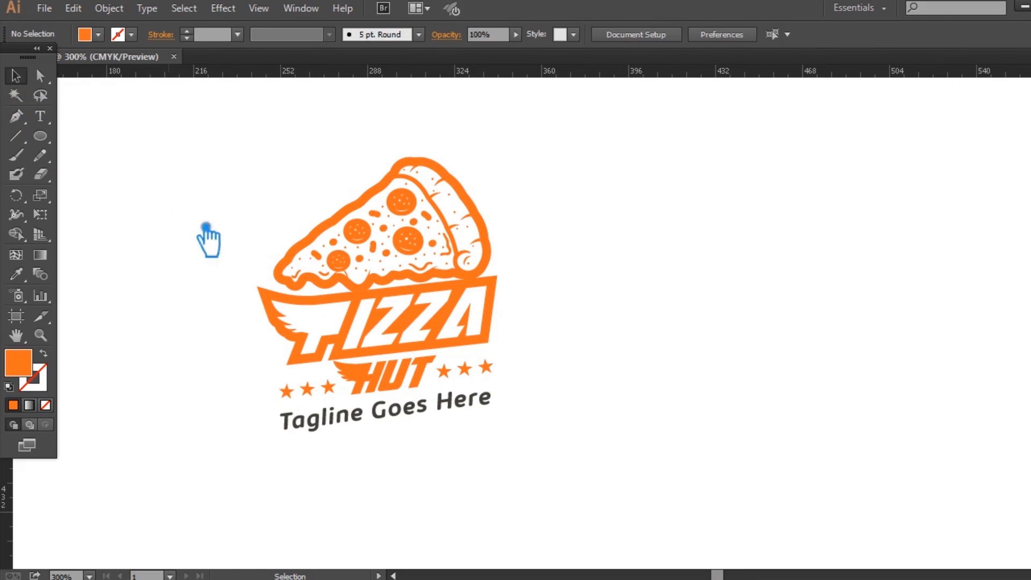
{"action": "left_click", "coordinate": [422, 416]}
{"action": "double_click", "coordinate": [24, 364]}
{"action": "left_click_drag", "start_coordinate": [161, 311], "coordinate": [139, 293]}
{"action": "left_click", "coordinate": [509, 163]}
{"action": "left_click", "coordinate": [618, 388]}
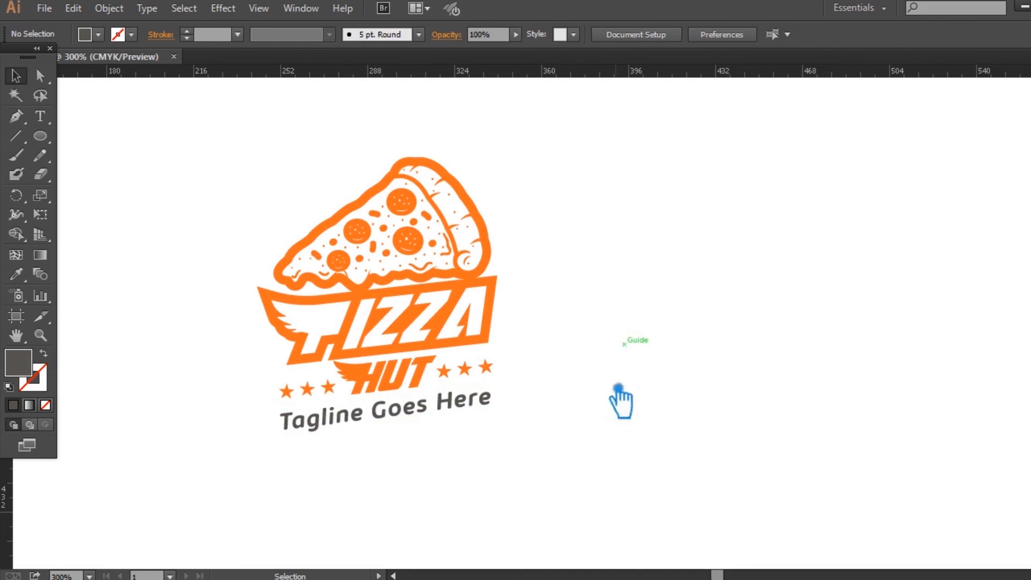
- Review the complete logo's artwork and overall appearance at 400% zoom
{"action": "left_click_drag", "start_coordinate": [592, 501], "coordinate": [236, 177]}
{"action": "key", "text": "a"}
{"action": "key", "text": "v"}
{"action": "left_click", "coordinate": [612, 307]}
{"action": "left_click", "coordinate": [416, 320]}
{"action": "left_click", "coordinate": [545, 333]}
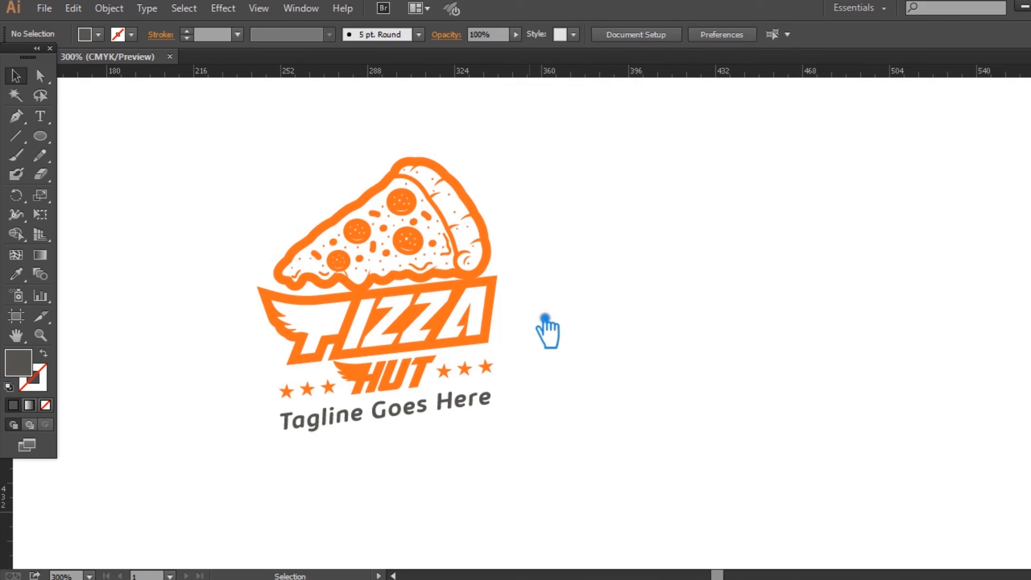
{"action": "left_click_drag", "start_coordinate": [629, 347], "coordinate": [751, 396]}
{"action": "scroll", "coordinate": [678, 370], "scroll_direction": "up", "scroll_amount": 1}
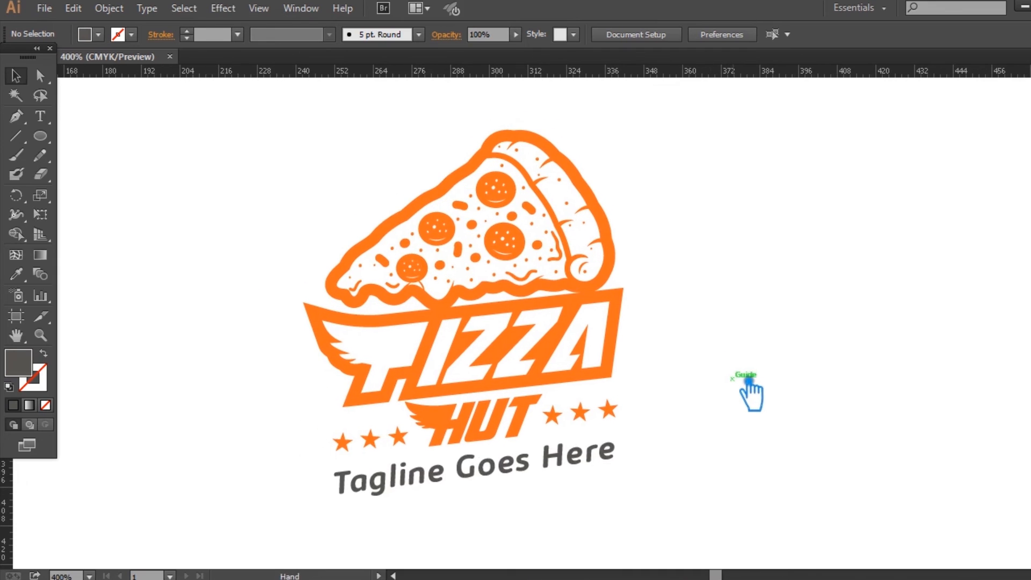